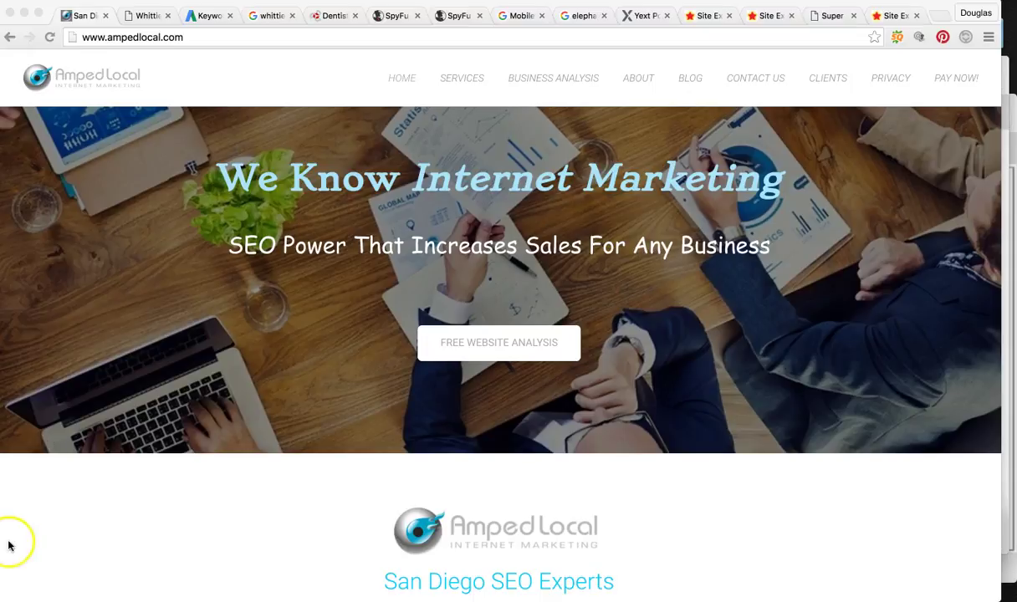
Open the Whittier Family Dental Office website and look over its home page banner, navigation links and appointment line
left_click(138, 15)
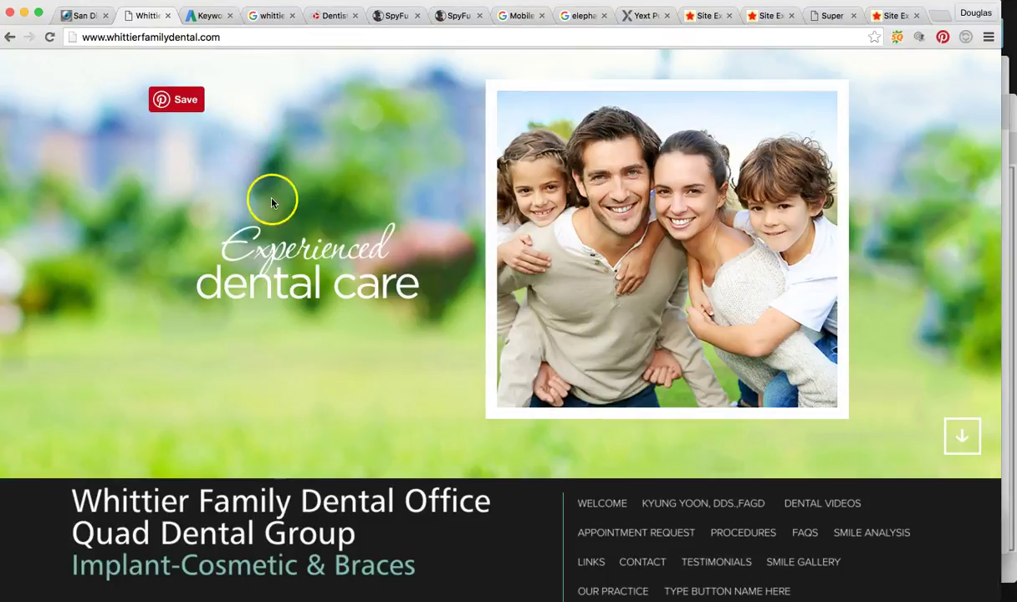
scroll(270, 209, "down", 2)
scroll(272, 212, "down", 2)
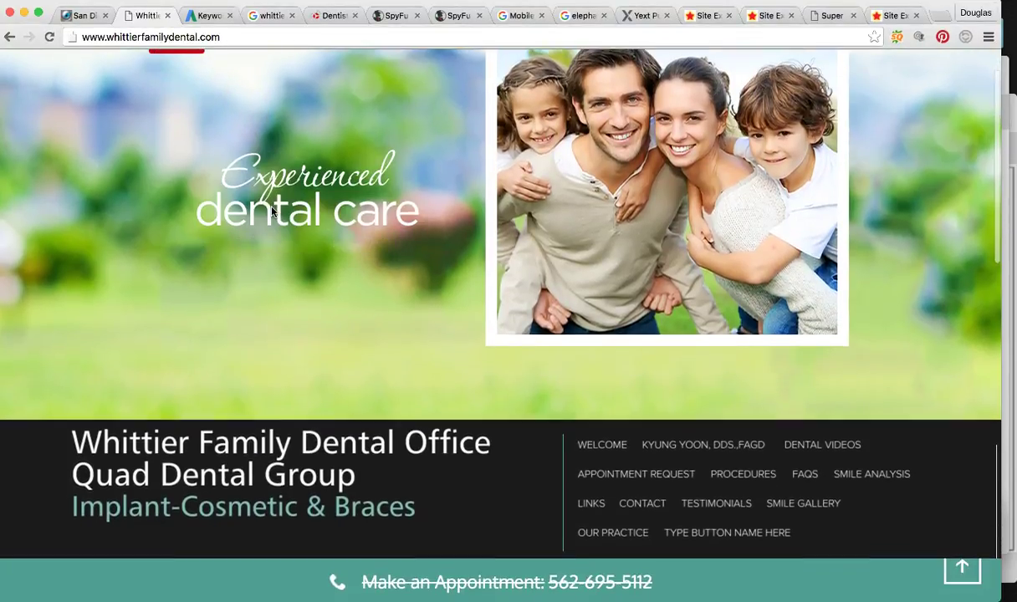
scroll(272, 212, "down", 2)
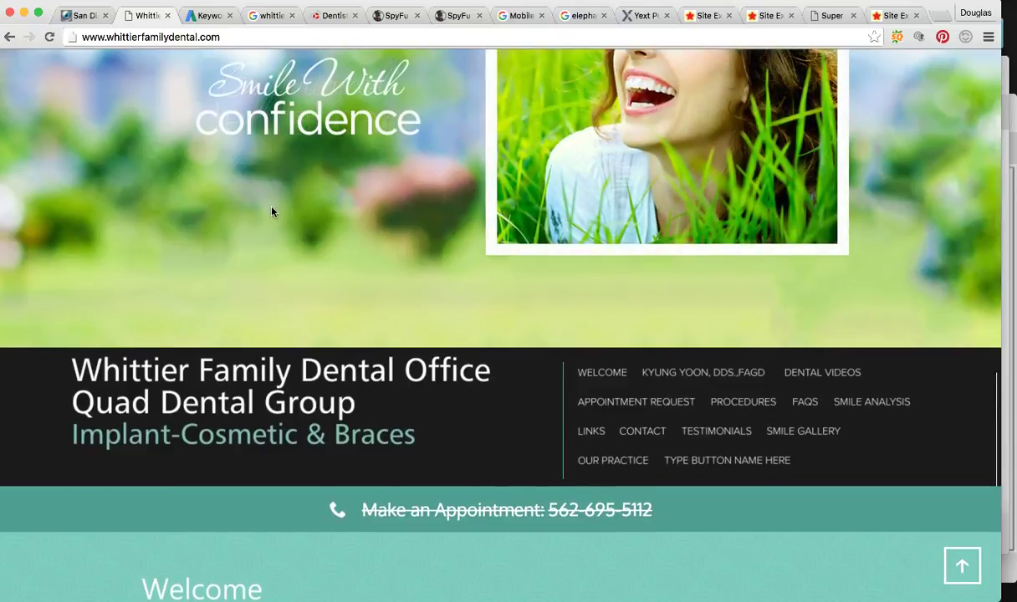
scroll(272, 212, "up", 2)
scroll(272, 212, "up", 1)
scroll(272, 212, "up", 1)
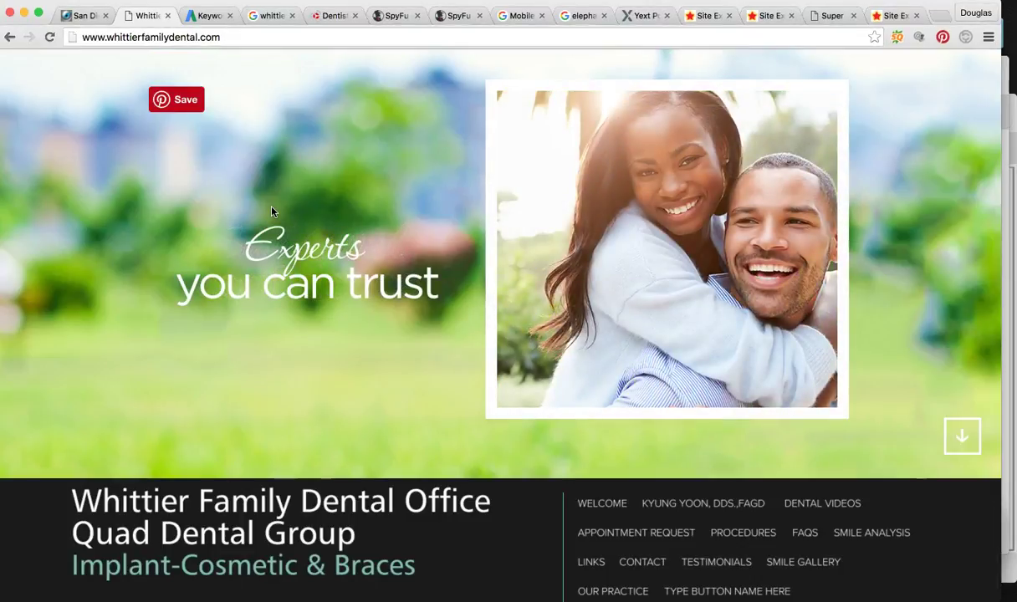
left_click(26, 318)
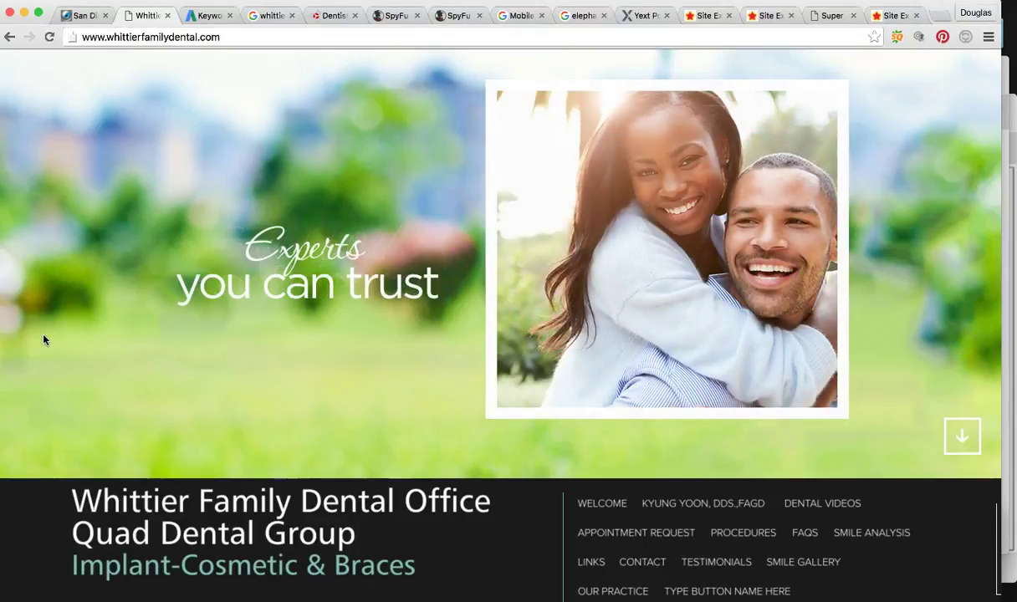
Open the Keyword Planner results for "dentist" in Whittier and examine the monthly search volume trend from May 2015 onward
left_click(276, 22)
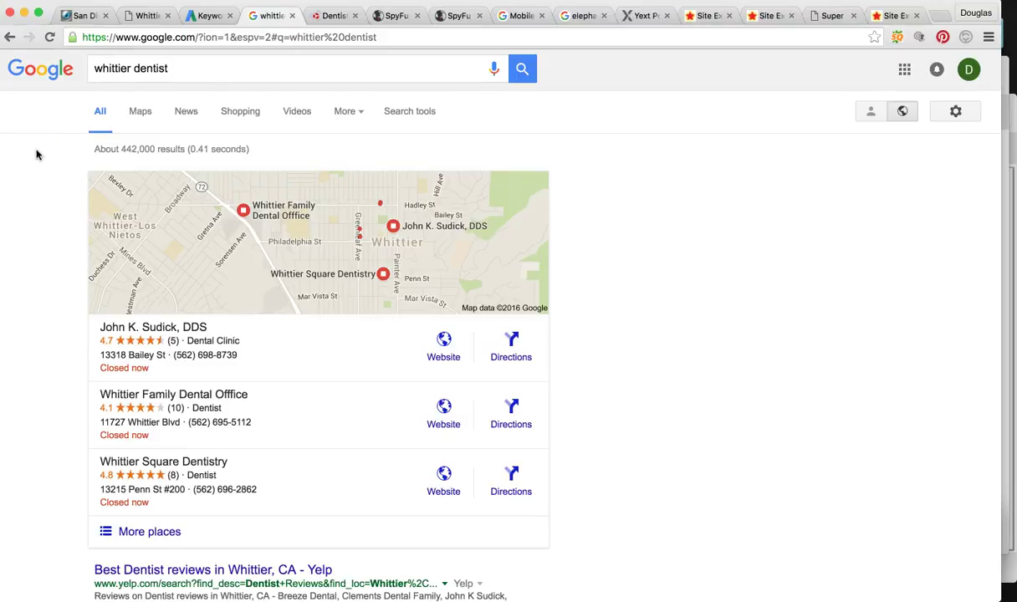
left_click(209, 15)
scroll(549, 374, "down", 2)
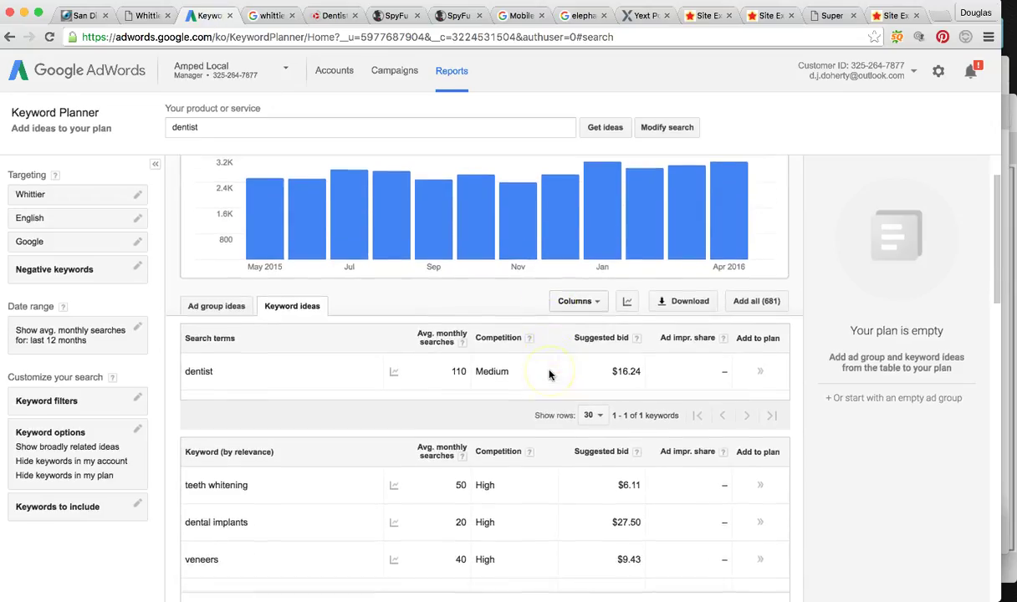
mouse_move(257, 228)
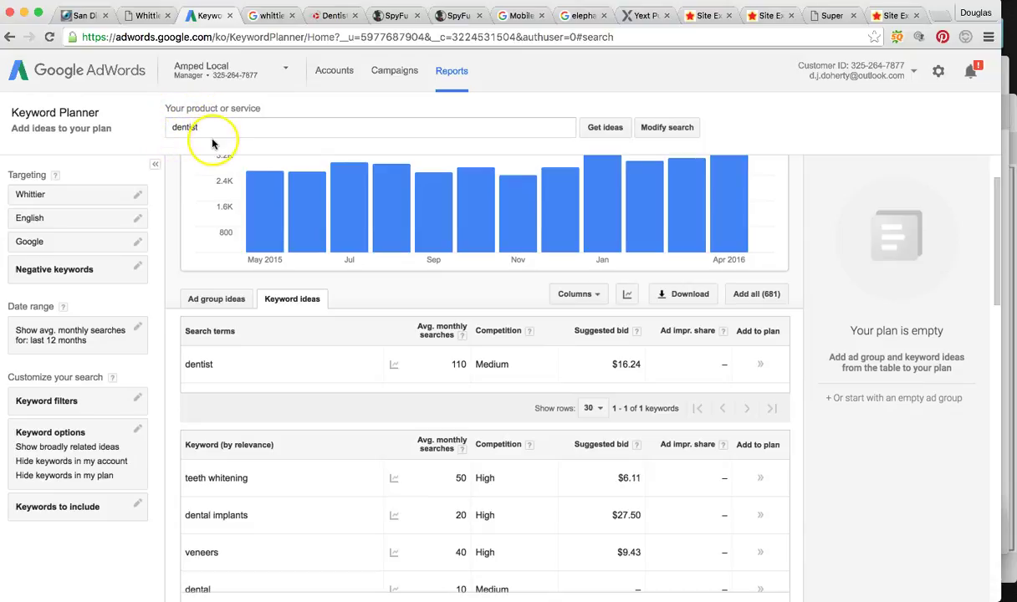
scroll(222, 157, "up", 1)
mouse_move(378, 257)
scroll(378, 257, "up", 2)
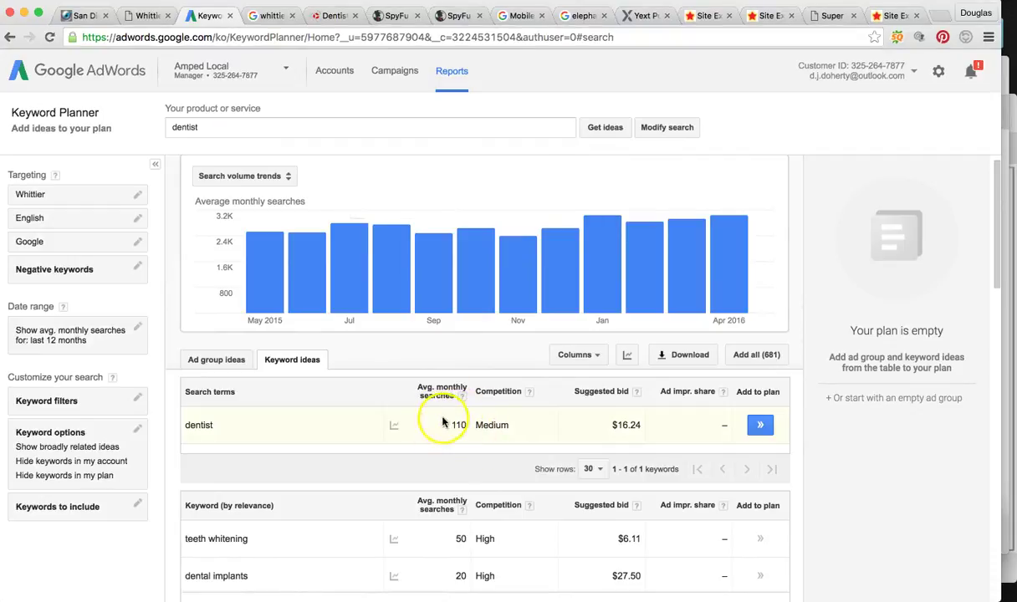
scroll(464, 441, "up", 1)
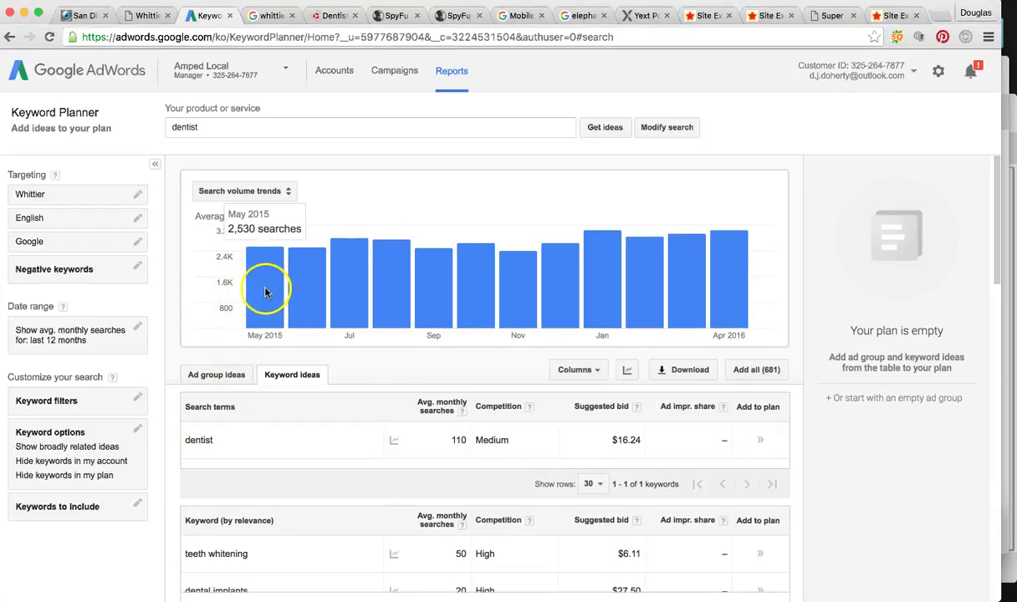
mouse_move(303, 288)
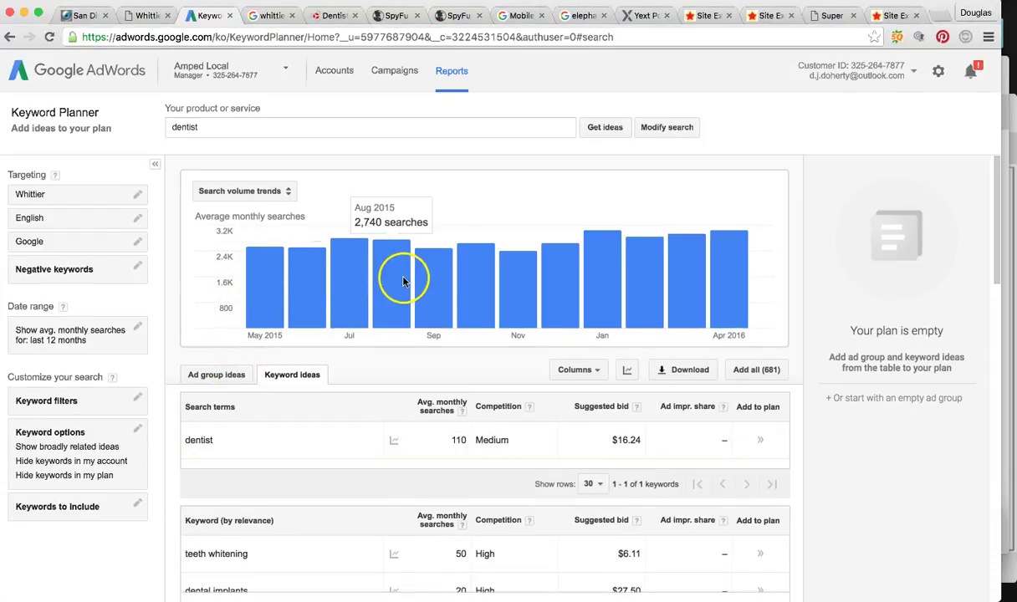
mouse_move(437, 282)
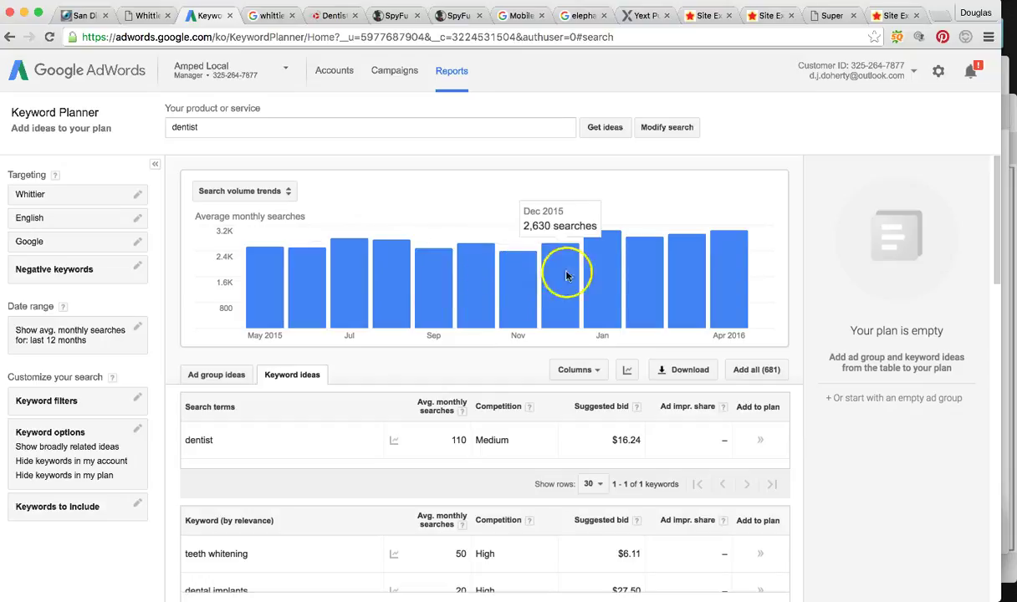
mouse_move(609, 276)
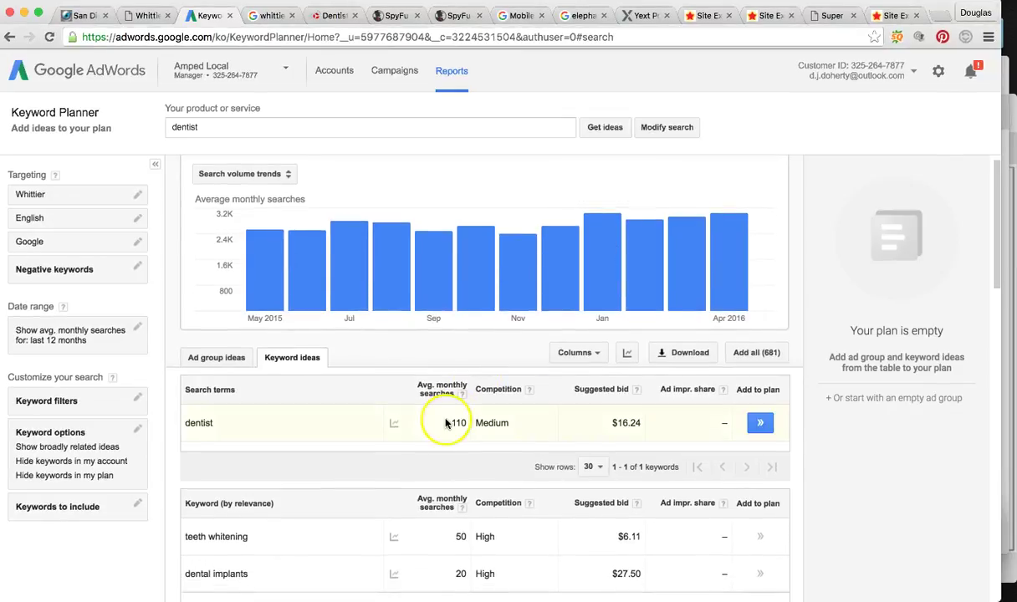
Review the related dental keyword ideas with their monthly searches, competition and suggested bids, and return to the search volume chart
scroll(446, 424, "down", 3)
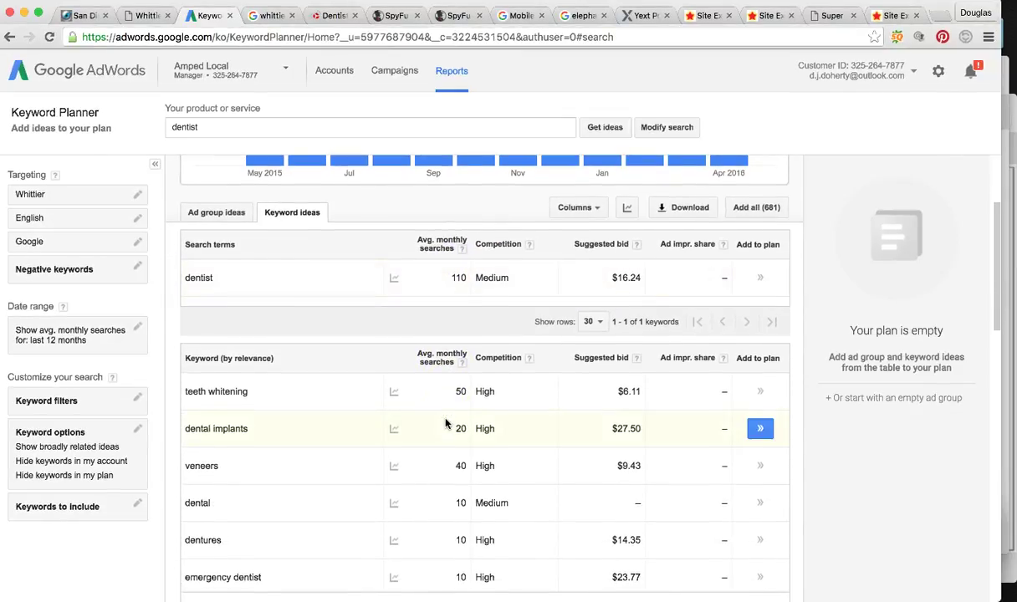
scroll(446, 424, "down", 1)
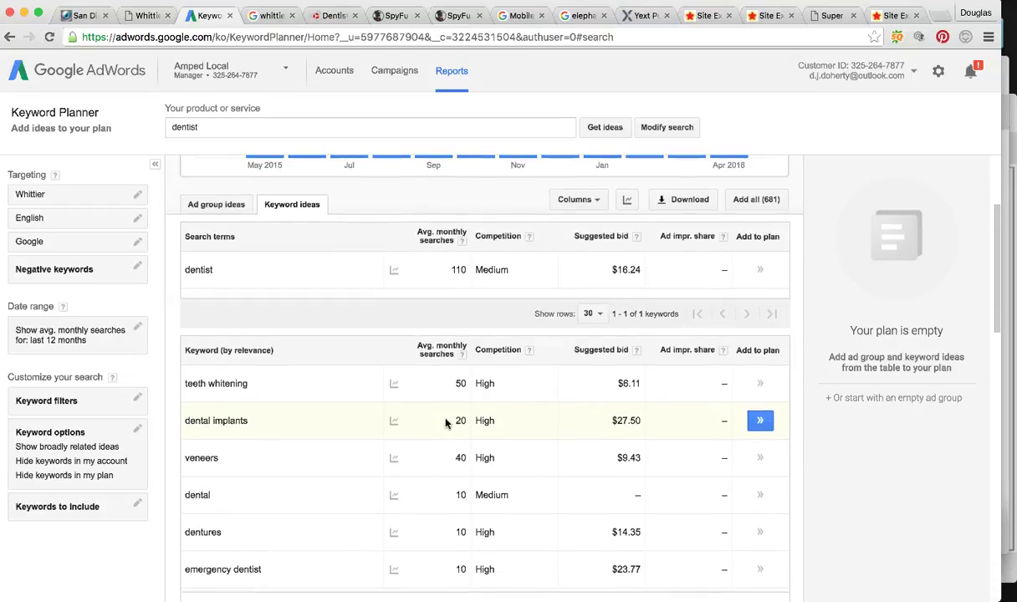
scroll(445, 424, "up", 1)
scroll(446, 424, "down", 1)
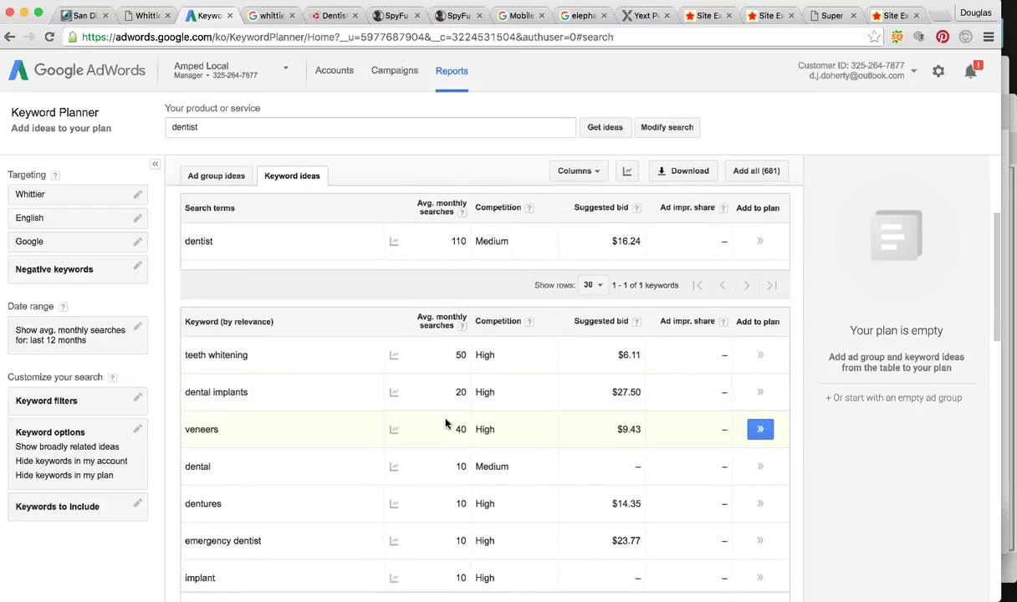
scroll(446, 424, "down", 2)
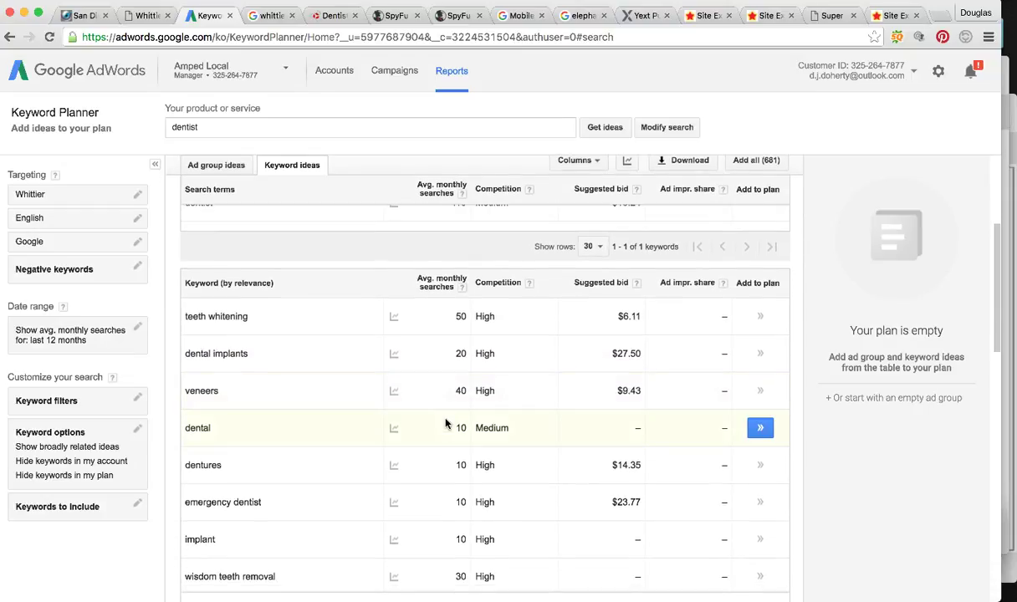
scroll(446, 424, "down", 1)
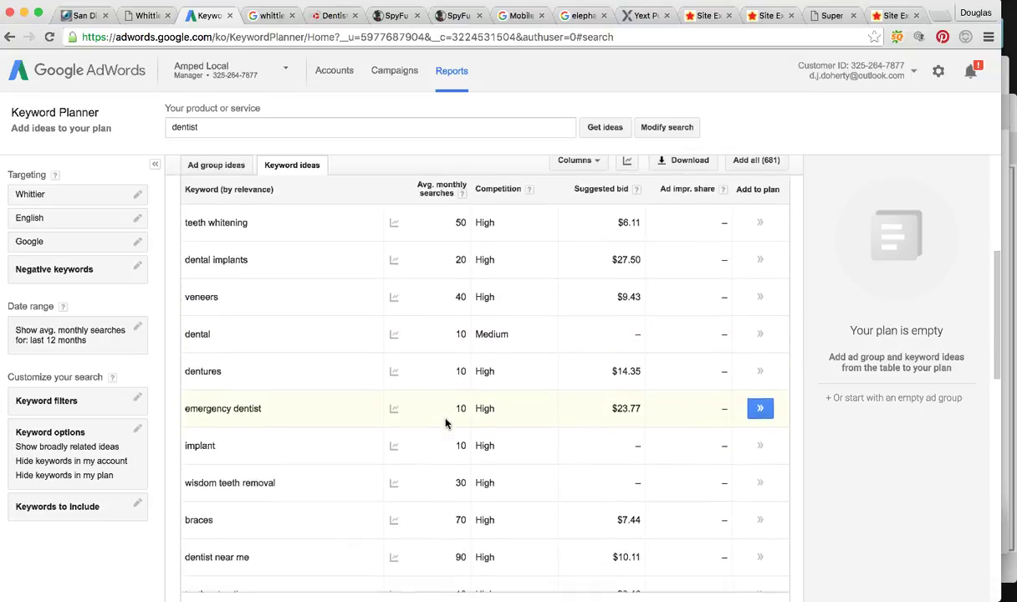
scroll(446, 424, "down", 1)
left_click(261, 311)
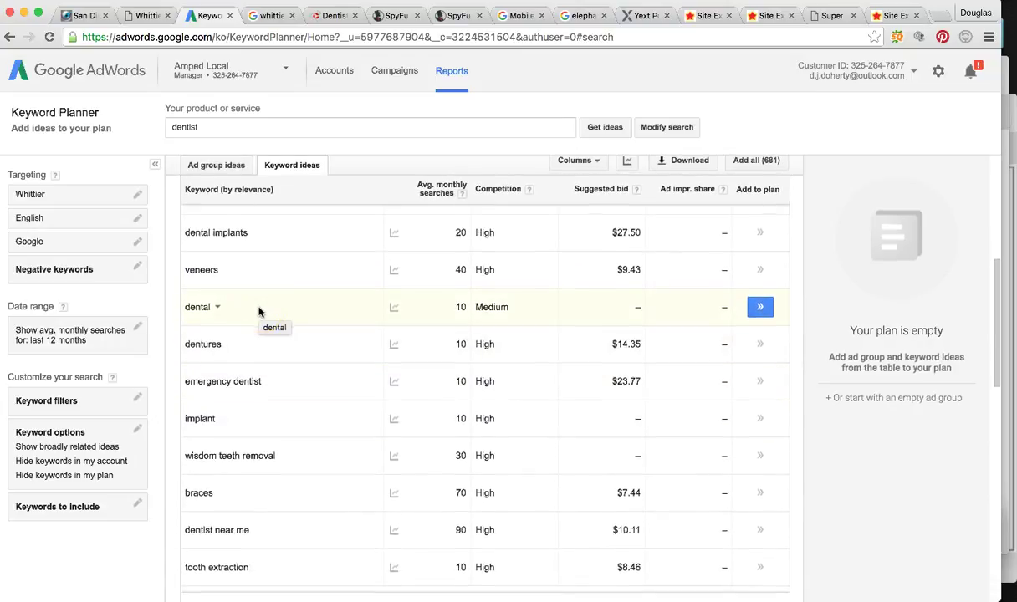
scroll(260, 312, "down", 1)
scroll(259, 311, "down", 1)
scroll(259, 311, "down", 3)
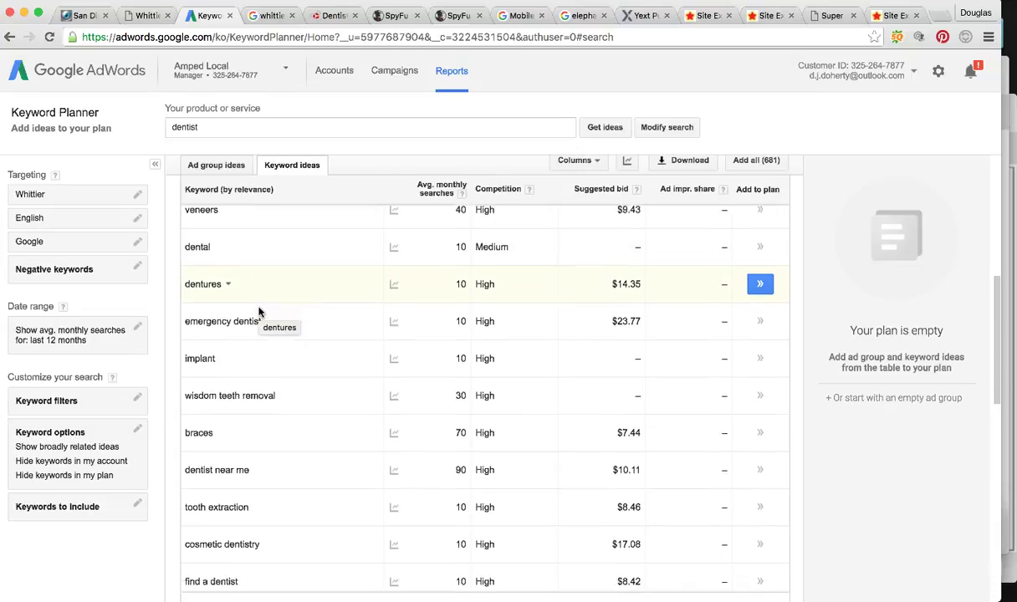
scroll(259, 311, "down", 4)
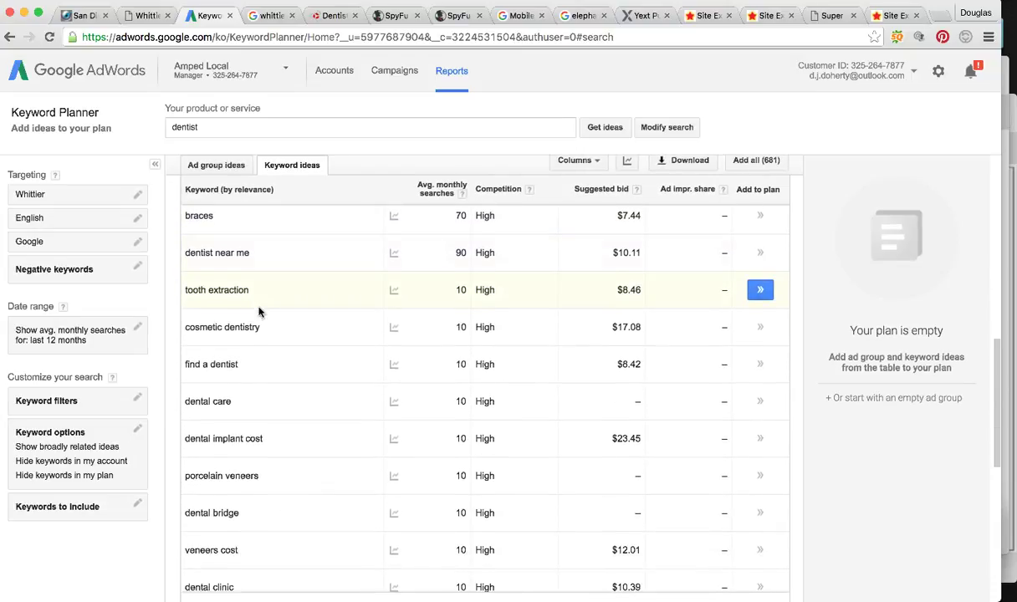
scroll(260, 311, "down", 11)
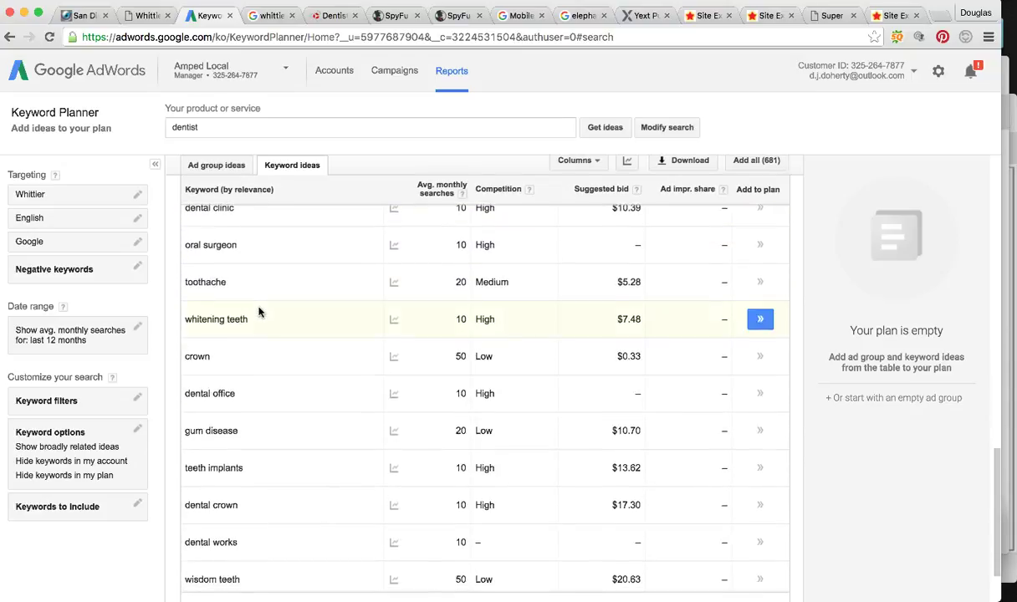
scroll(260, 311, "down", 3)
scroll(259, 312, "up", 9)
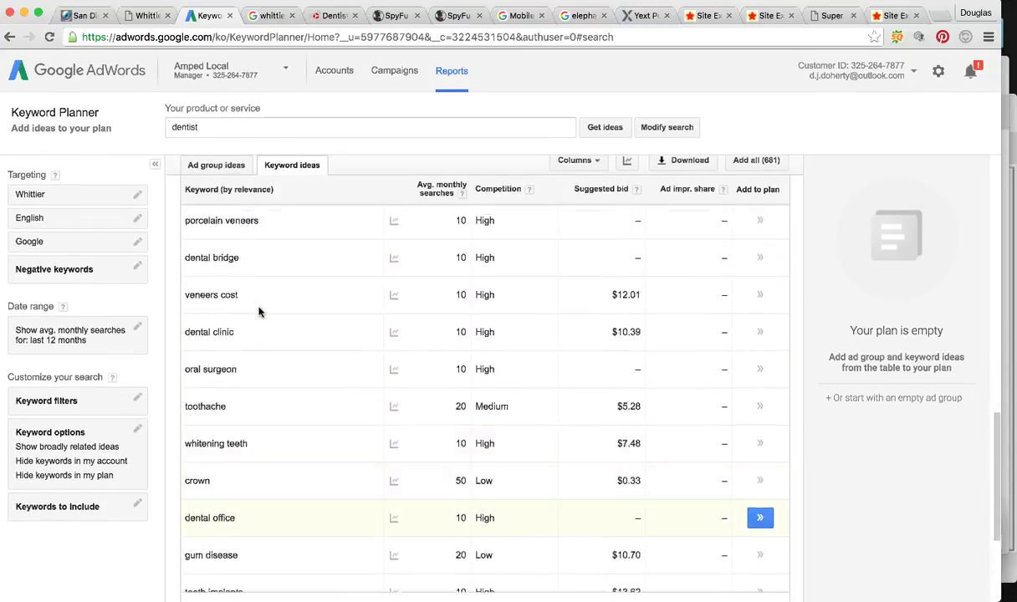
scroll(260, 312, "up", 20)
left_click(264, 293)
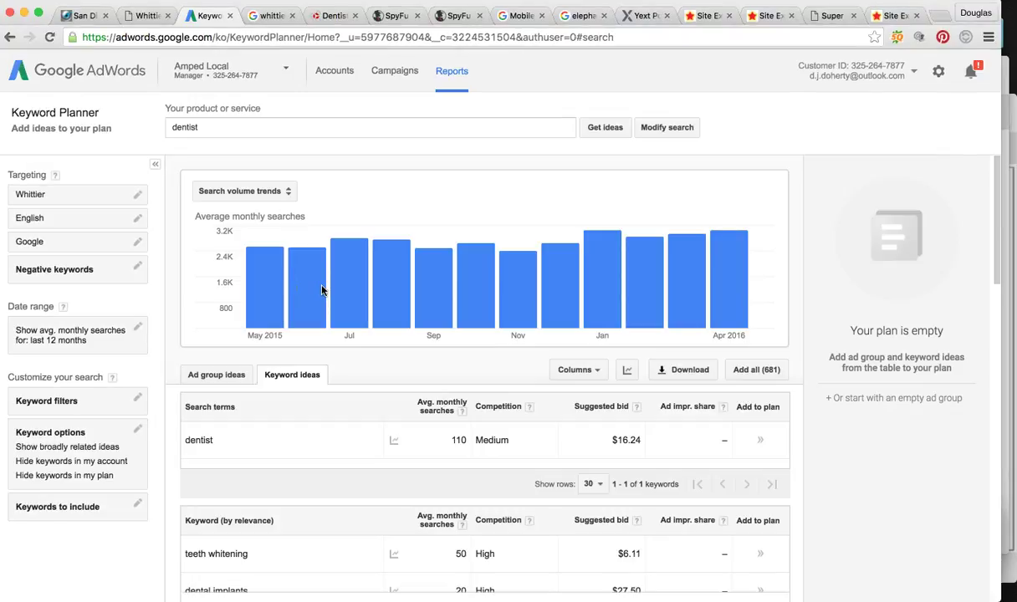
left_click(340, 268)
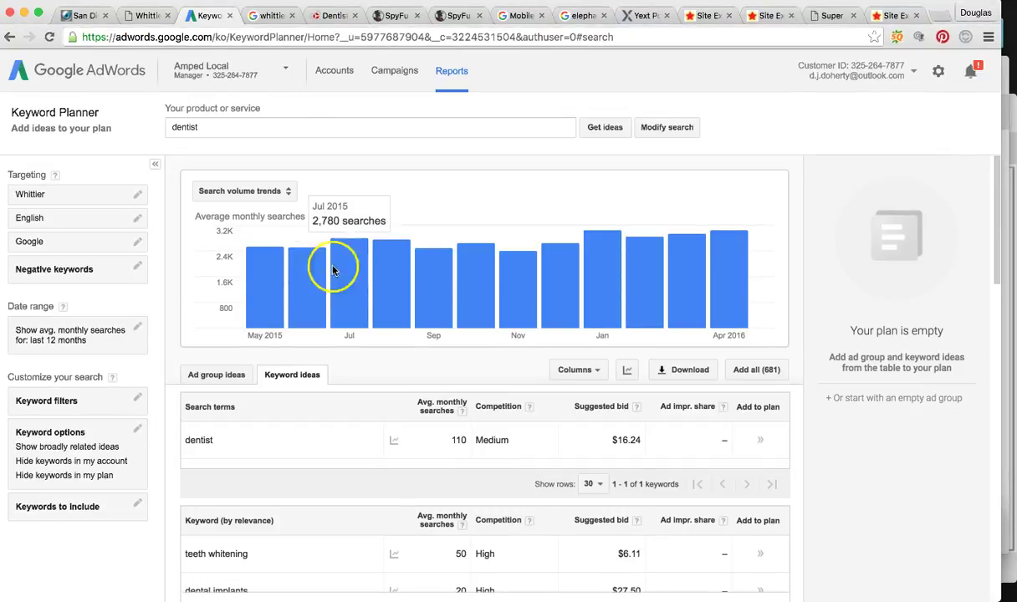
Examine the Google results for "whittier dentist", comparing the local map listings and organic results with Whittier Family Dental Office's placement
left_click(273, 25)
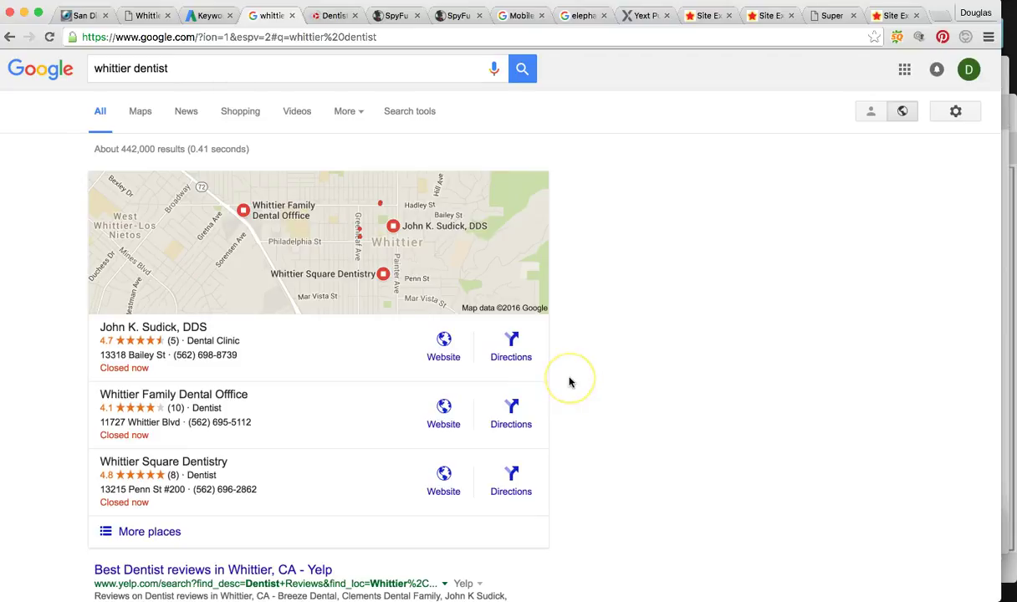
scroll(569, 382, "down", 1)
scroll(569, 382, "up", 1)
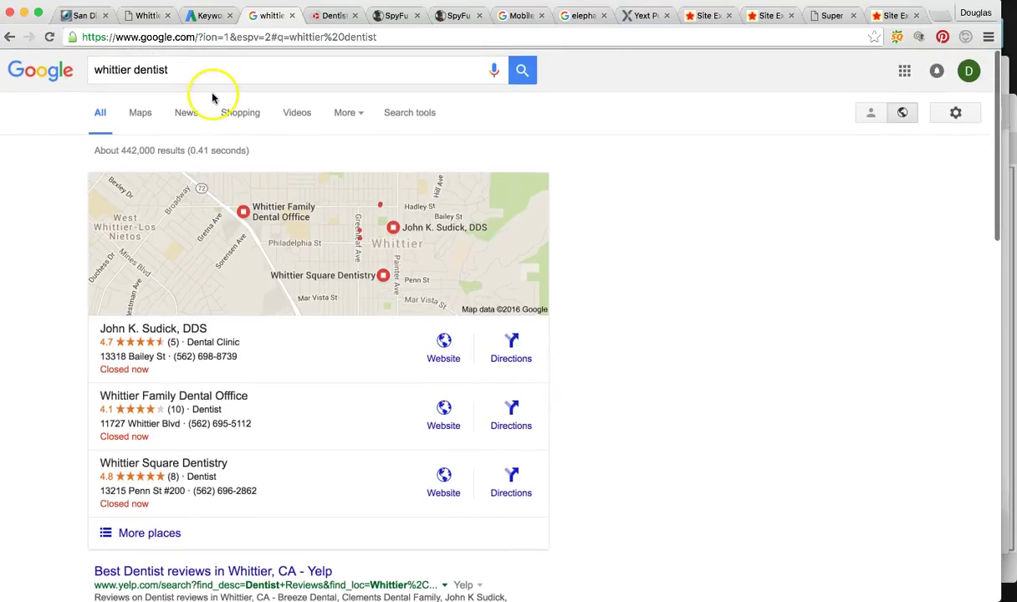
scroll(536, 339, "down", 5)
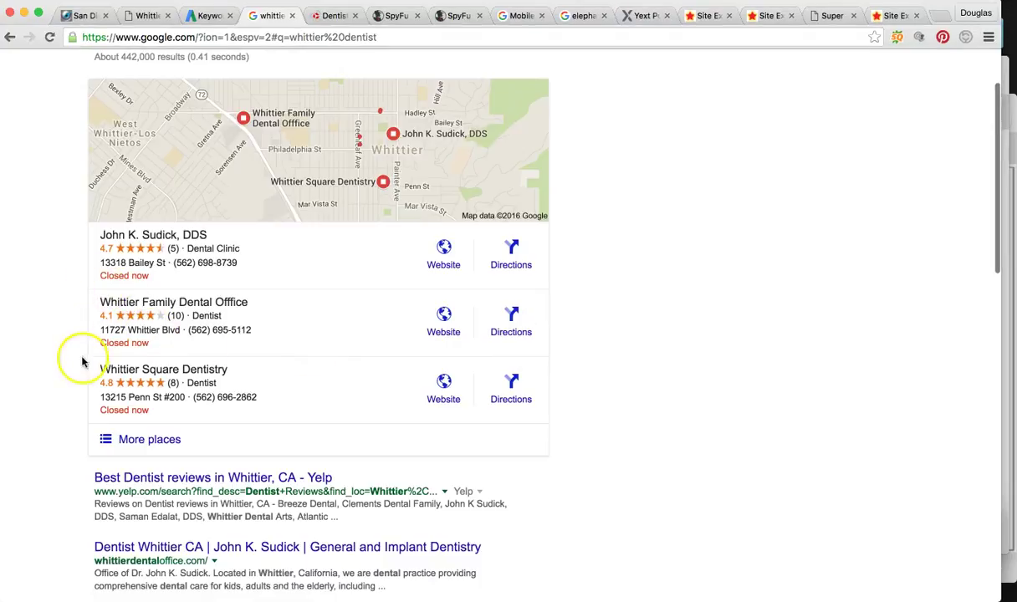
scroll(130, 282, "down", 5)
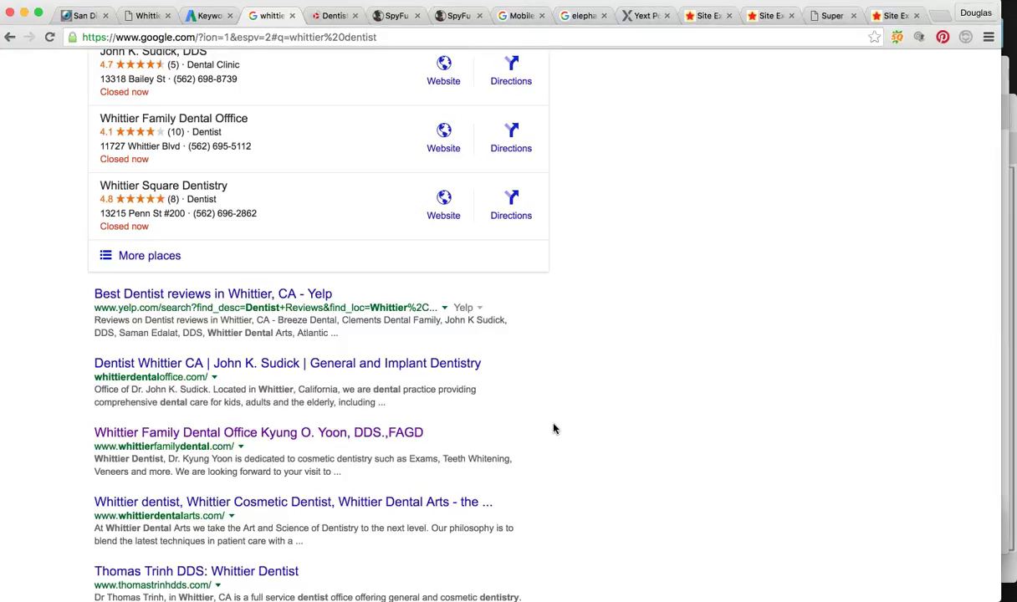
left_click(650, 441)
scroll(650, 440, "down", 10)
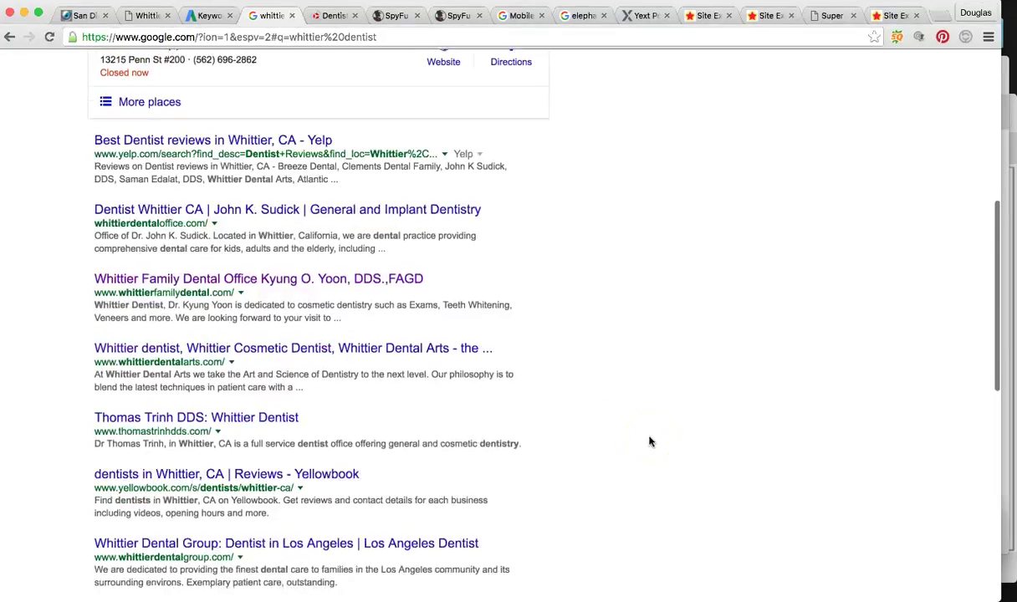
scroll(650, 440, "up", 5)
scroll(650, 441, "up", 8)
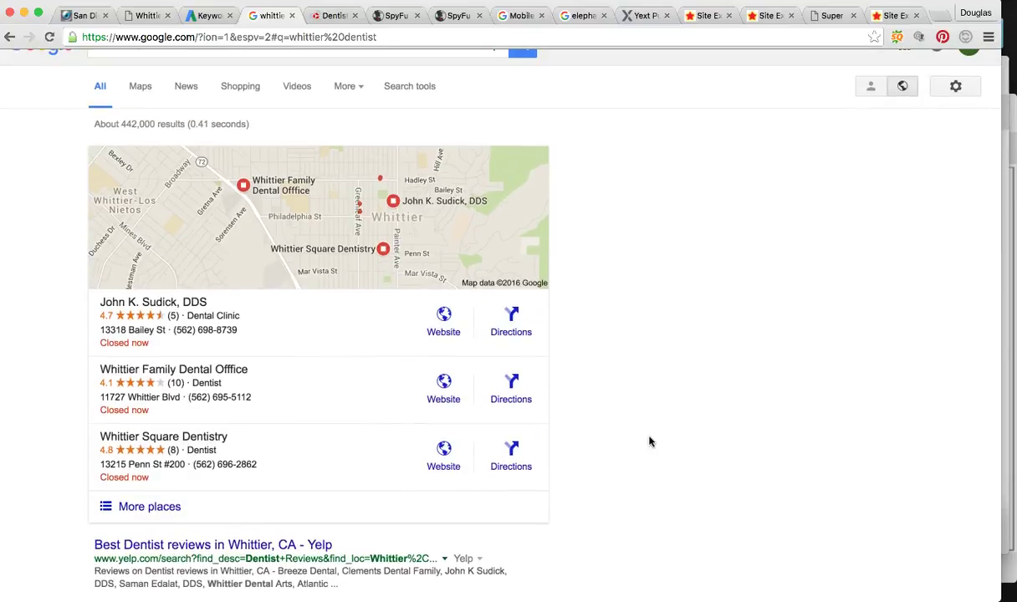
scroll(650, 441, "down", 2)
scroll(650, 441, "down", 2)
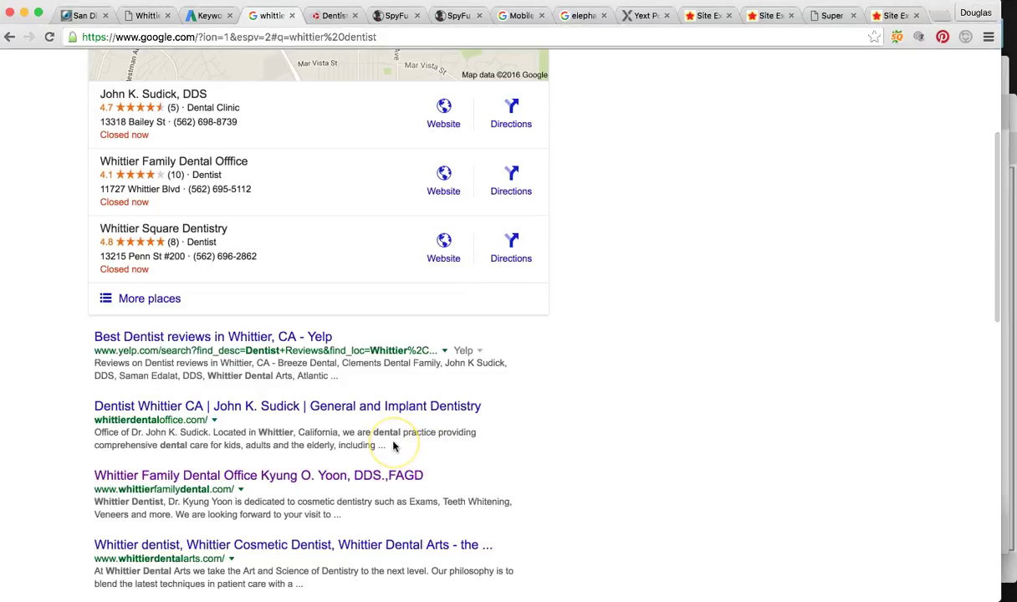
scroll(393, 447, "down", 1)
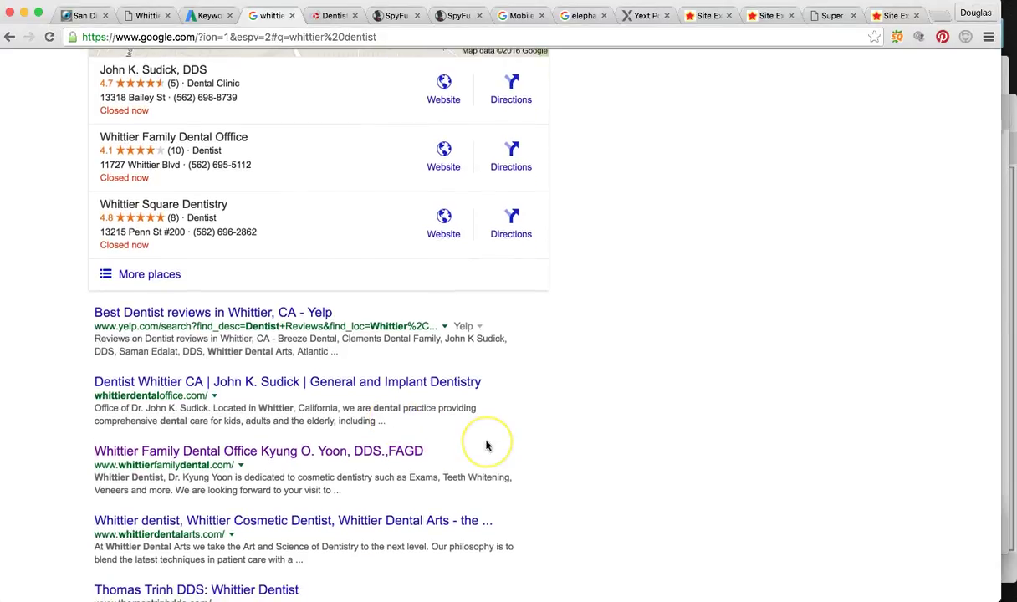
scroll(487, 446, "up", 3)
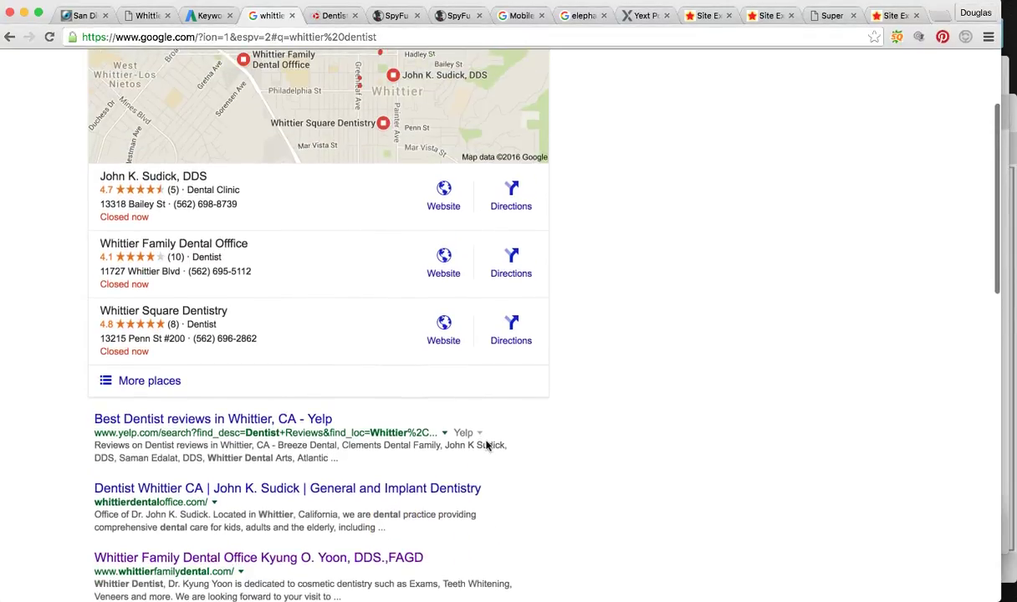
Switch to Preview to view the Google Organic Traffic Chart 2015 showing traffic percentage by search result position
left_click(1006, 67)
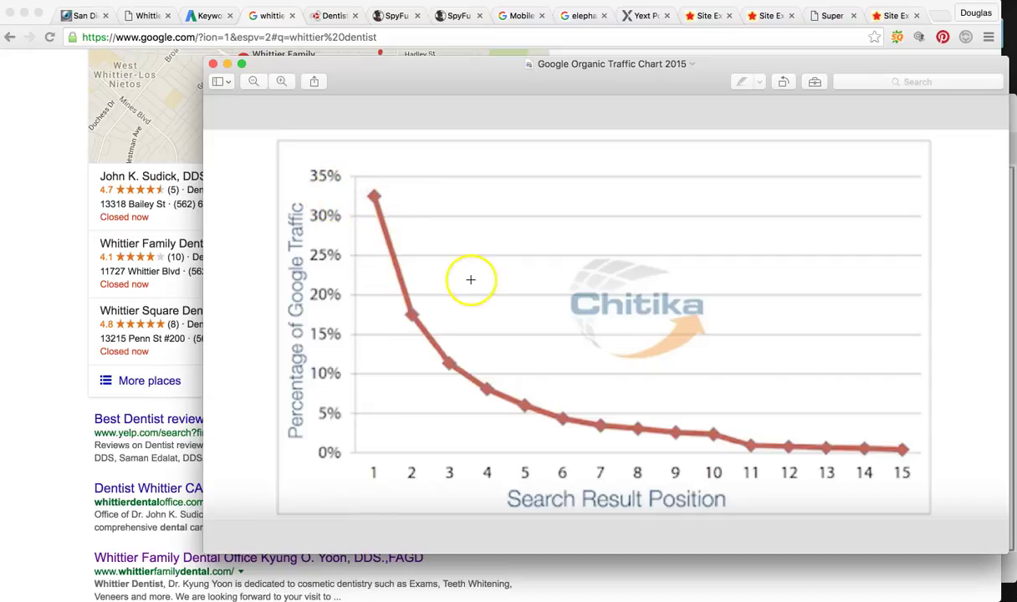
Compare the Google Organic Traffic Chart 2015 in Preview with the "whittier dentist" listings in the browser, ending on the search results
left_click(25, 301)
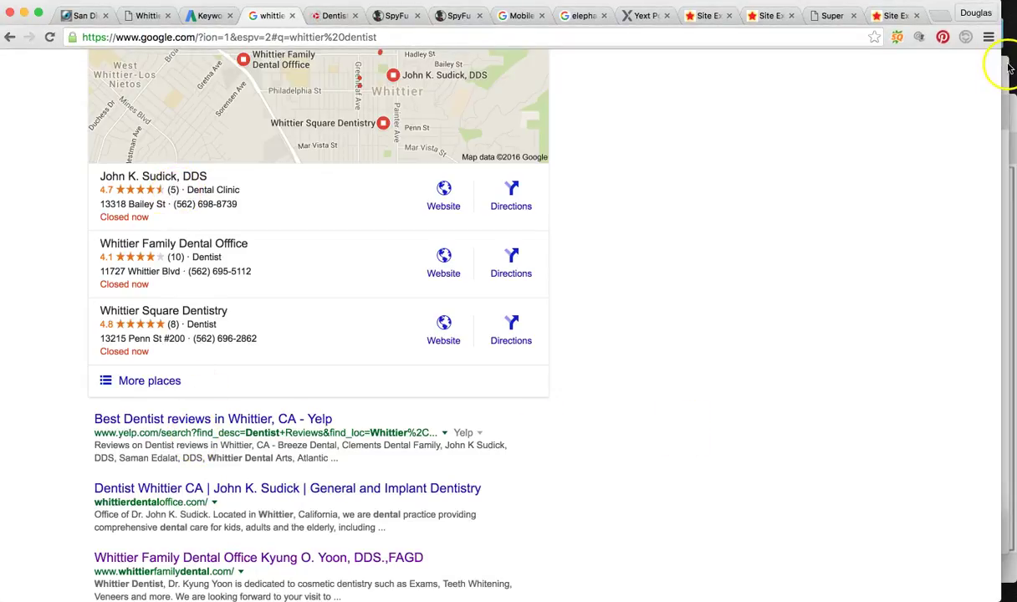
left_click(1006, 126)
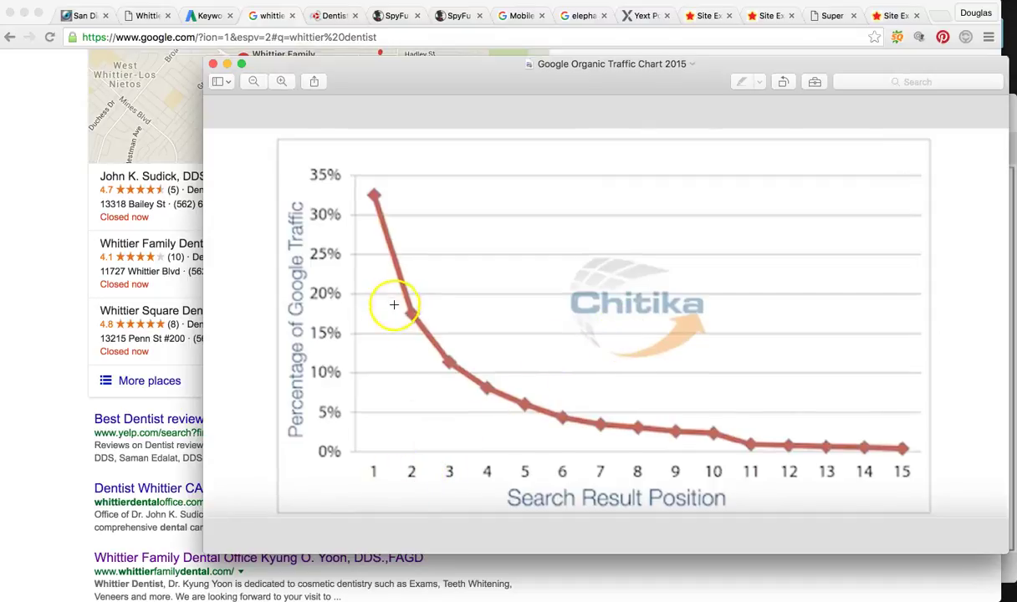
left_click(109, 251)
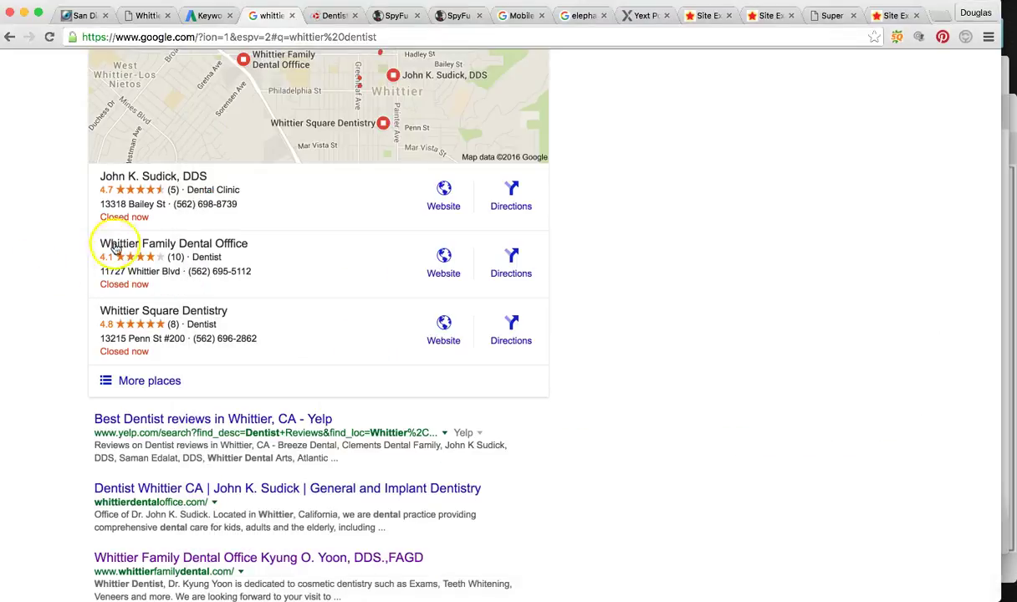
left_click(1007, 278)
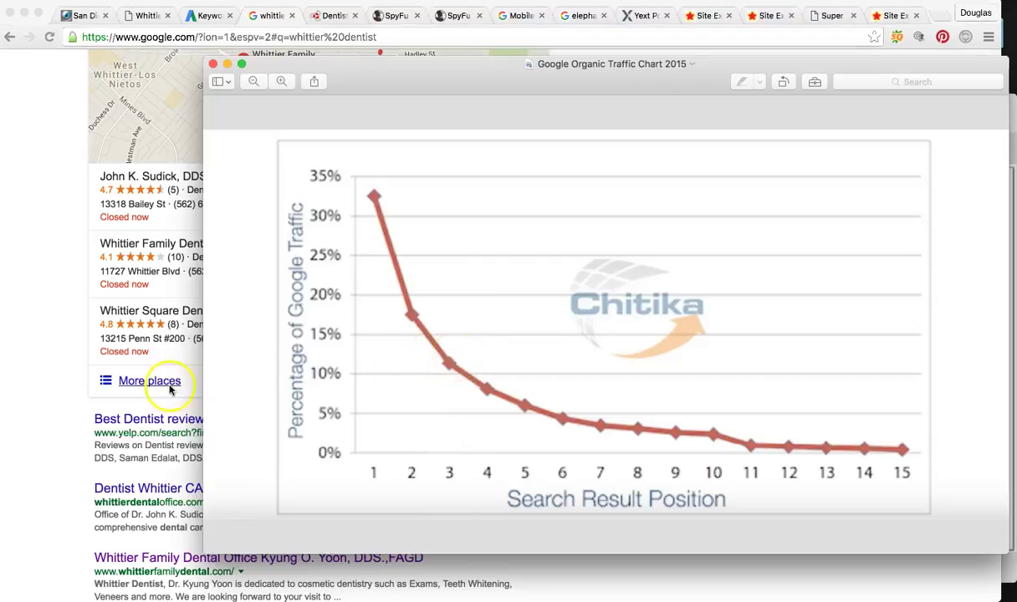
left_click(29, 437)
Examine the order of the local map listings and leading organic results for "whittier dentist", including Whittier Family Dental Office's positions
scroll(30, 439, "down", 3)
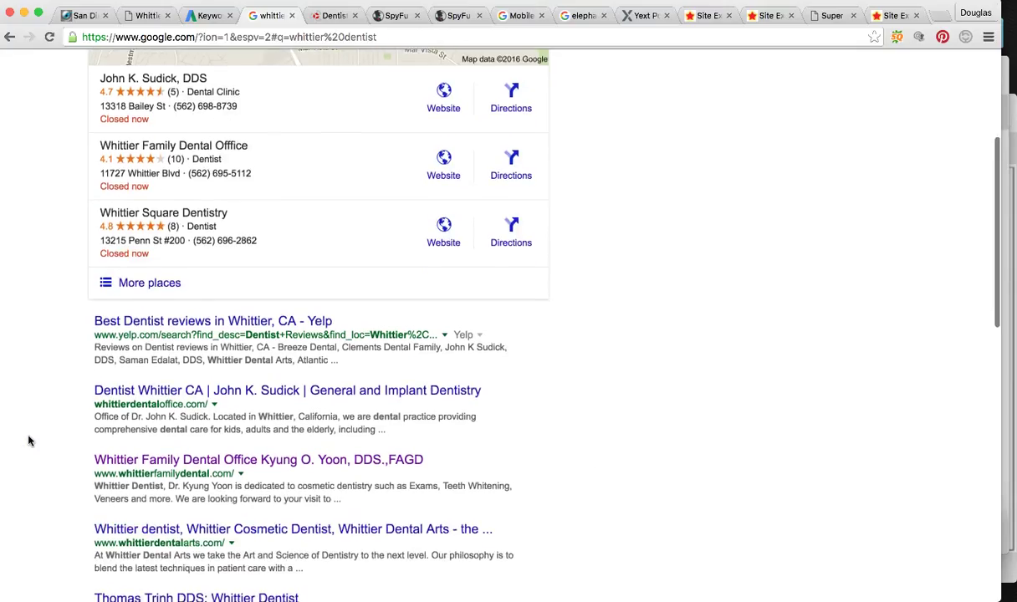
scroll(30, 441, "up", 3)
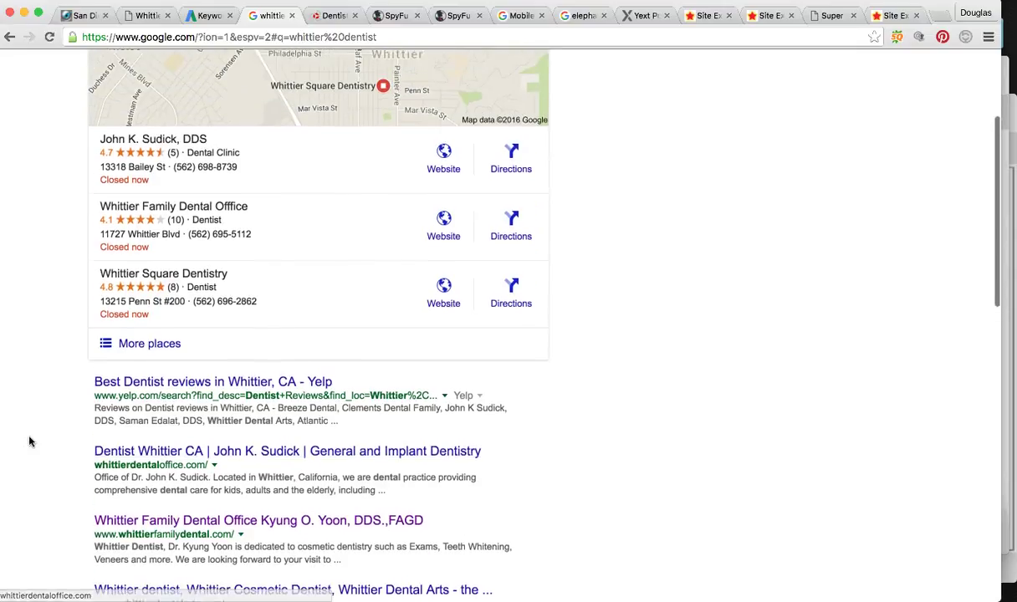
scroll(29, 442, "down", 2)
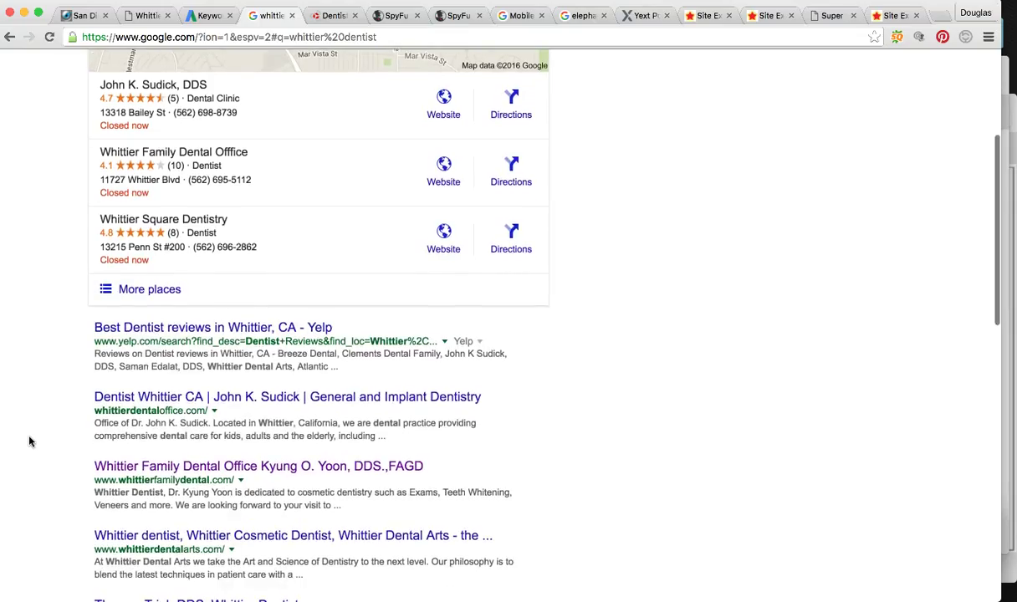
scroll(30, 441, "up", 2)
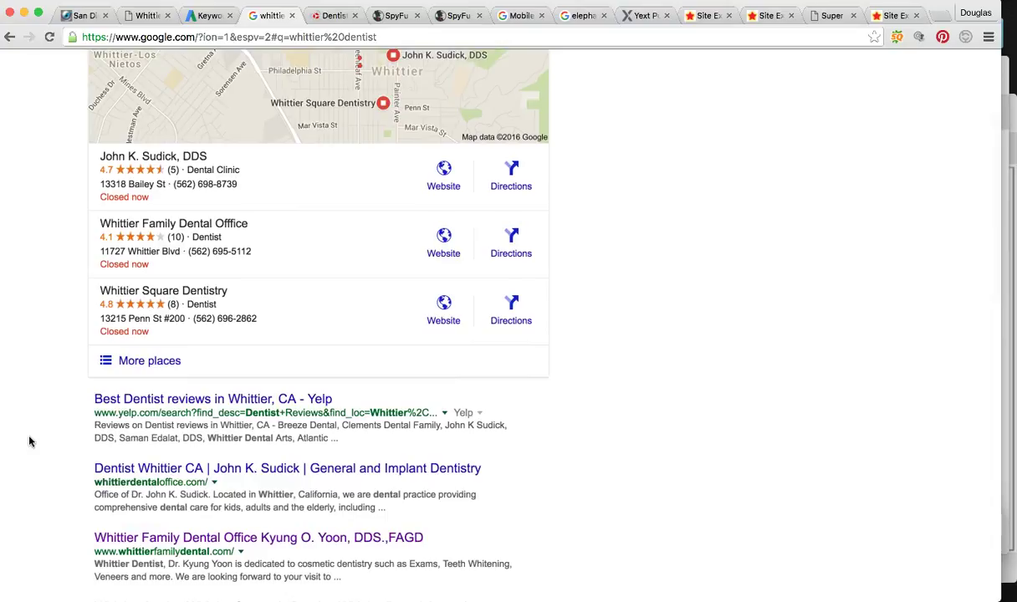
scroll(30, 441, "up", 1)
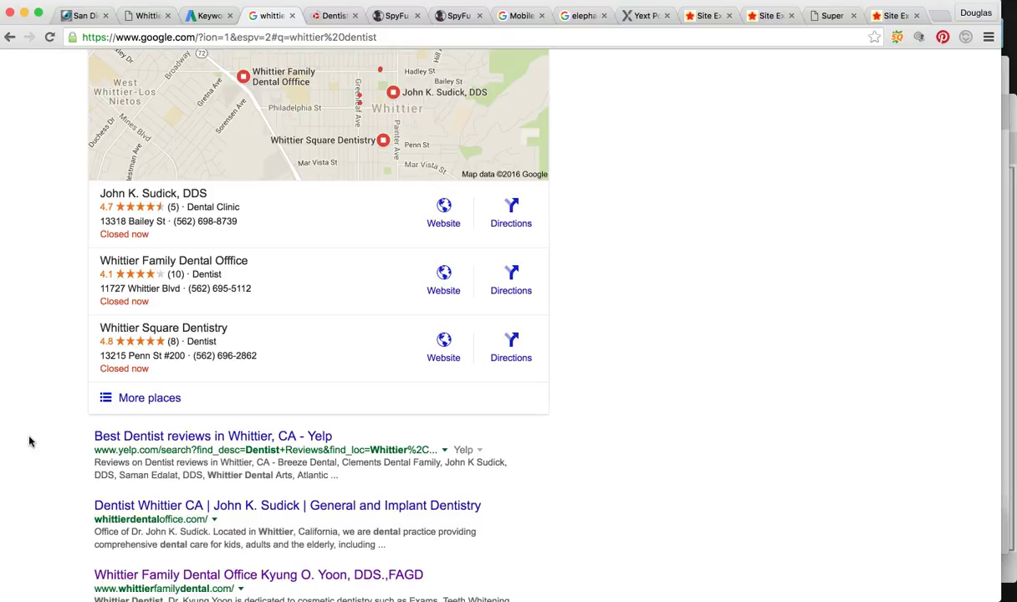
scroll(29, 441, "up", 1)
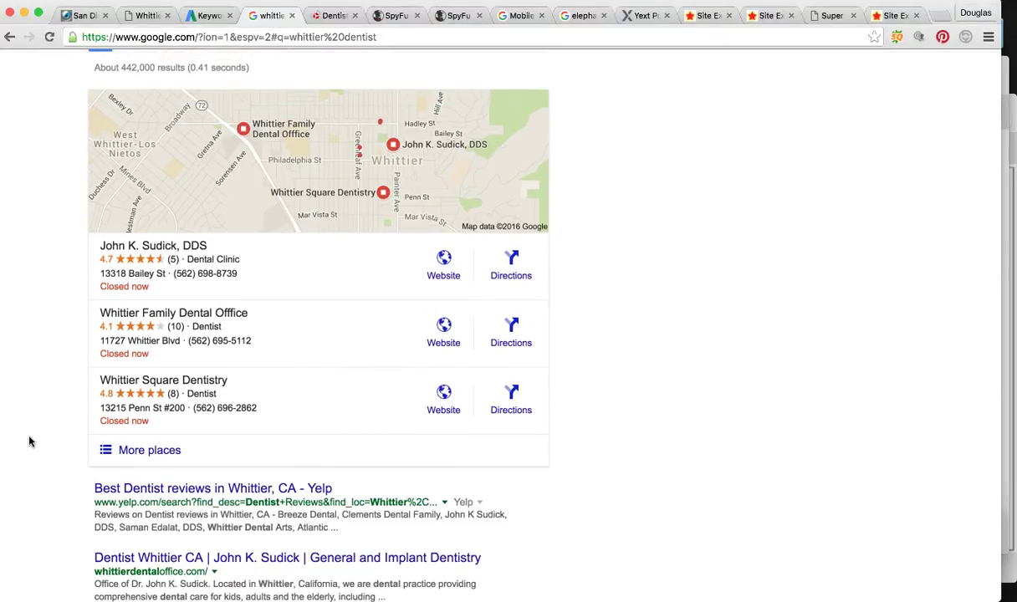
scroll(45, 444, "up", 1)
scroll(45, 444, "down", 2)
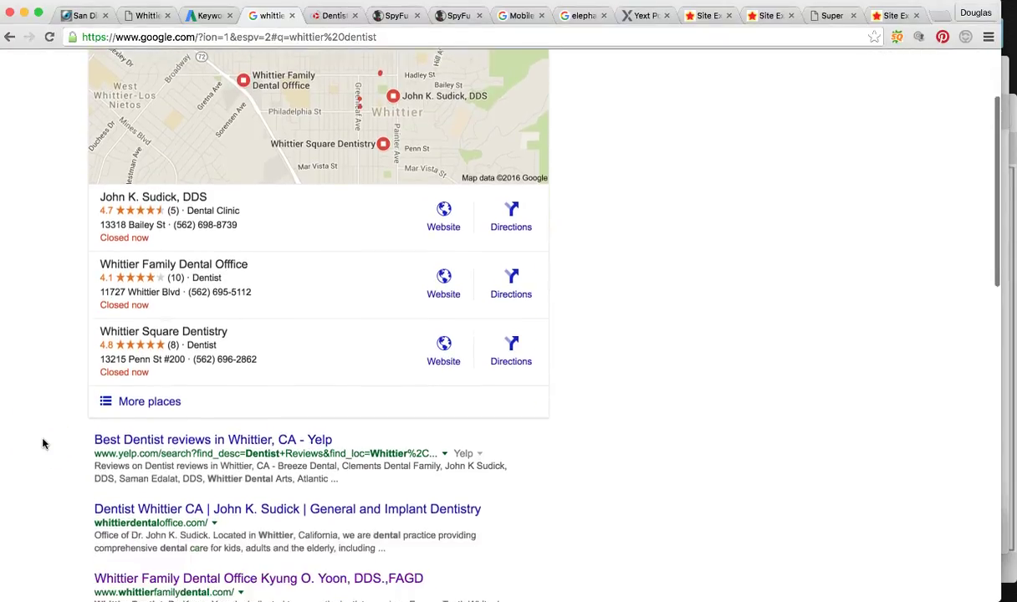
scroll(45, 444, "down", 1)
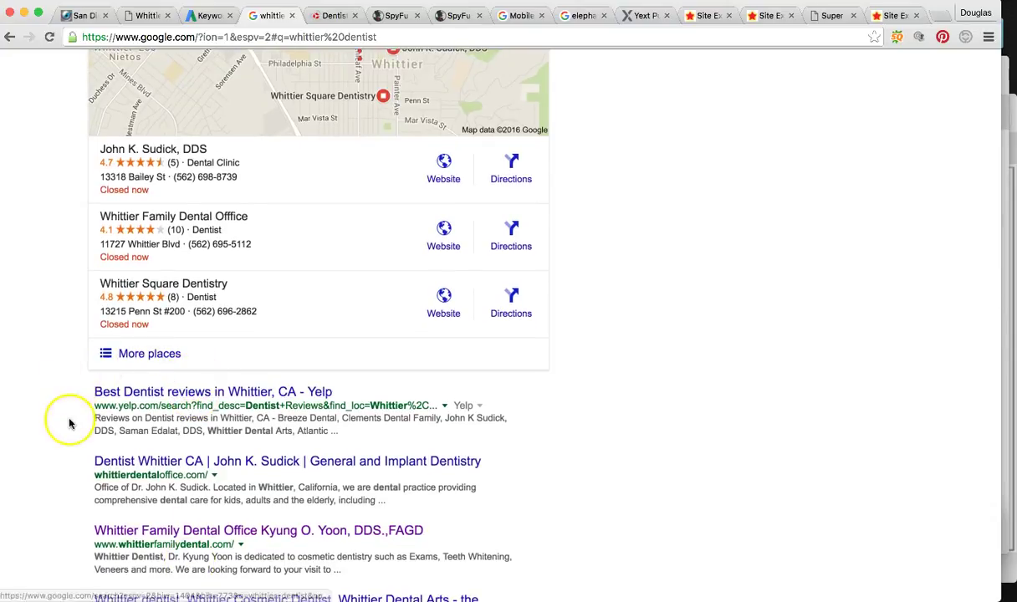
scroll(69, 424, "up", 2)
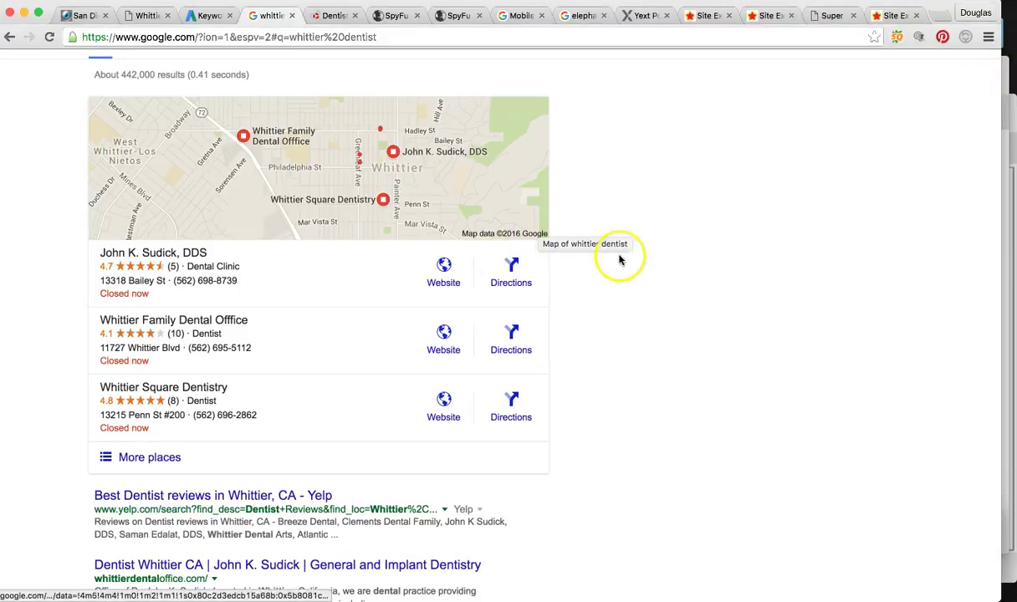
scroll(618, 257, "up", 3)
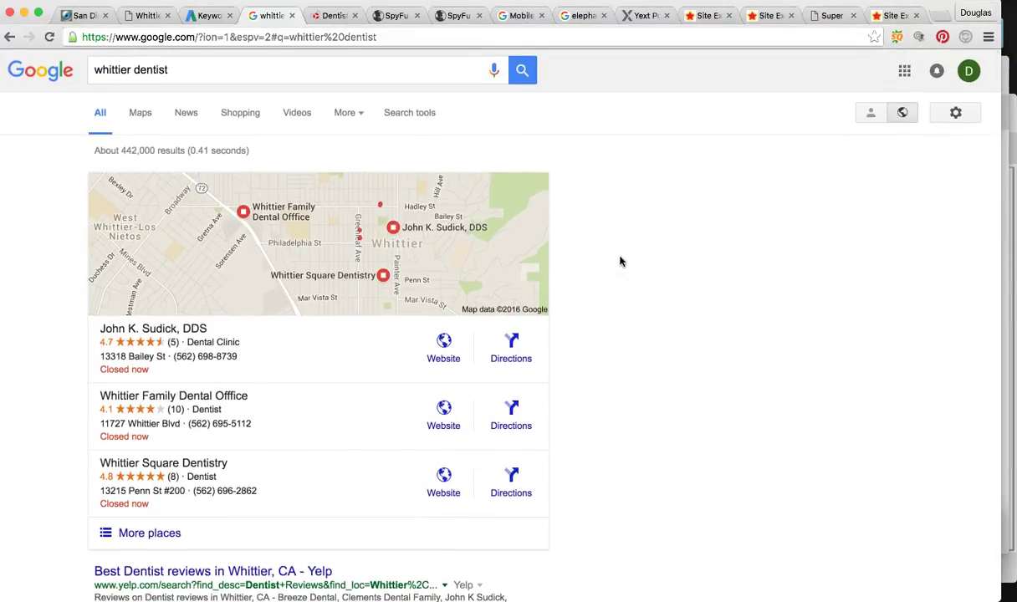
Look through the rest of the first results page down to the ads and related searches, and return to the map listings
scroll(620, 262, "down", 15)
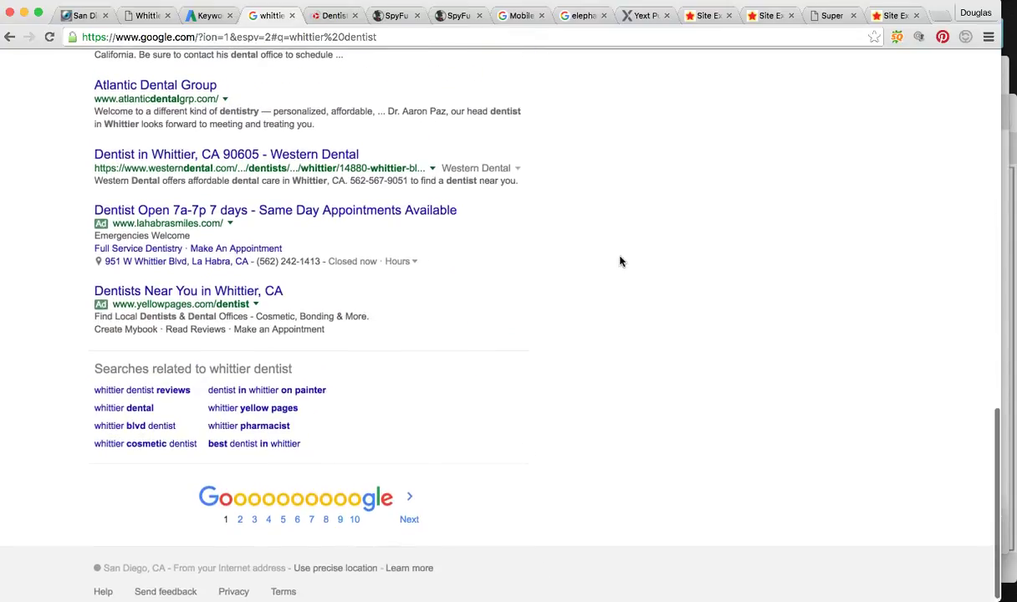
scroll(525, 249, "up", 5)
scroll(525, 249, "up", 8)
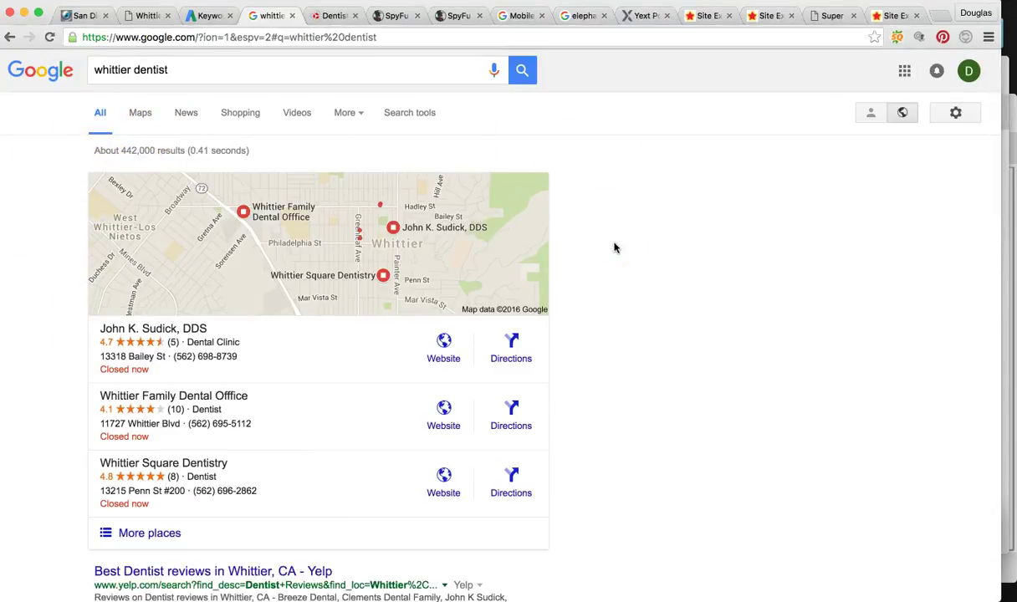
scroll(615, 248, "down", 2)
scroll(681, 154, "up", 2)
Open the SpyFu SEO overview for whittierfamilydental.com and inspect its estimated monthly SEO clicks for May and June 2016
left_click(395, 16)
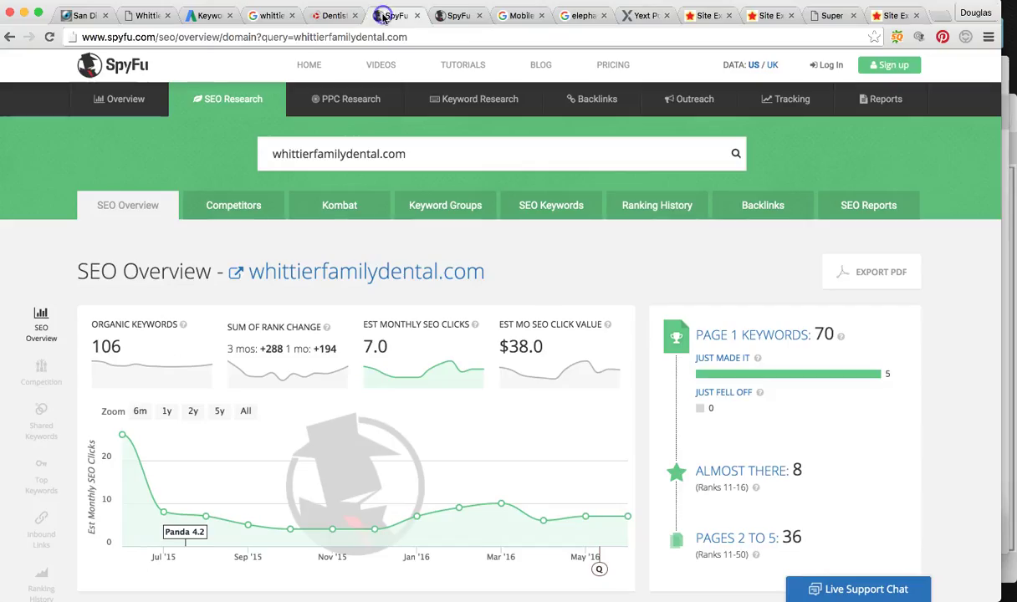
scroll(414, 311, "down", 3)
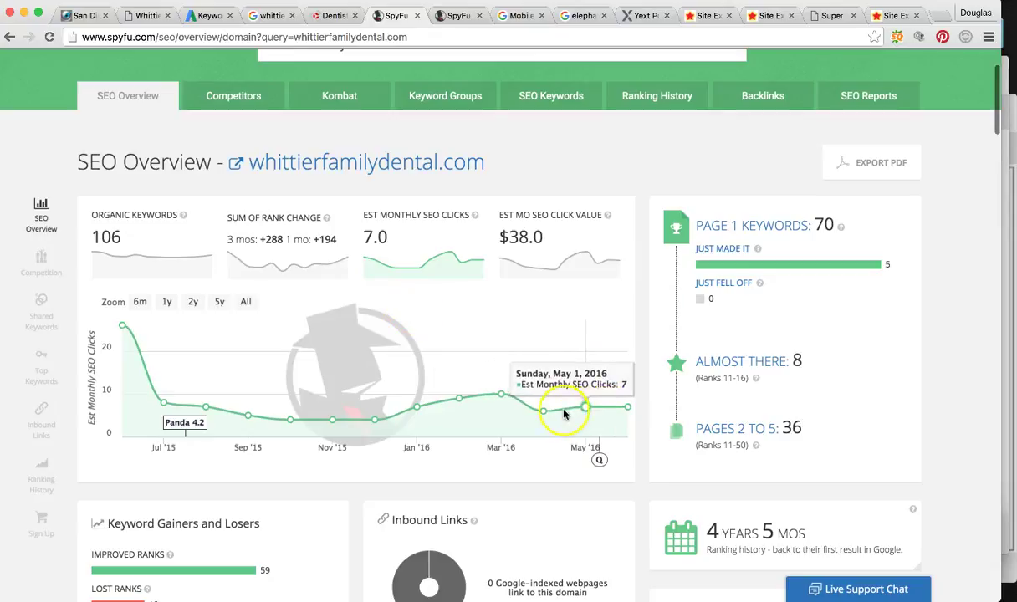
left_click(627, 408)
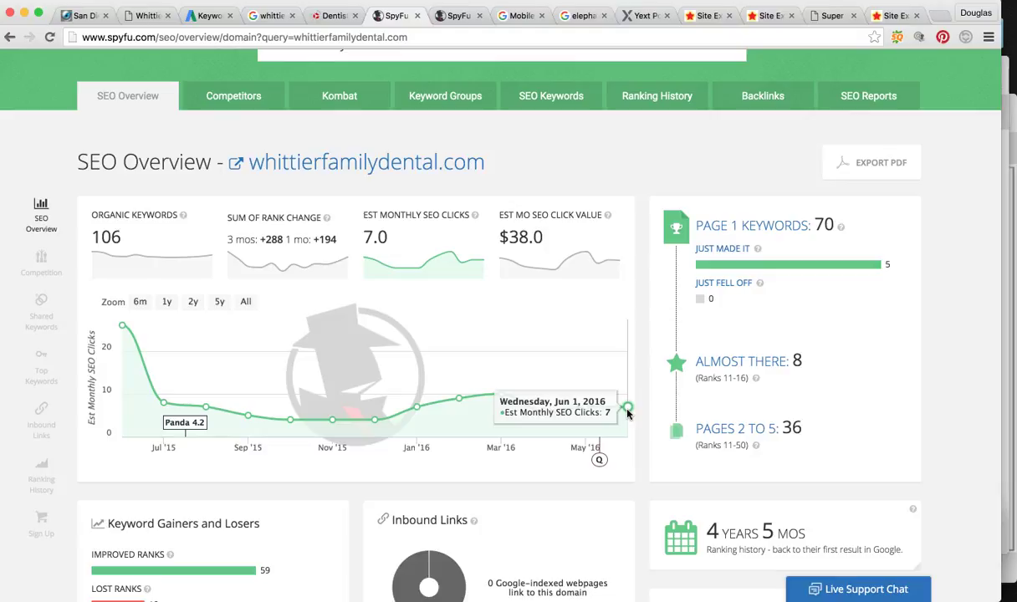
left_click(629, 409)
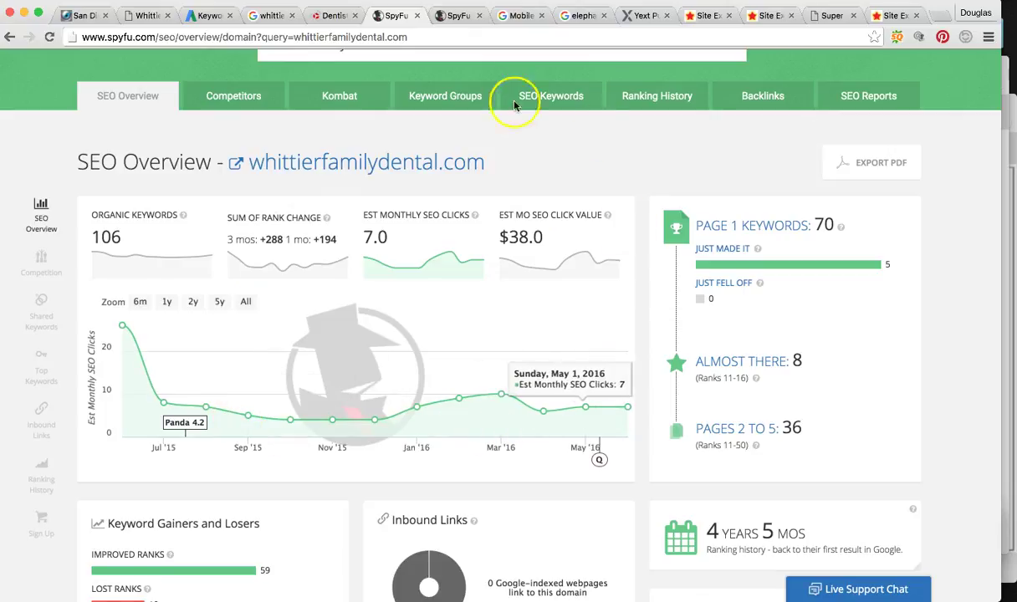
Examine the competitor whittierdentaloffice.com's SpyFu SEO overview and monthly click trend, checking its listing in the "whittier dentist" results
left_click(458, 15)
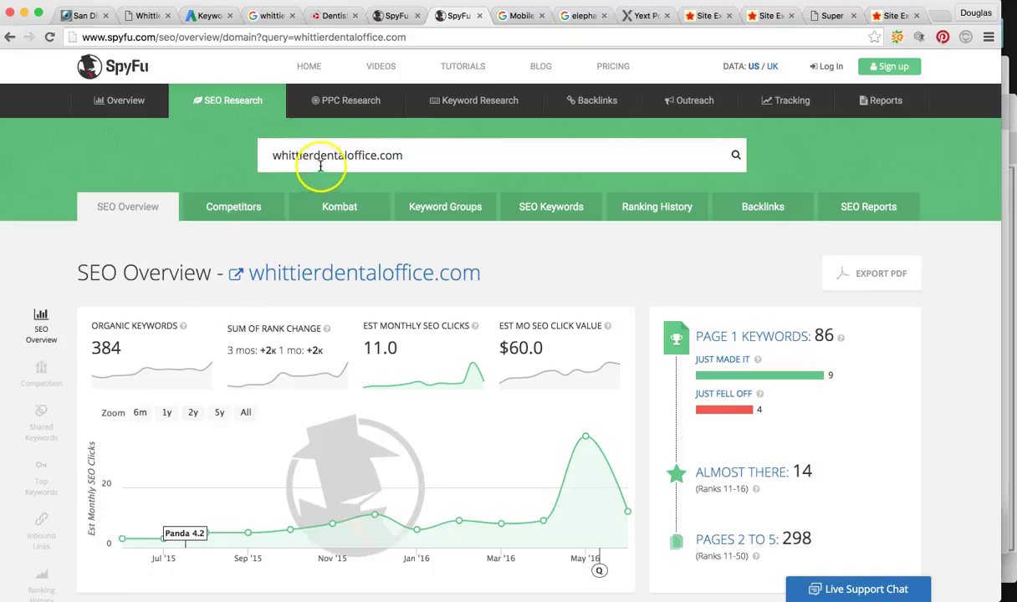
left_click(263, 16)
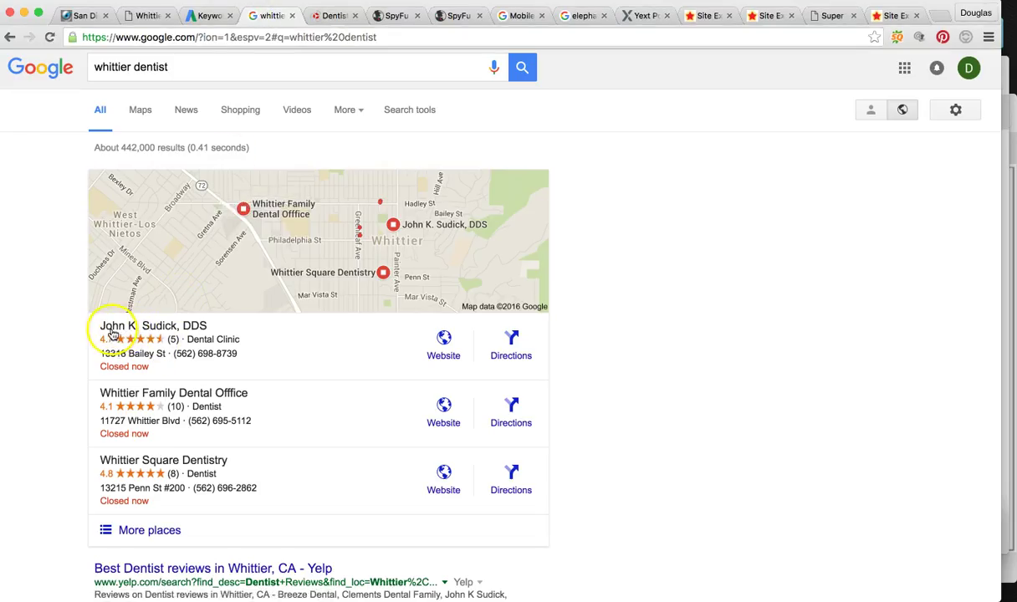
scroll(439, 59, "up", 1)
left_click(451, 15)
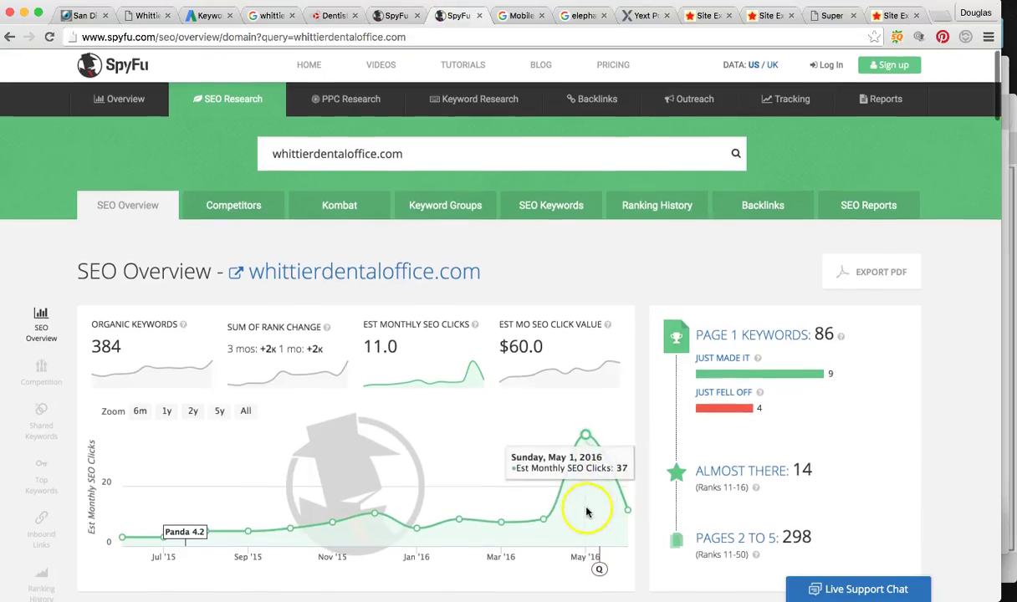
scroll(587, 502, "down", 1)
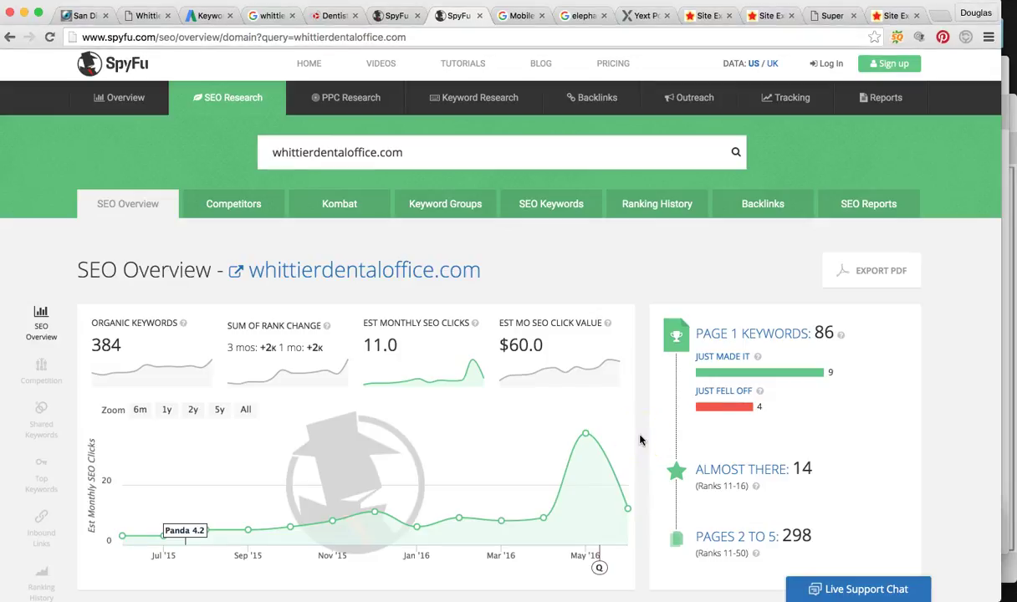
scroll(640, 418, "up", 1)
left_click(637, 437)
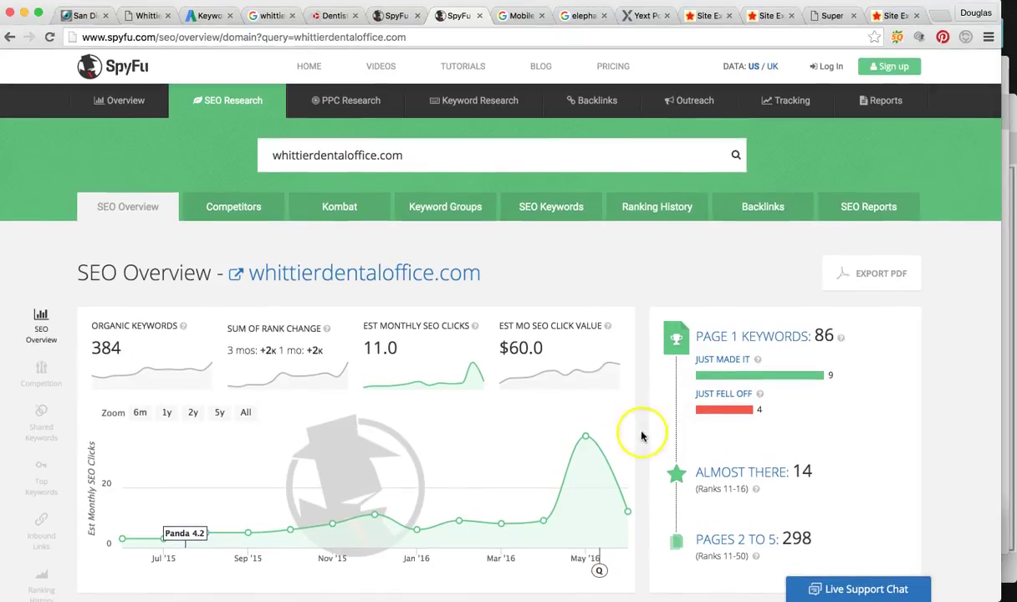
Return to the Keyword Planner results for "dentist" in Whittier and inspect the monthly search volumes across 2015
left_click(205, 15)
left_click(321, 334)
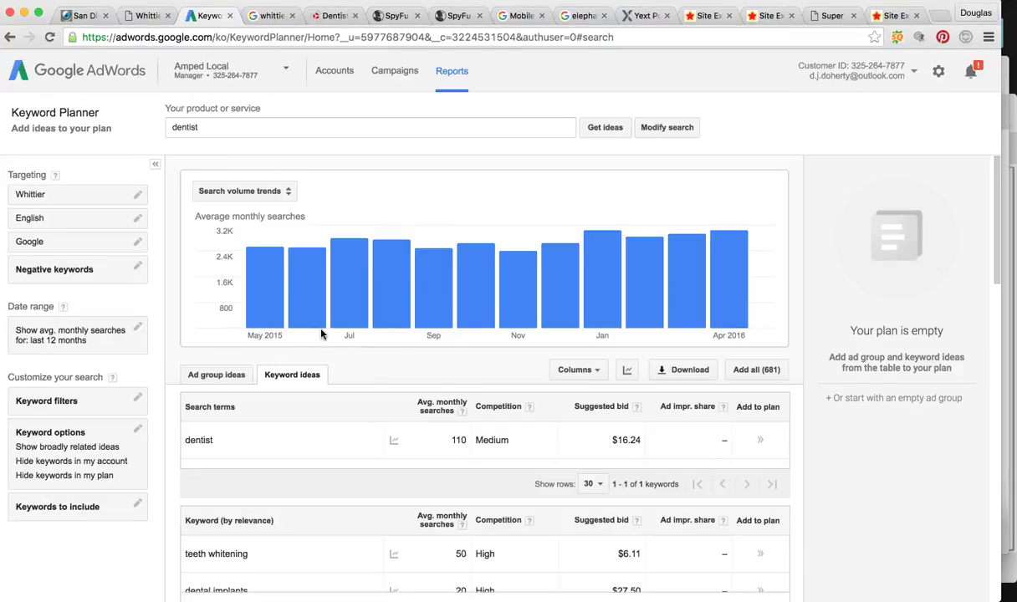
scroll(323, 334, "down", 2)
scroll(323, 333, "up", 2)
left_click(251, 326)
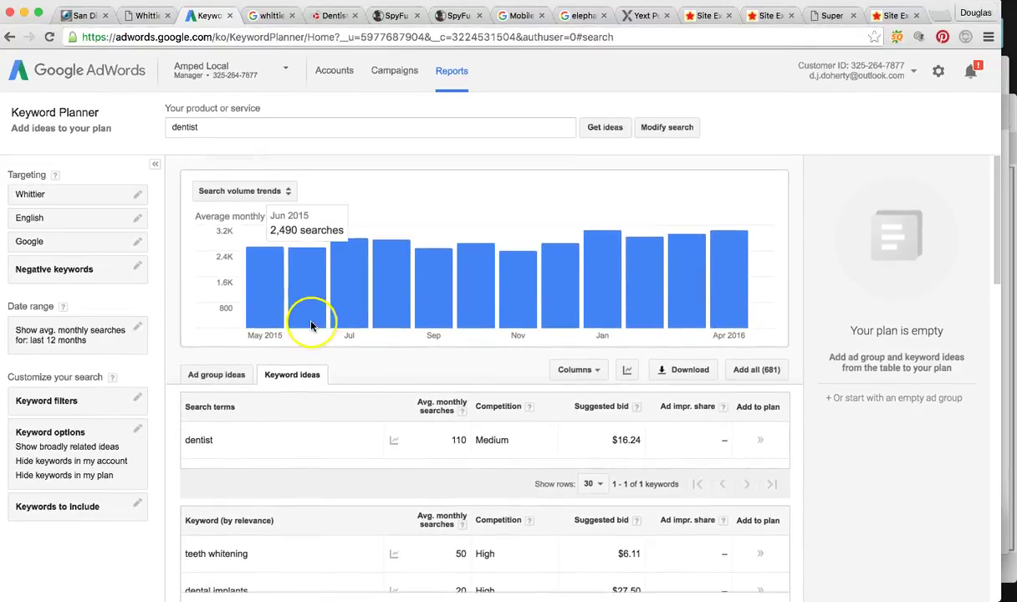
left_click(511, 311)
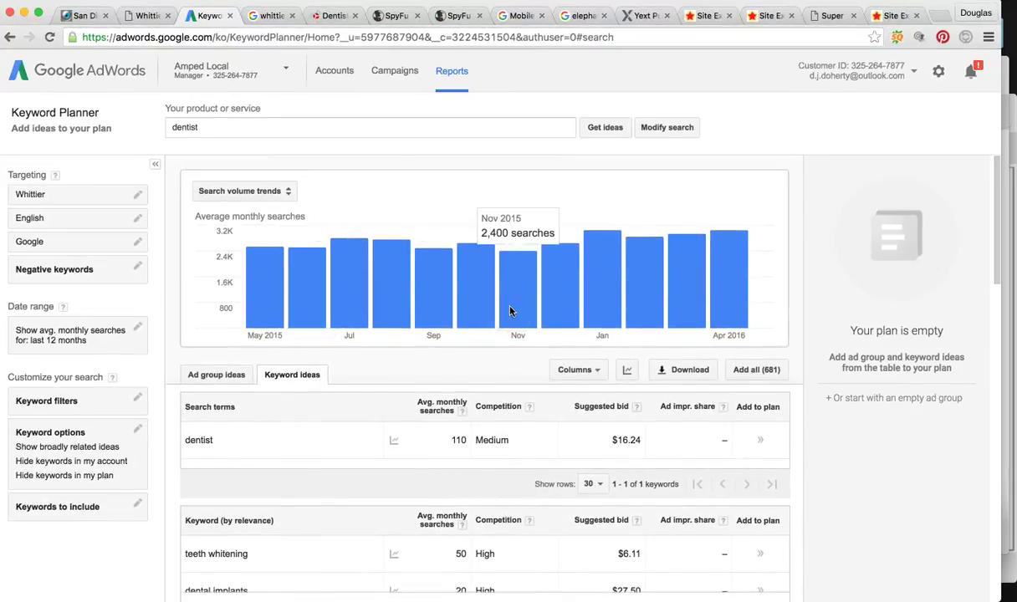
Review related keyword ideas such as veneers, braces and "dentist near me", and return to the search volume chart
scroll(511, 311, "down", 5)
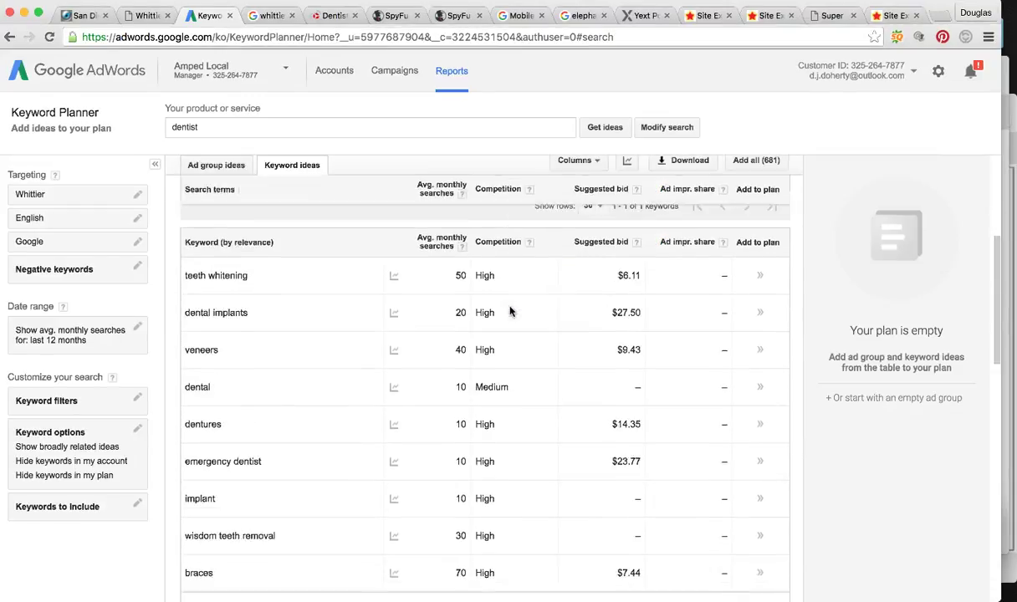
left_click(430, 253)
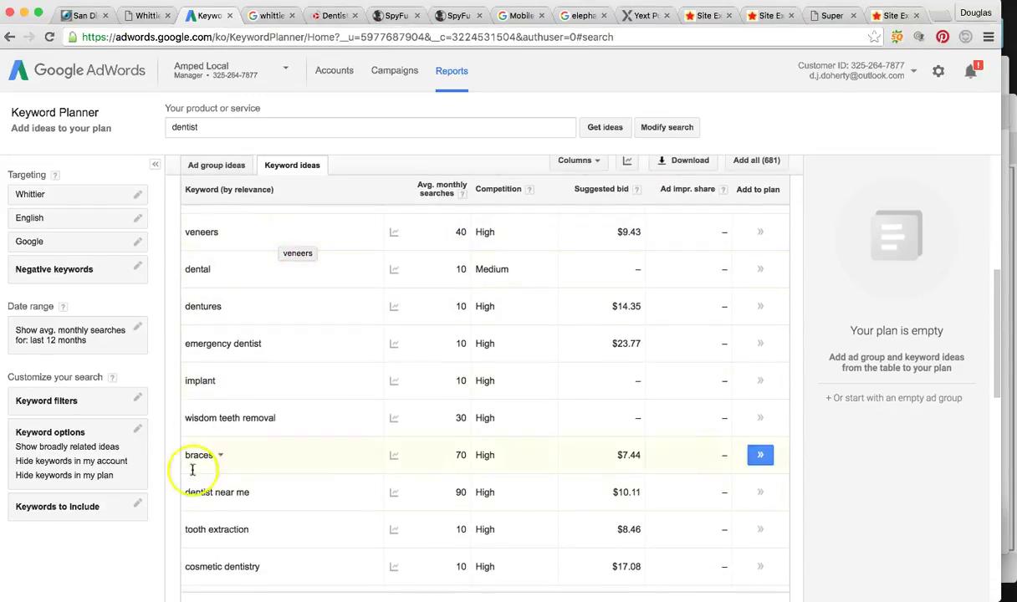
scroll(447, 377, "up", 5)
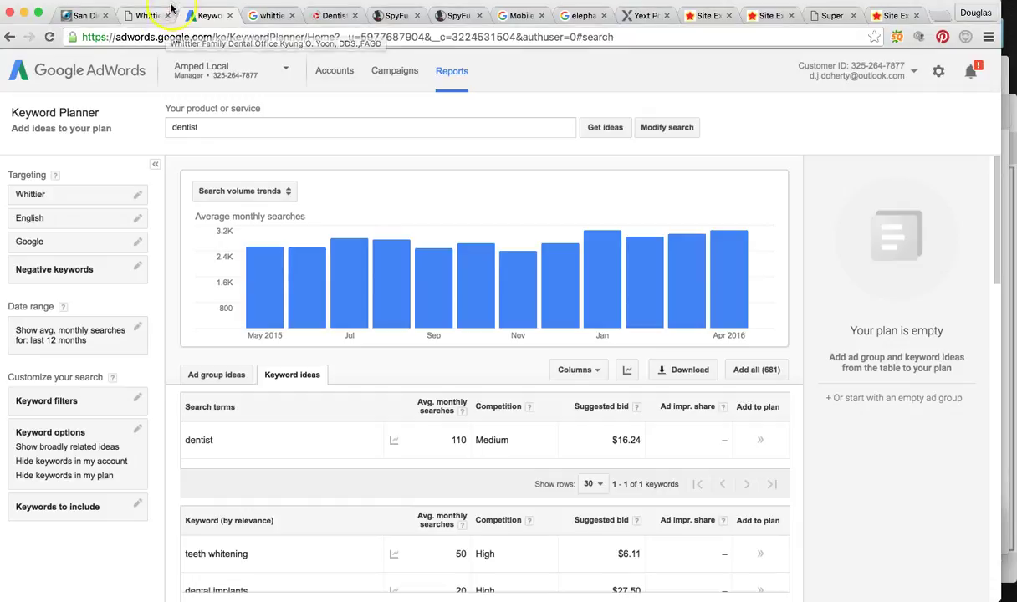
Open the whittierfamilydental.com home page and review it from the banner down to the office details and footer
left_click(147, 17)
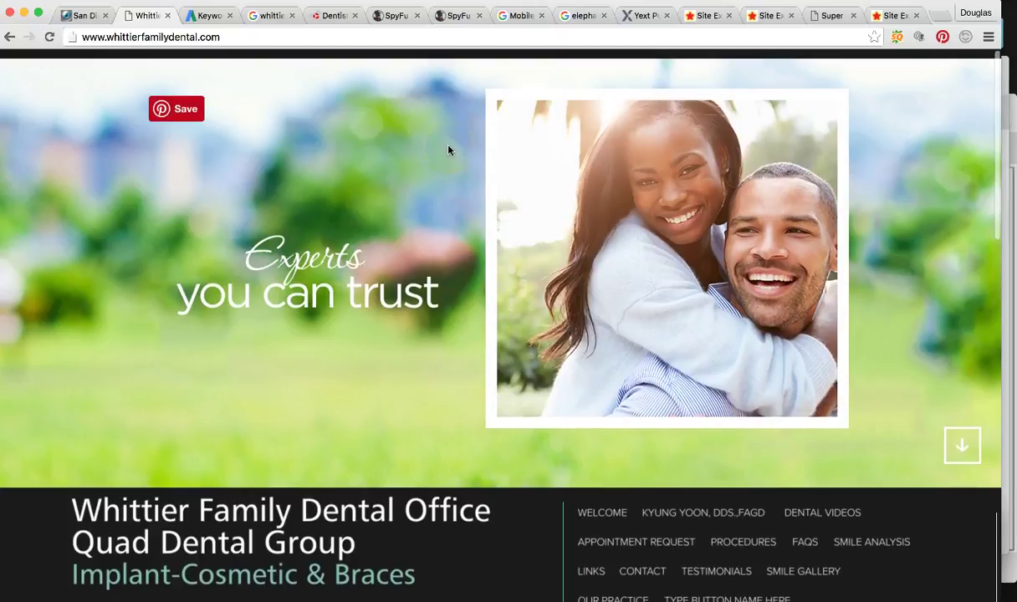
scroll(448, 150, "down", 2)
scroll(448, 150, "down", 2)
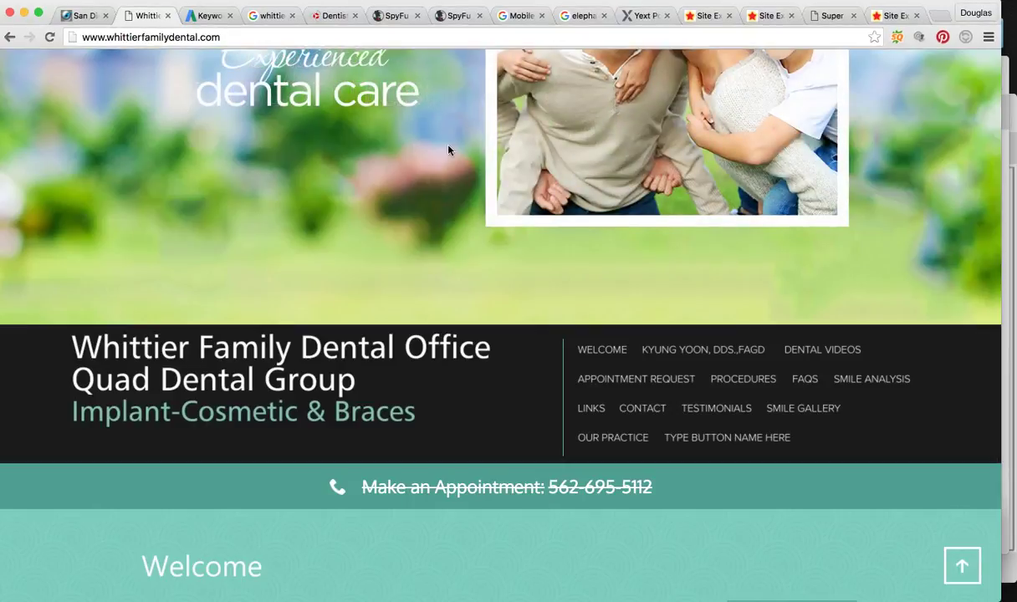
scroll(448, 149, "down", 10)
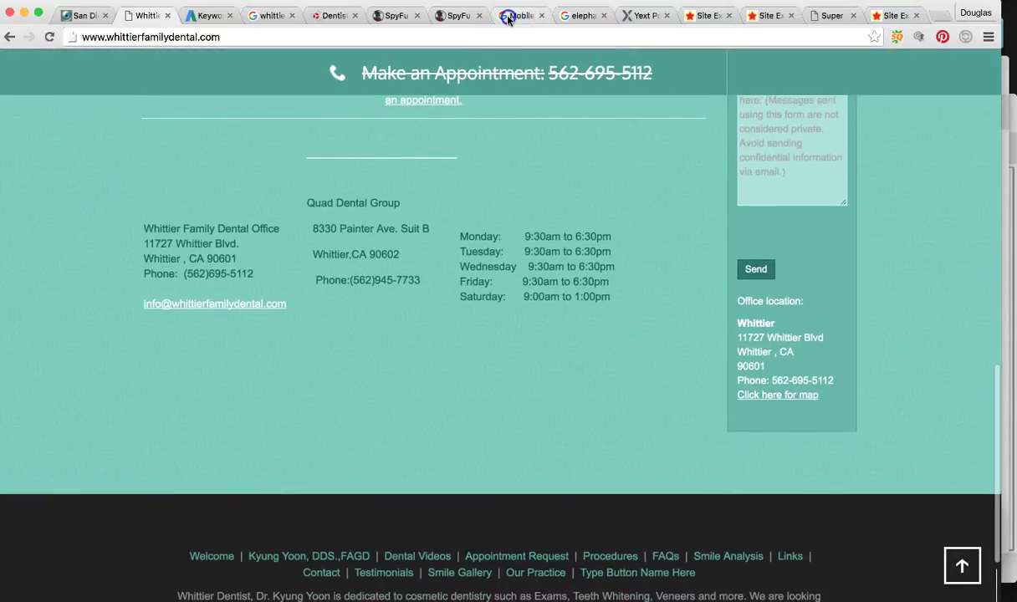
Review Google's Mobile-Friendly Test results for whittierfamilydental.com, including the listed page issues and the phone preview
left_click(514, 15)
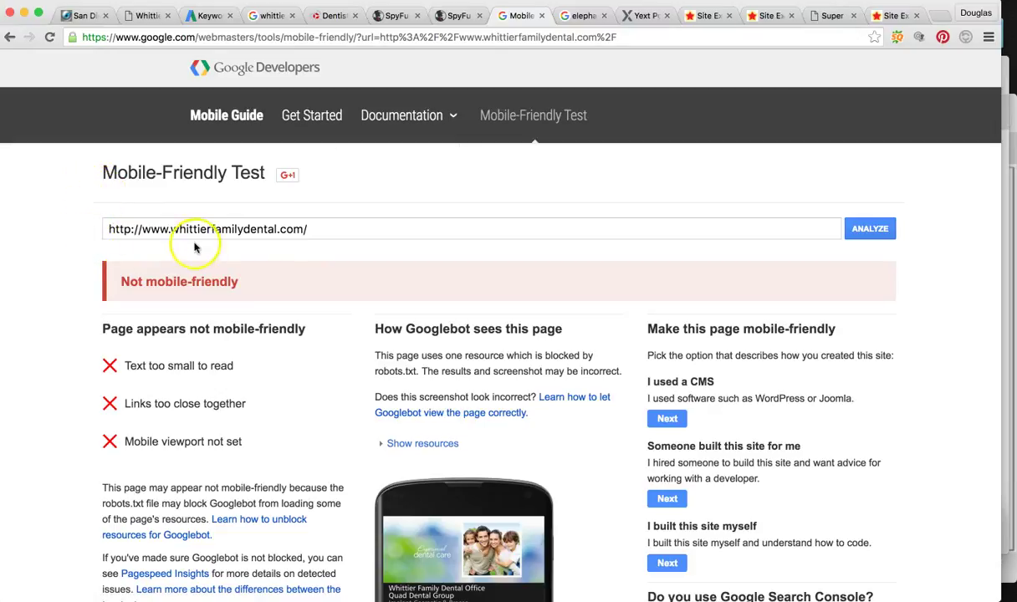
scroll(244, 258, "down", 2)
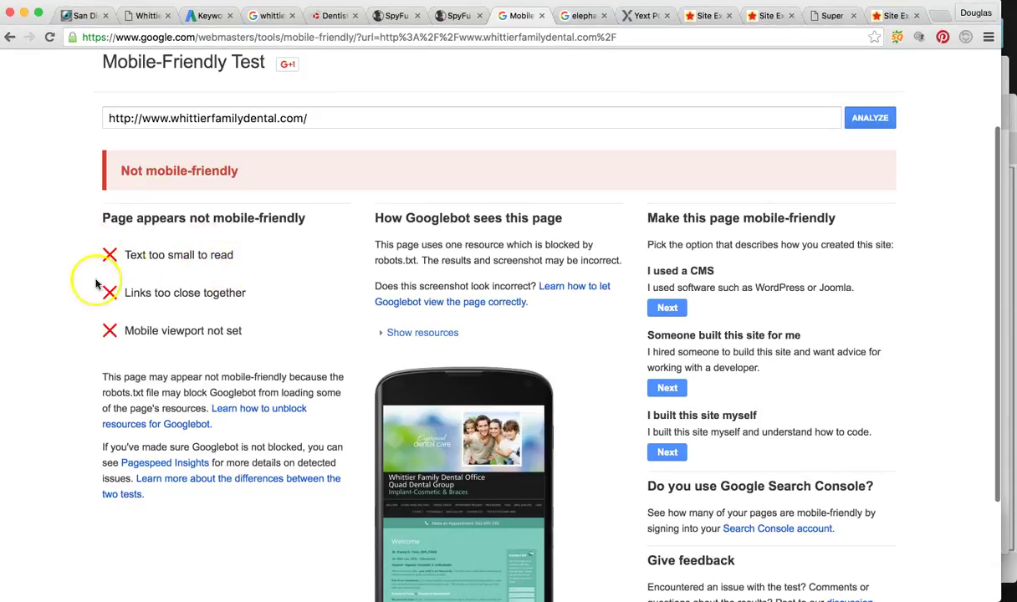
scroll(251, 314, "down", 1)
scroll(616, 439, "down", 3)
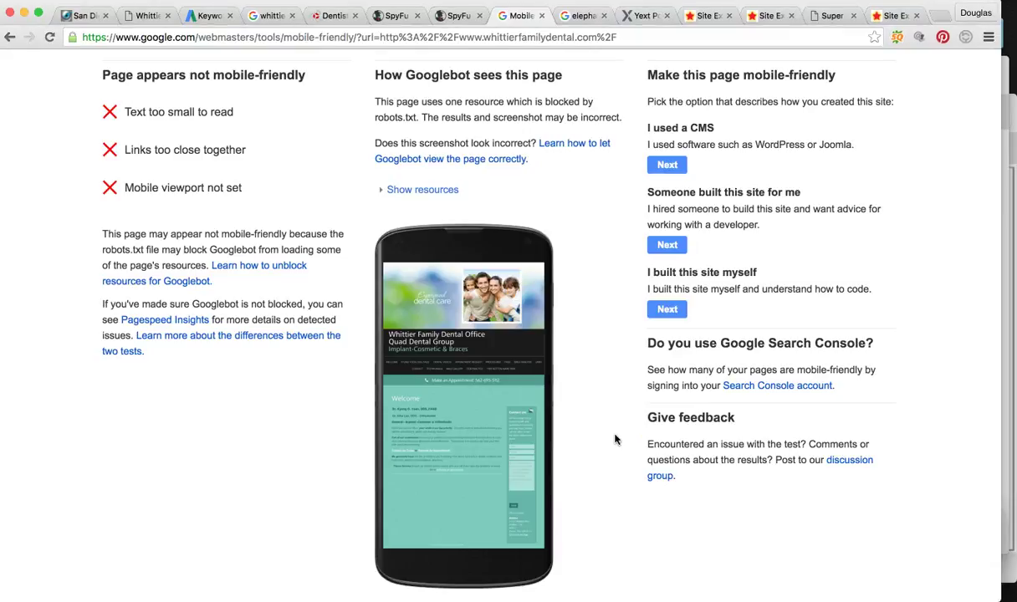
scroll(614, 439, "up", 5)
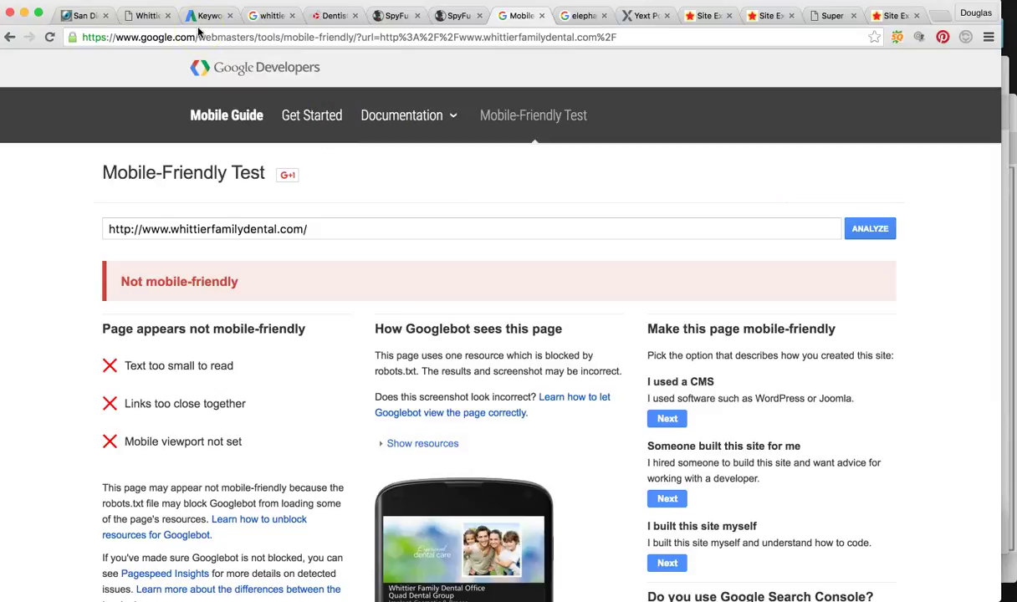
Return to the whittierfamilydental.com home page and view the rotating banner images above the practice name
left_click(144, 15)
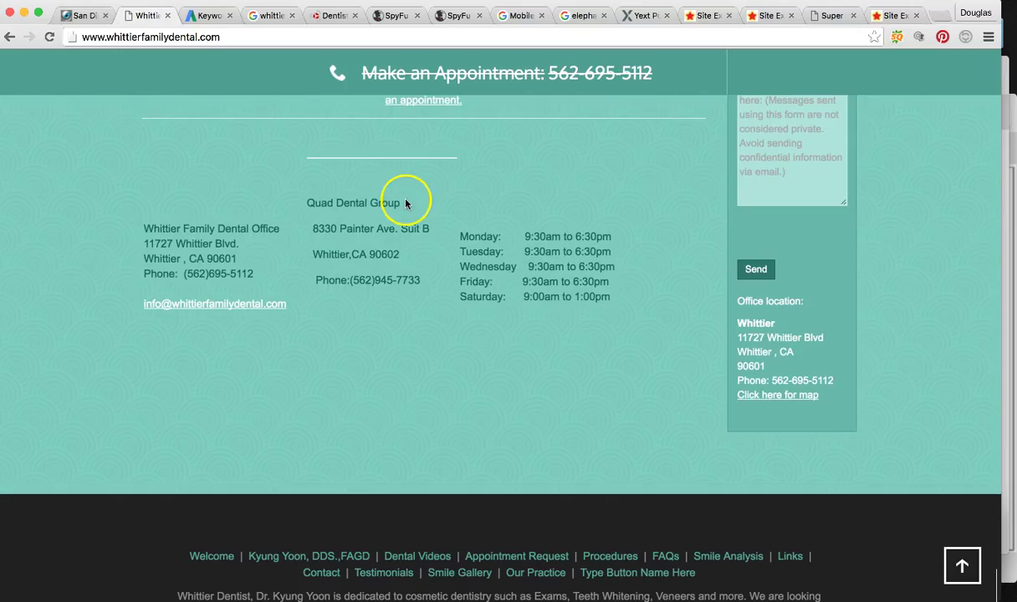
scroll(405, 204, "up", 10)
key("super+equal")
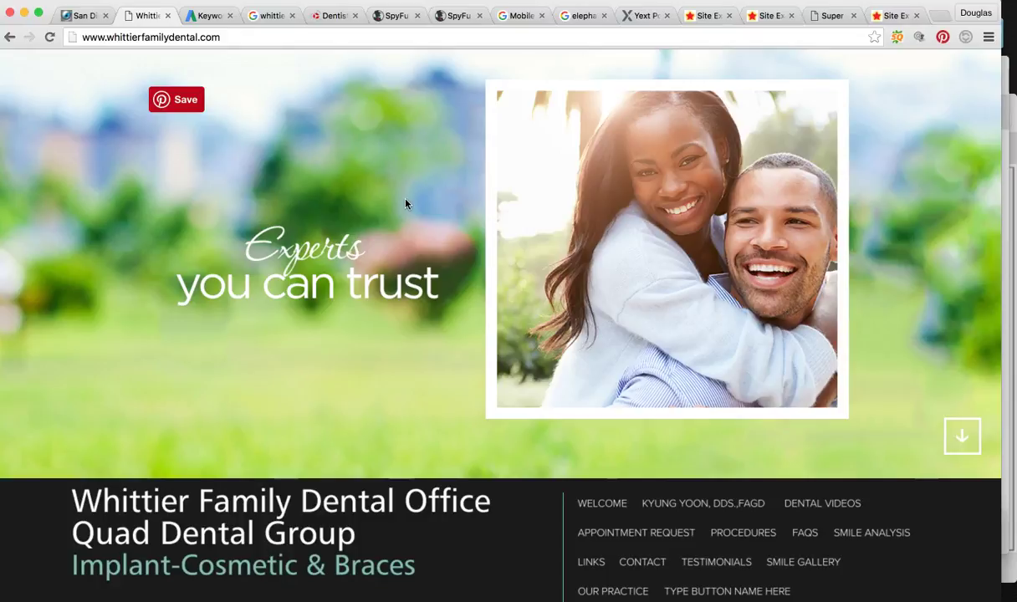
left_click(398, 222)
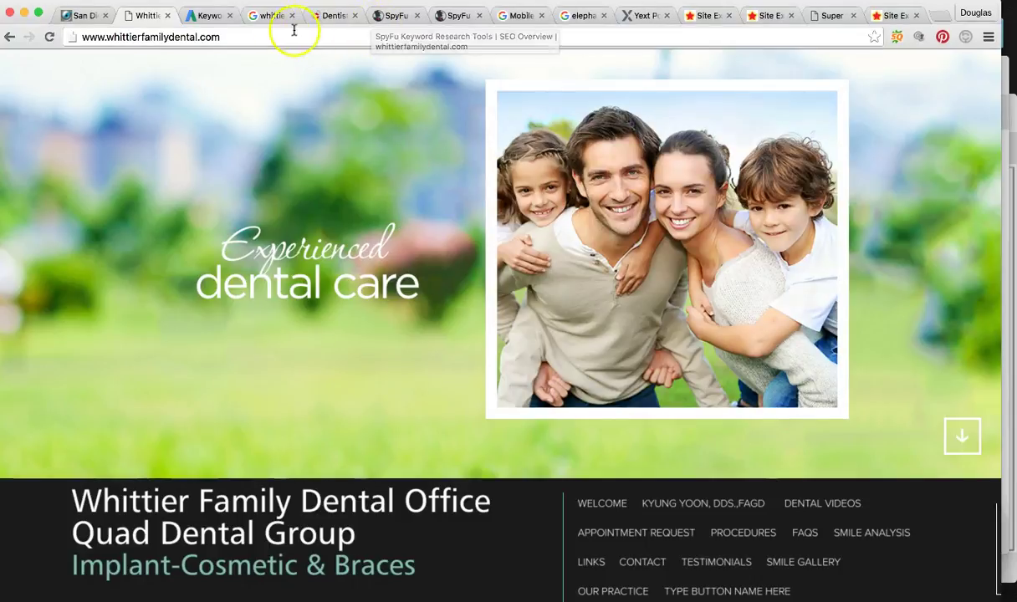
left_click(398, 44)
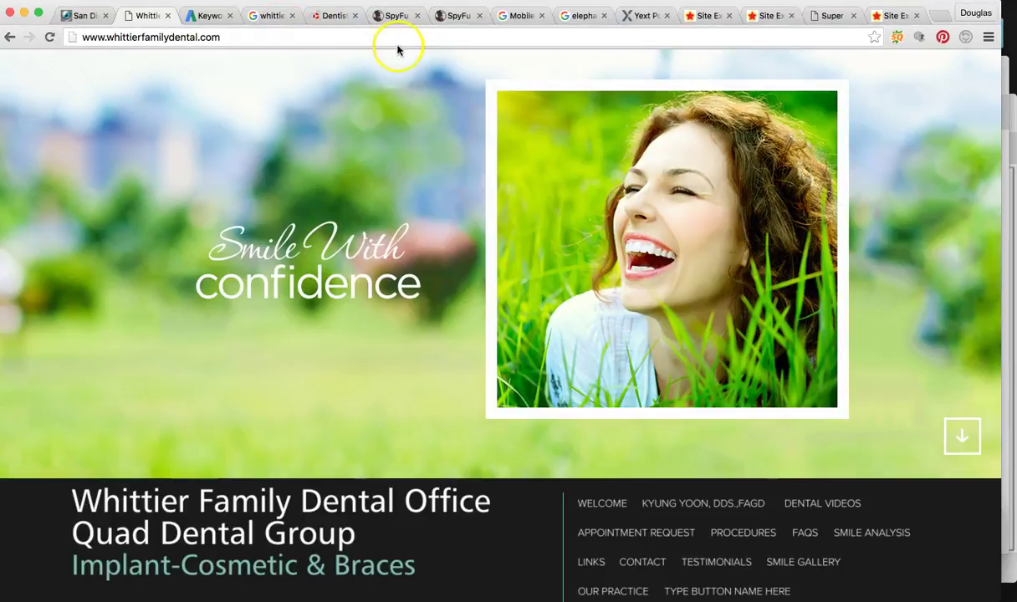
left_click(422, 86)
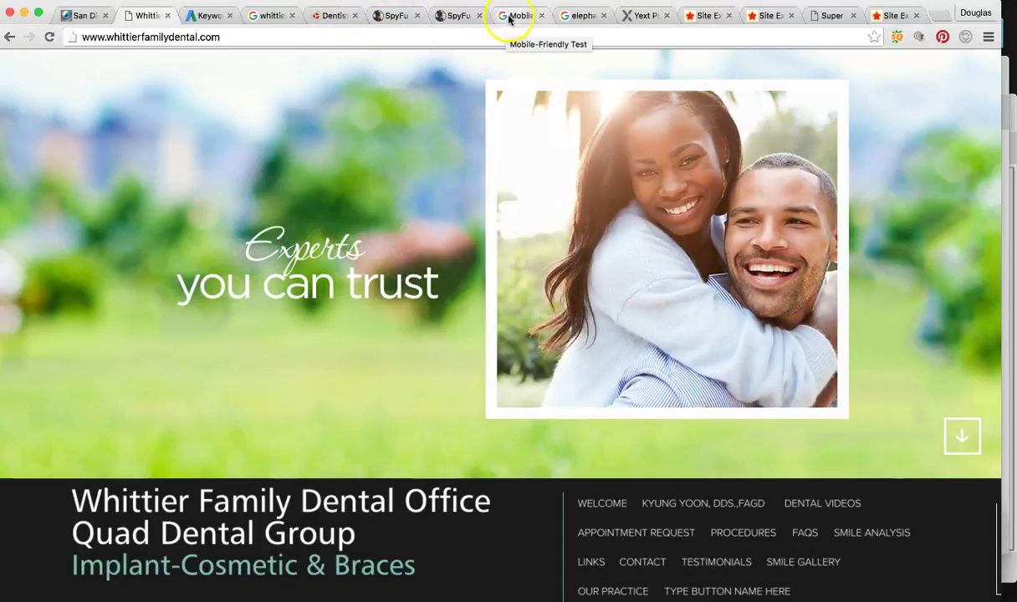
Read the home page's Welcome section, checking the text from the practice header down to the office addresses and hours
scroll(243, 97, "down", 3)
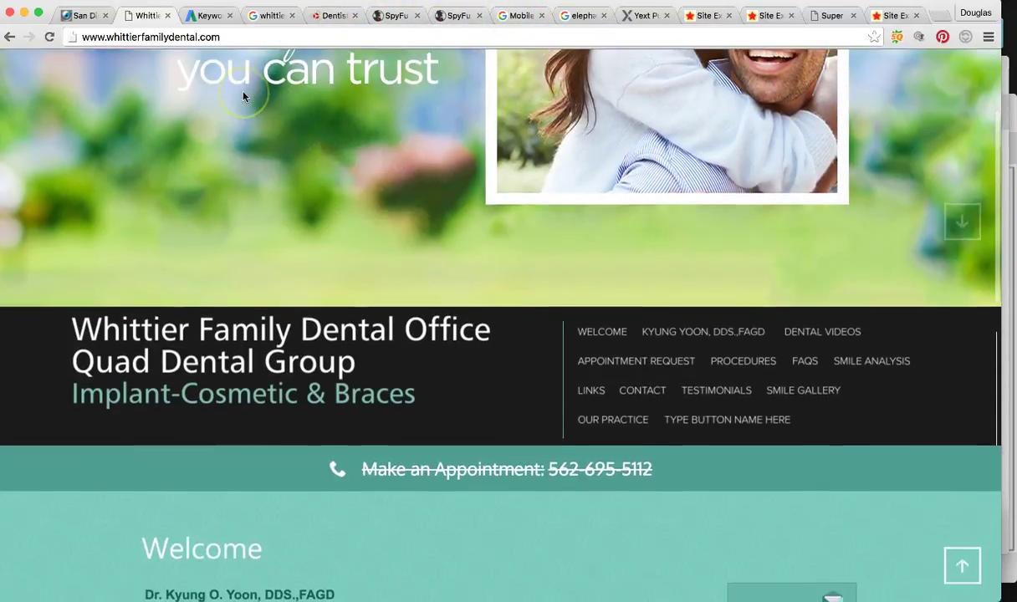
scroll(243, 97, "down", 2)
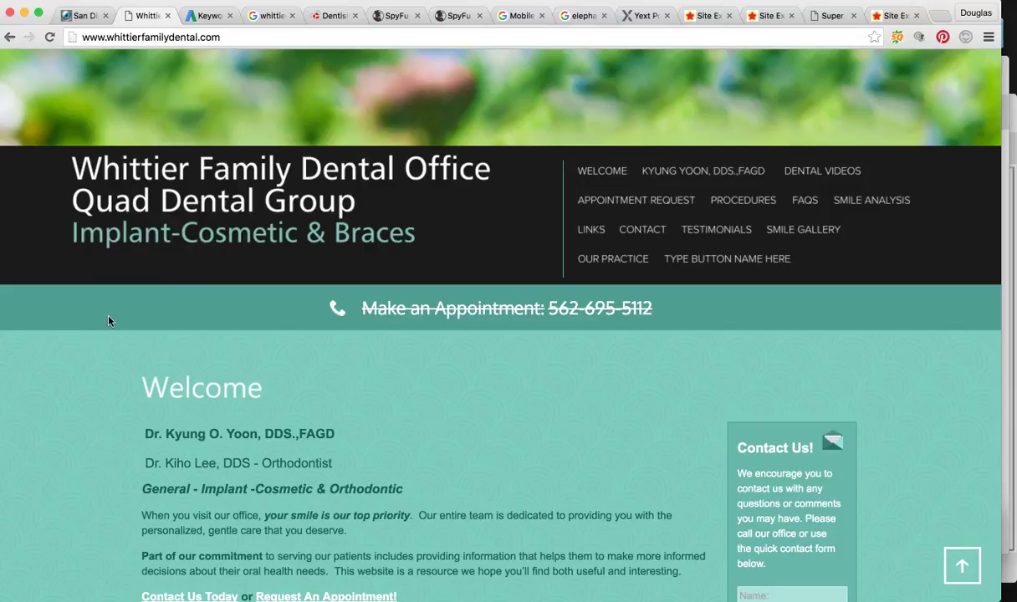
scroll(108, 321, "down", 2)
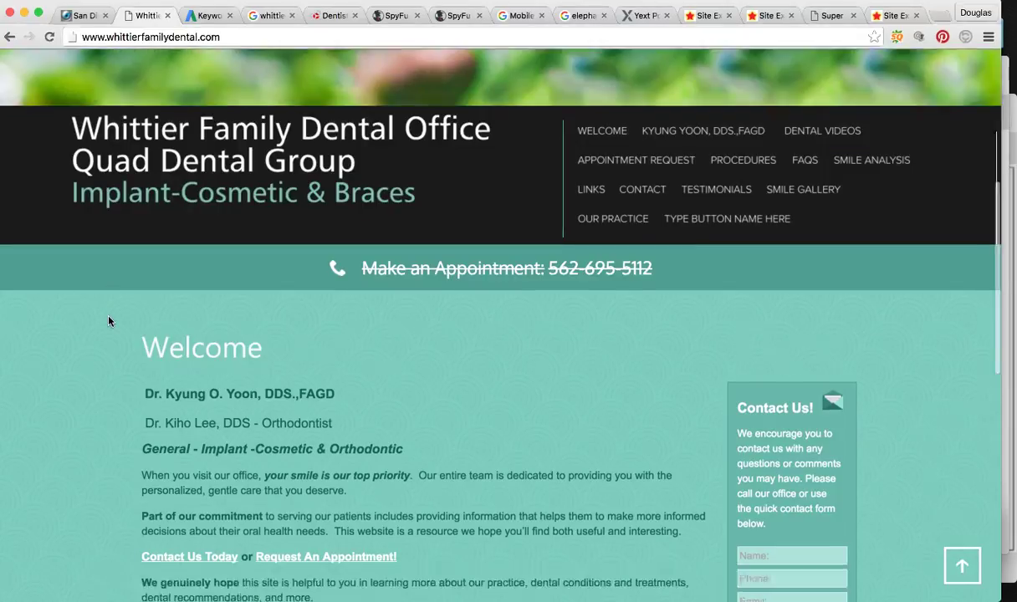
scroll(108, 321, "down", 1)
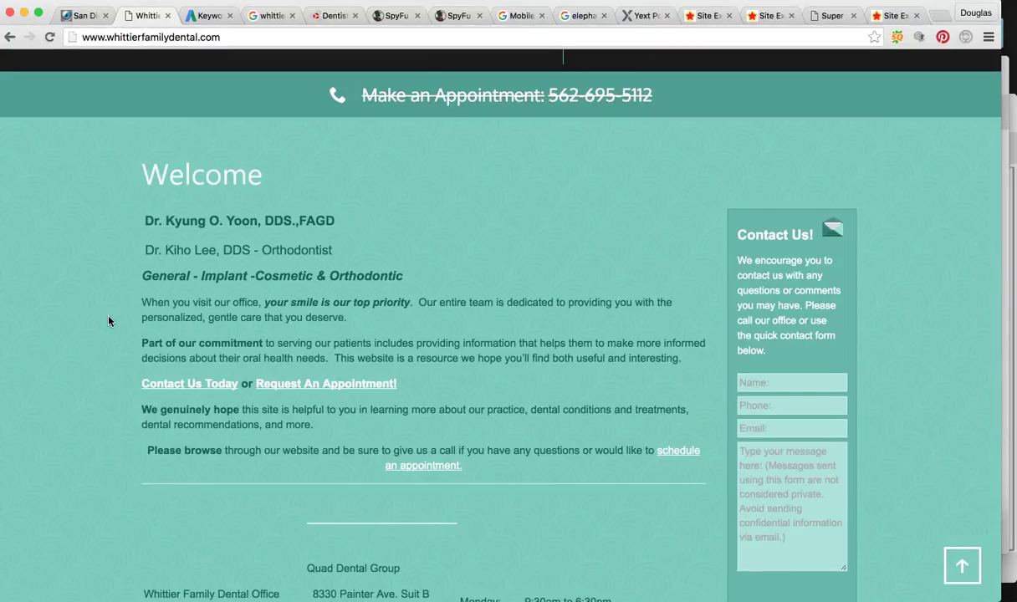
scroll(108, 321, "down", 2)
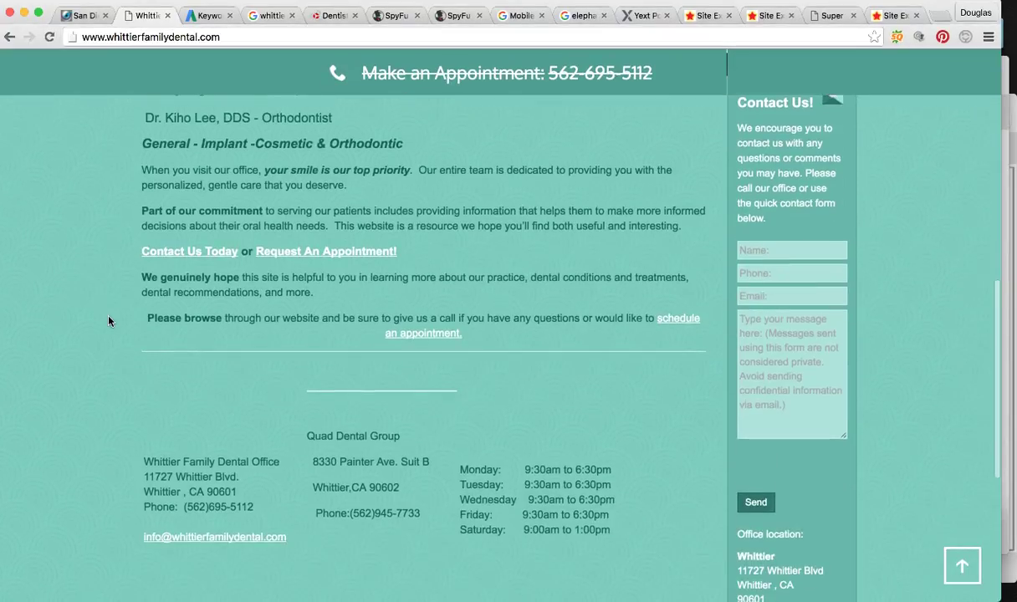
scroll(108, 321, "up", 3)
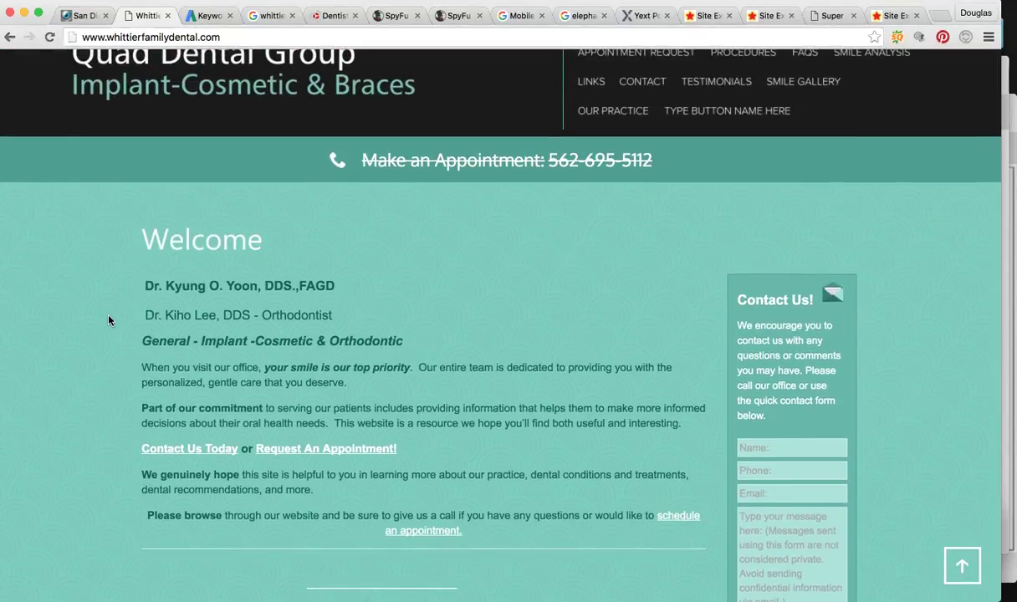
scroll(108, 321, "up", 1)
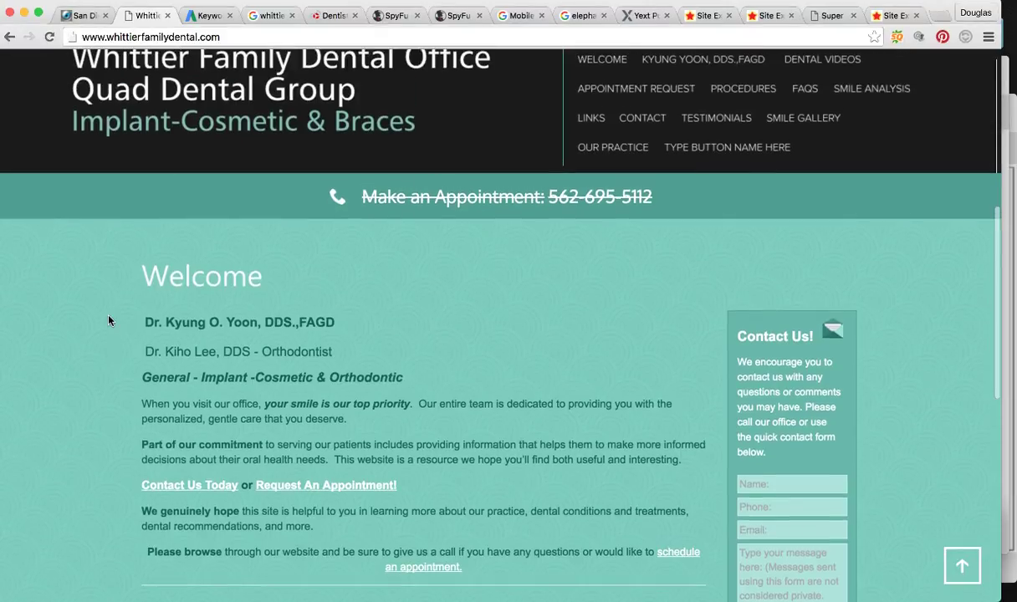
Check the Keyword Planner ideas for "dentist" in Whittier, covering service terms such as implants, braces and cosmetic dentistry
left_click(204, 15)
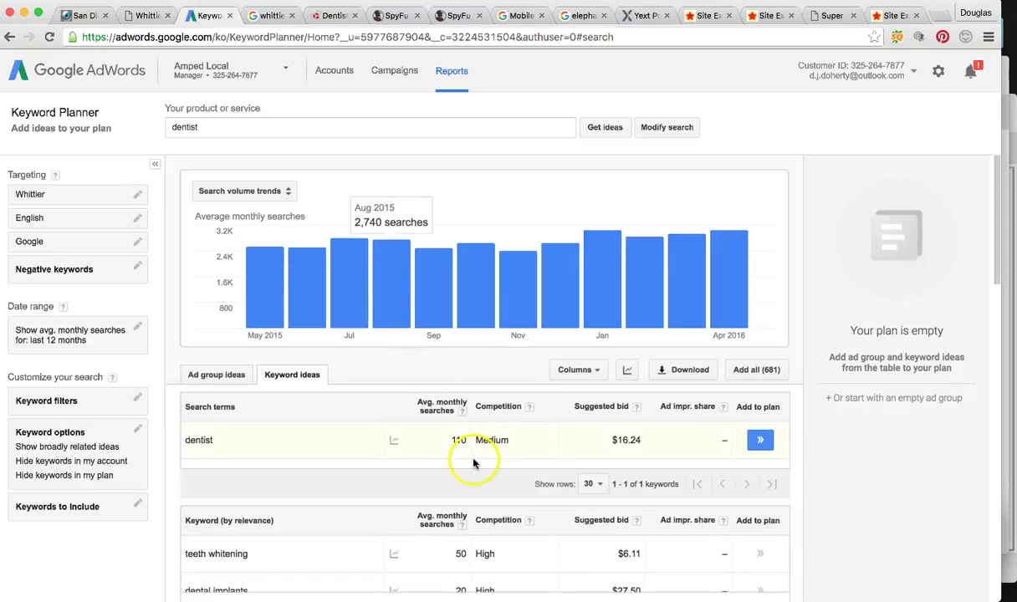
scroll(473, 461, "down", 5)
scroll(475, 461, "down", 4)
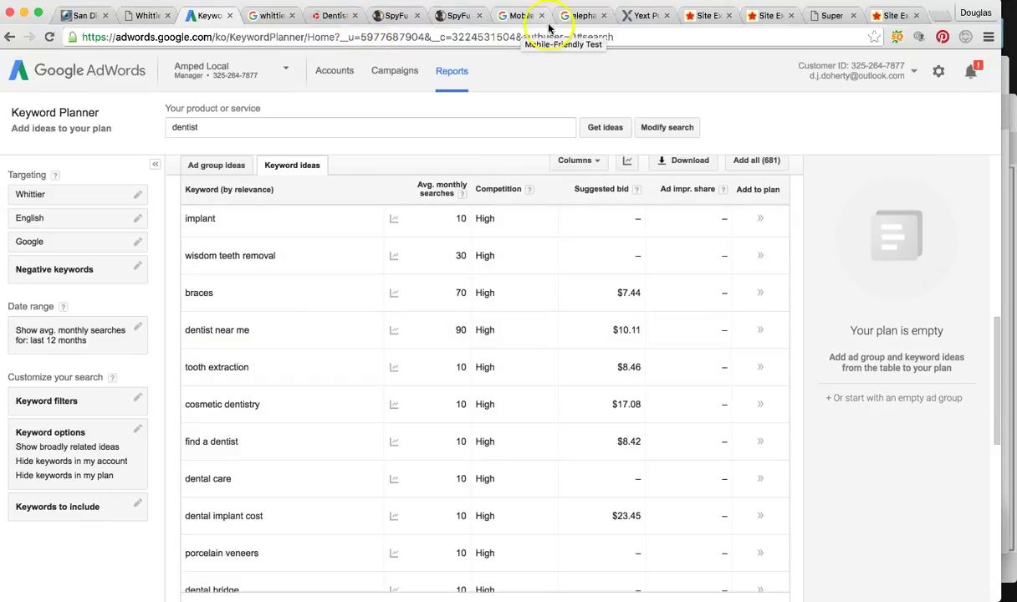
Go back to the dental office's home page and compare its full content with those keyword ideas, down to the footer links
left_click(130, 15)
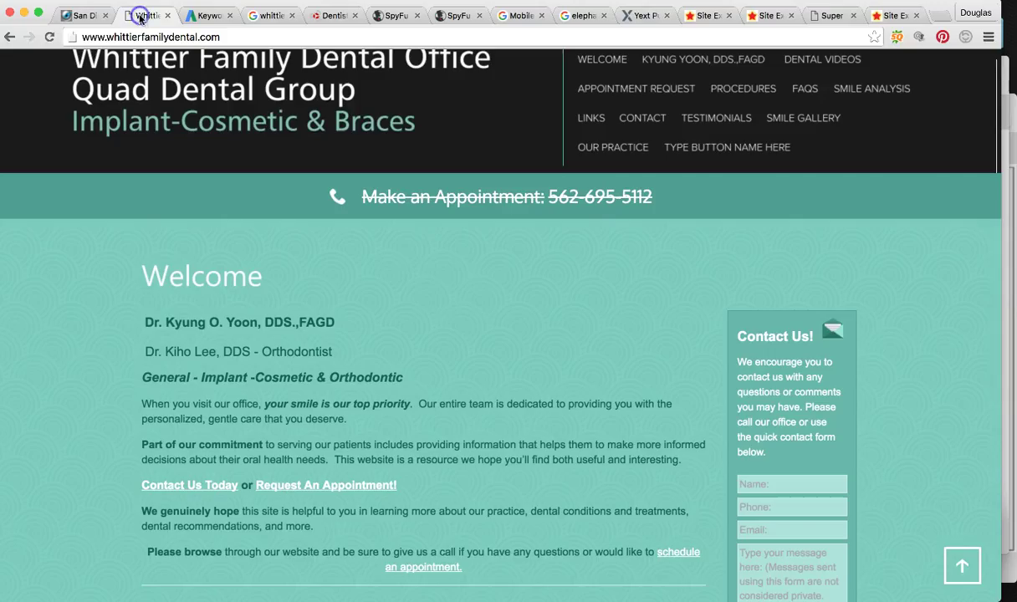
scroll(458, 303, "down", 3)
scroll(459, 305, "up", 5)
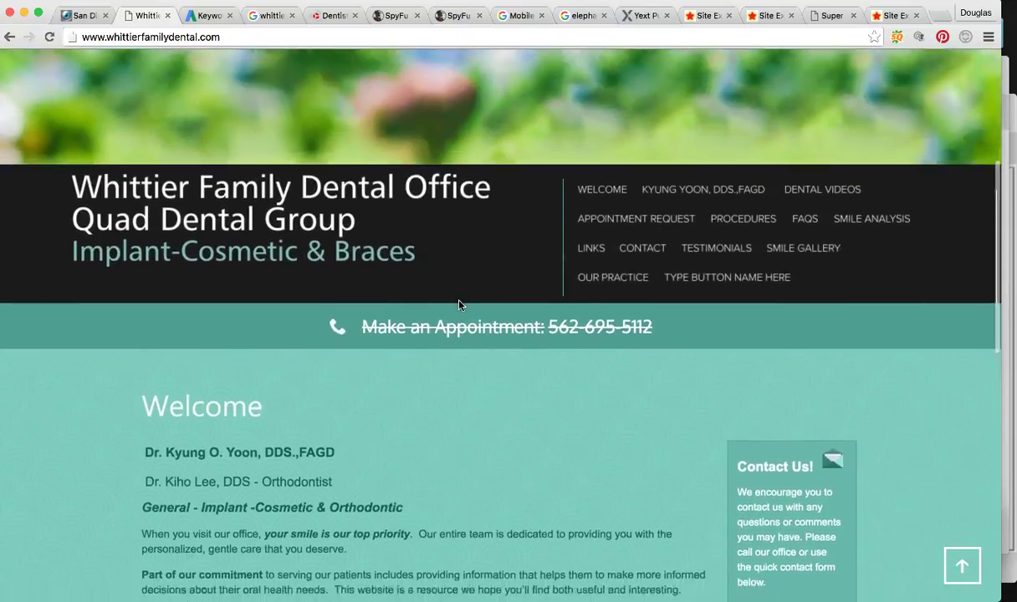
scroll(458, 305, "down", 3)
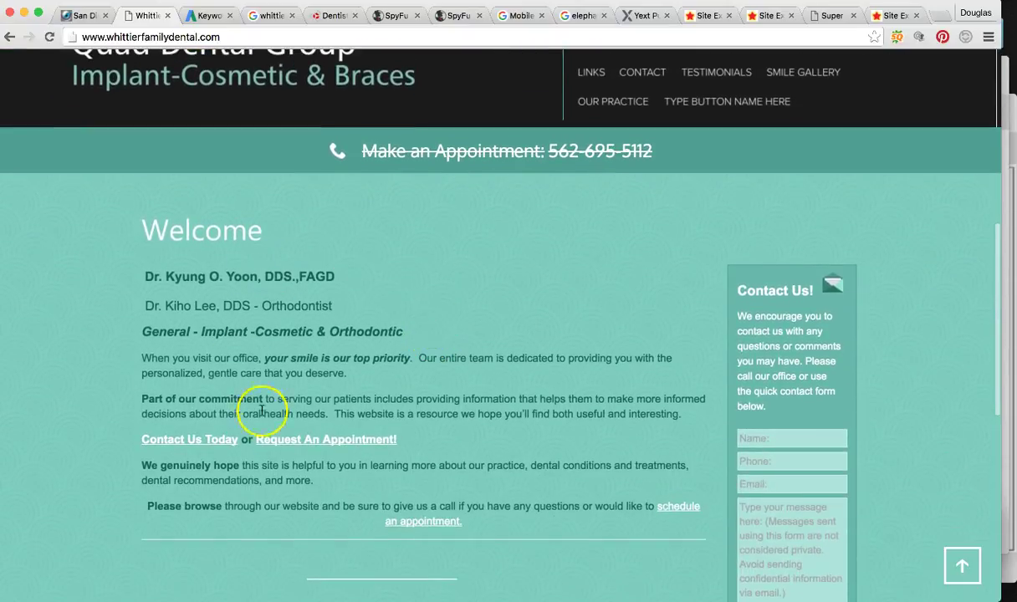
scroll(352, 465, "down", 7)
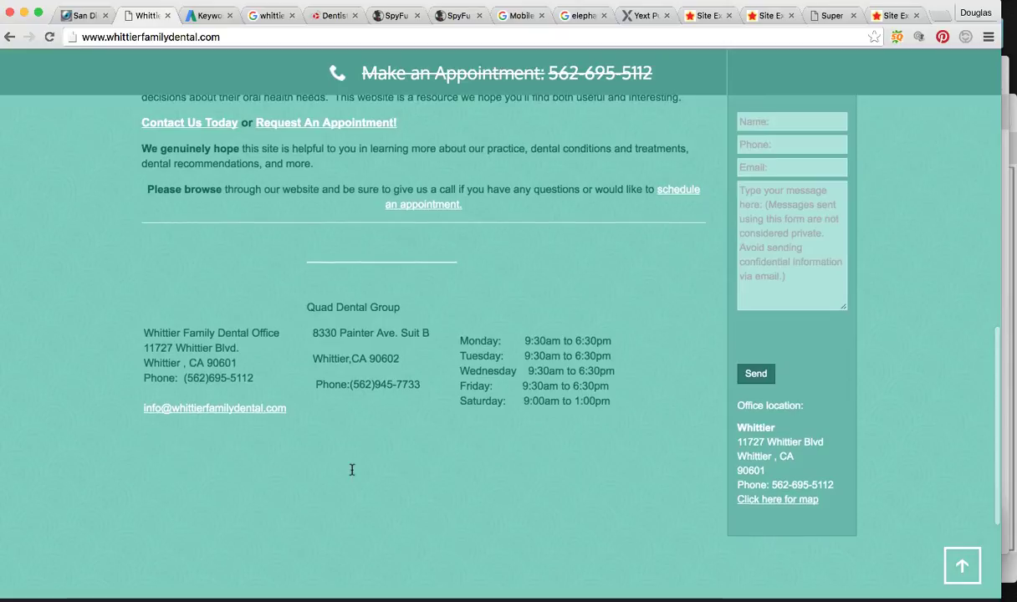
scroll(352, 470, "down", 5)
scroll(352, 470, "up", 3)
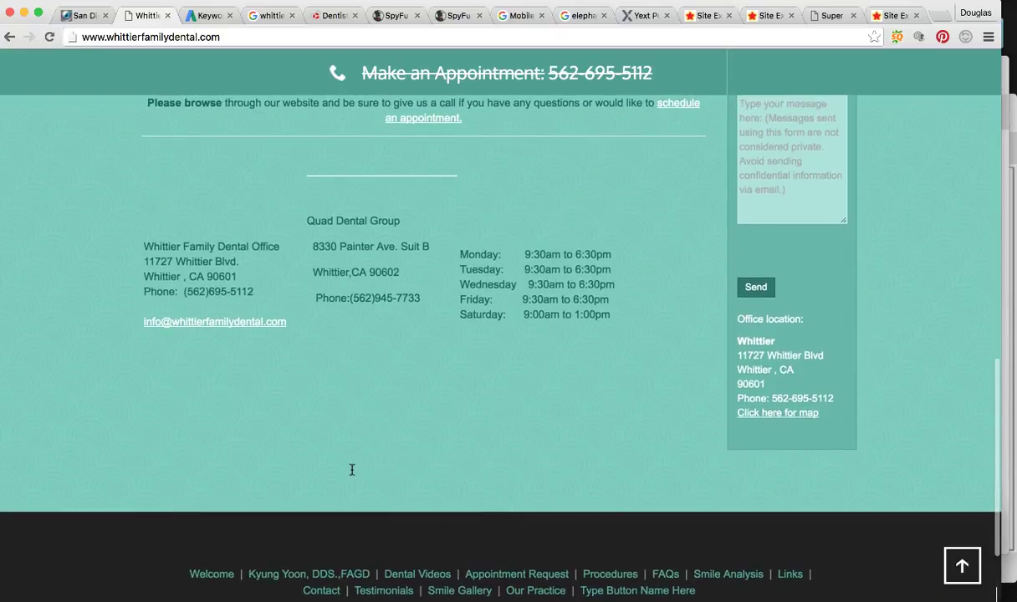
scroll(357, 393, "up", 20)
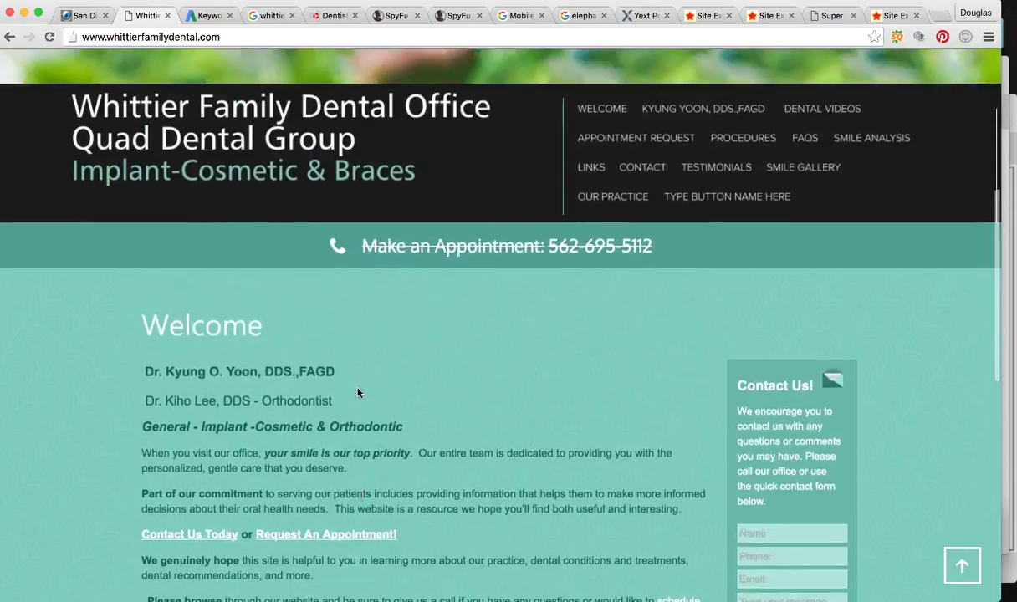
Examine the home page's navigation links, Welcome text and contact form again for the depth of its on-page content
scroll(357, 393, "down", 2)
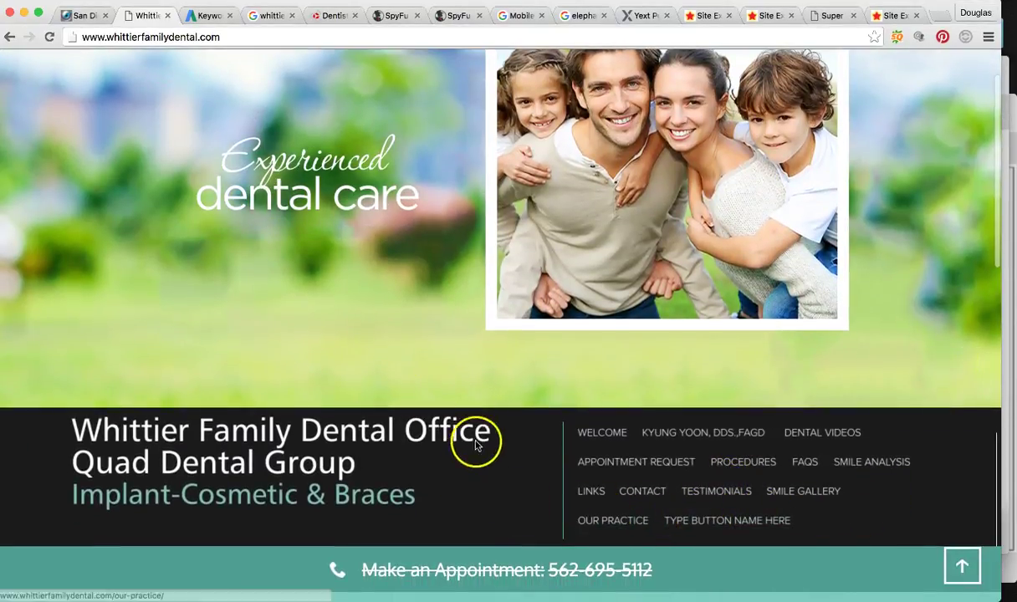
scroll(480, 443, "down", 1)
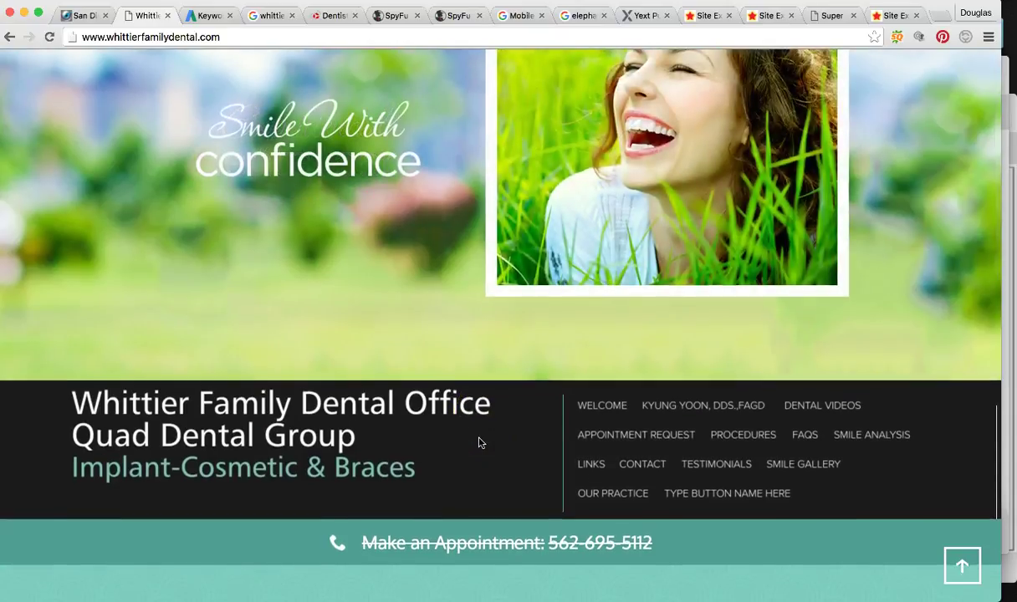
scroll(479, 442, "down", 5)
scroll(480, 443, "down", 7)
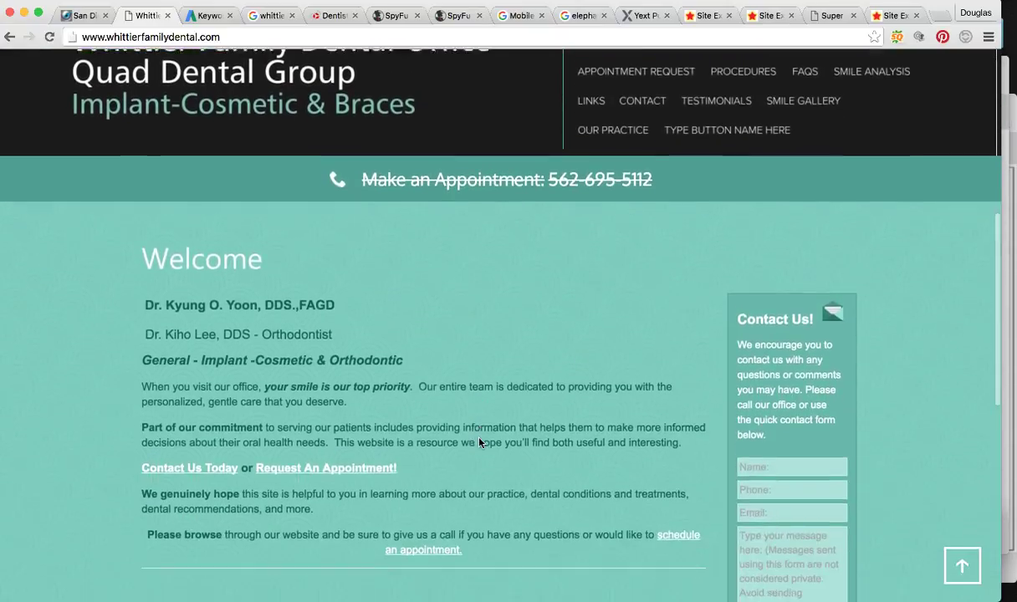
scroll(479, 442, "down", 1)
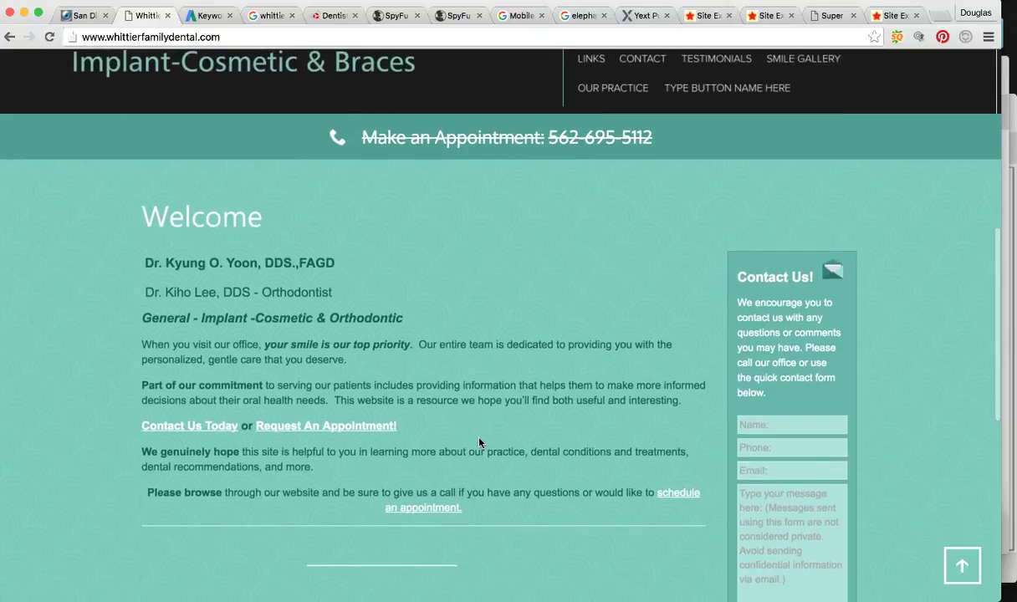
scroll(479, 442, "down", 5)
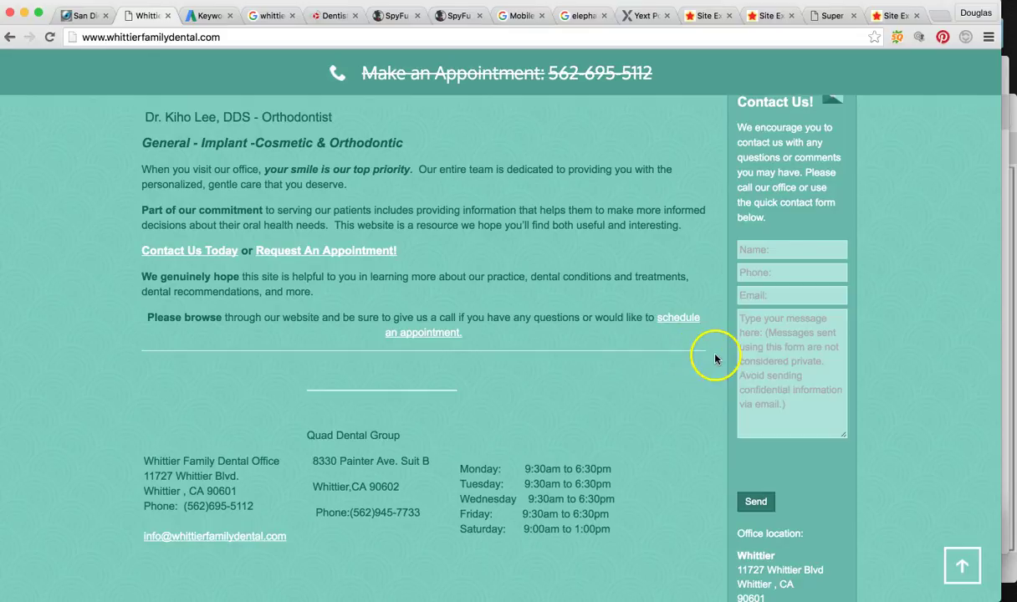
scroll(711, 362, "up", 5)
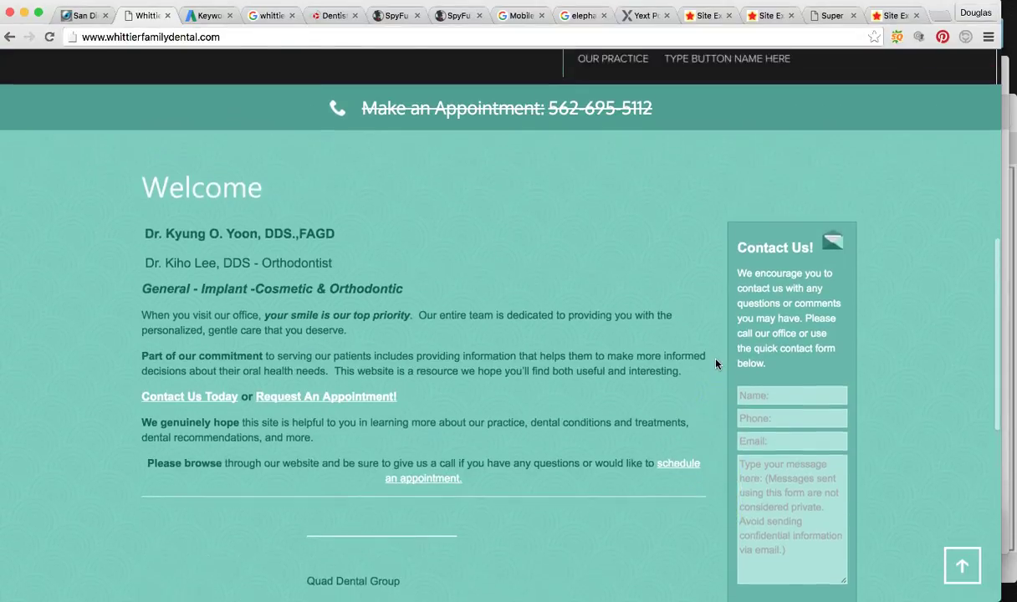
scroll(716, 364, "up", 1)
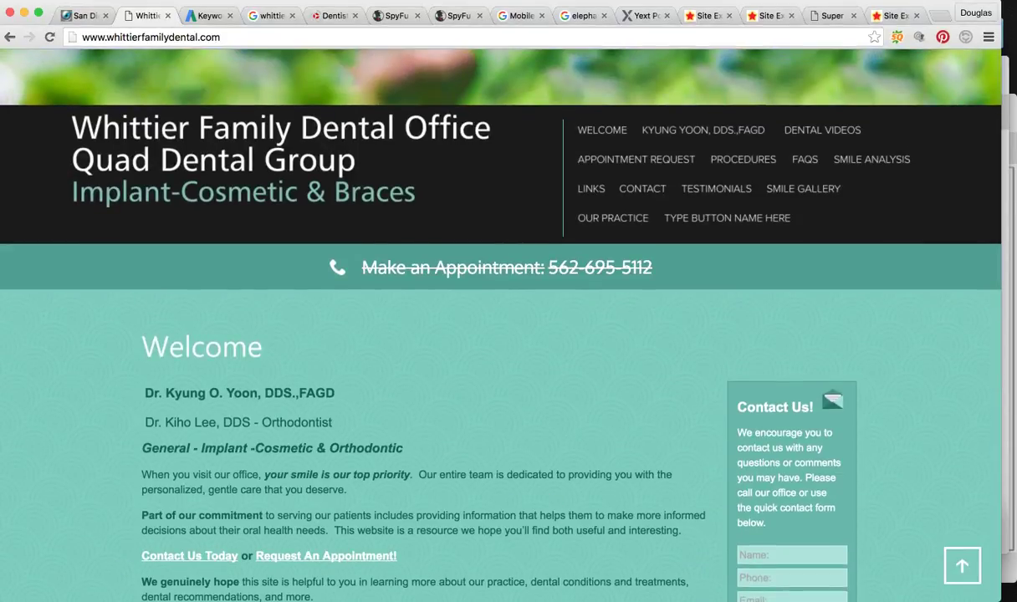
scroll(38, 534, "down", 1)
scroll(39, 533, "down", 5)
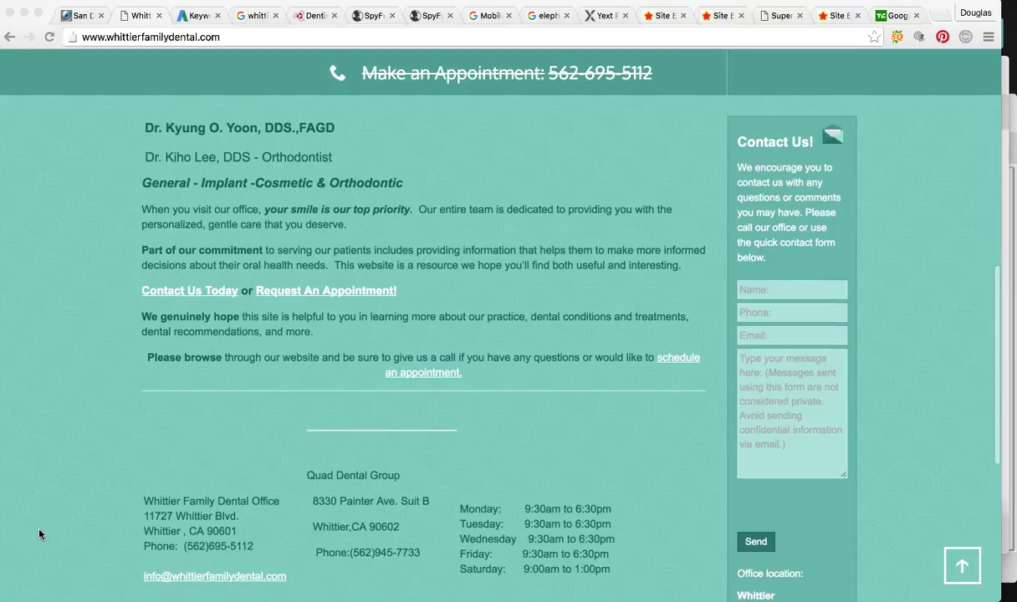
scroll(38, 534, "up", 7)
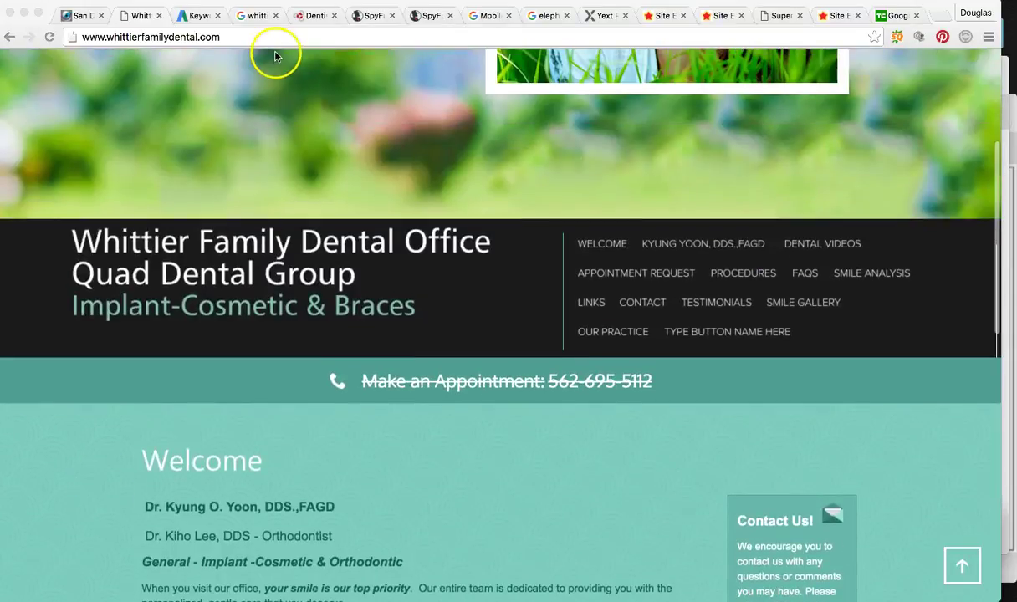
Switch to the Google results for "elephant" and open the Wikipedia article on elephants
left_click(547, 15)
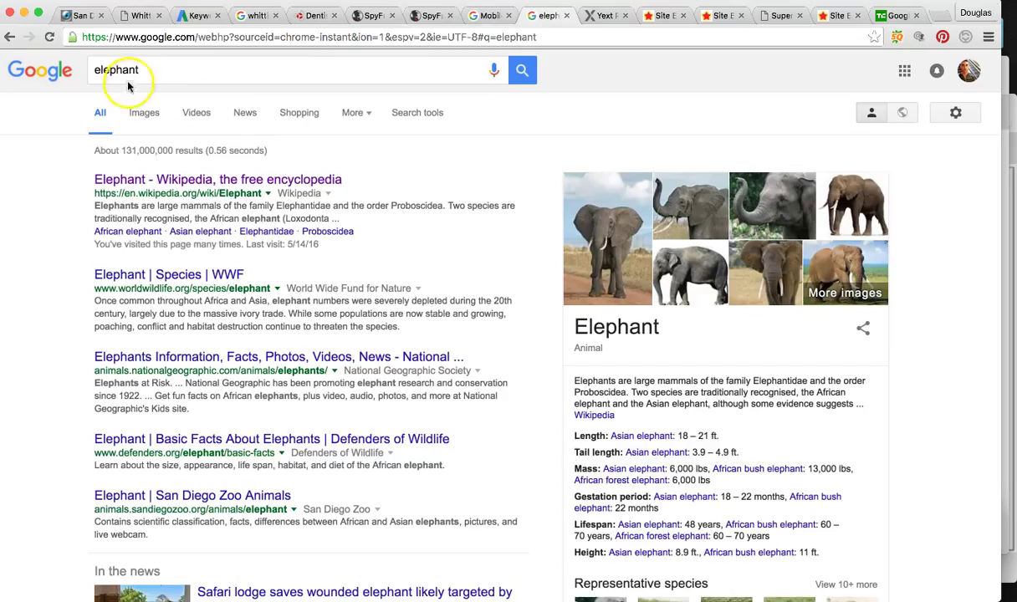
left_click(233, 181)
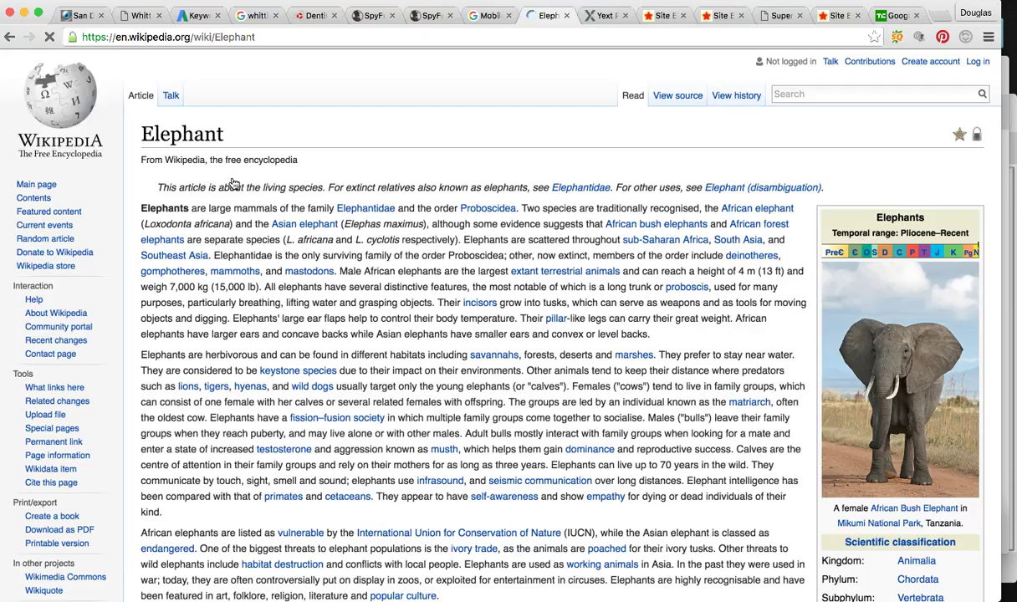
Look through Wikipedia's elephant article from its introduction and table of contents down to the references to judge its content depth
scroll(233, 184, "down", 10)
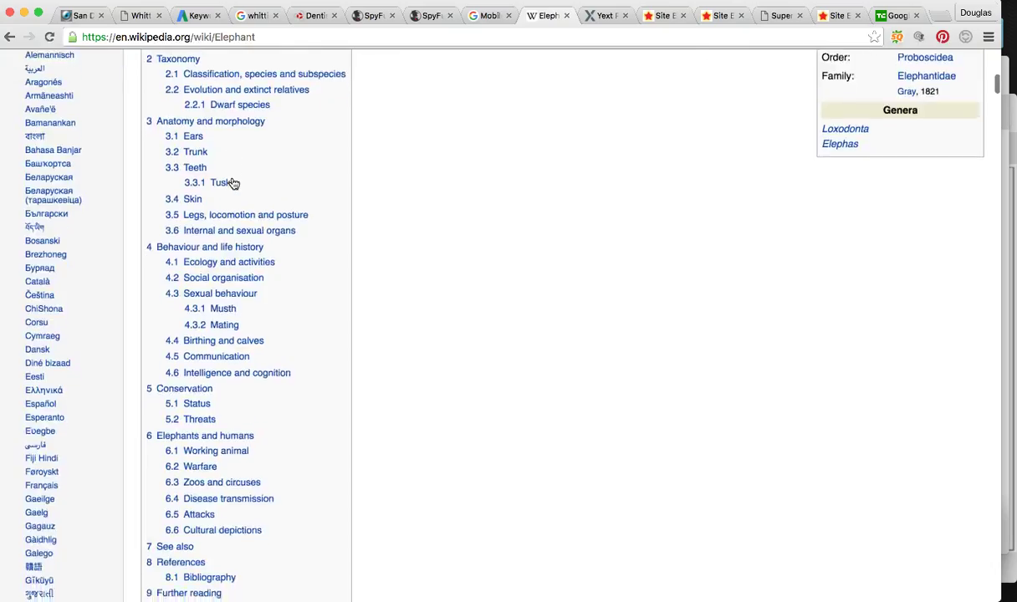
scroll(234, 184, "down", 6)
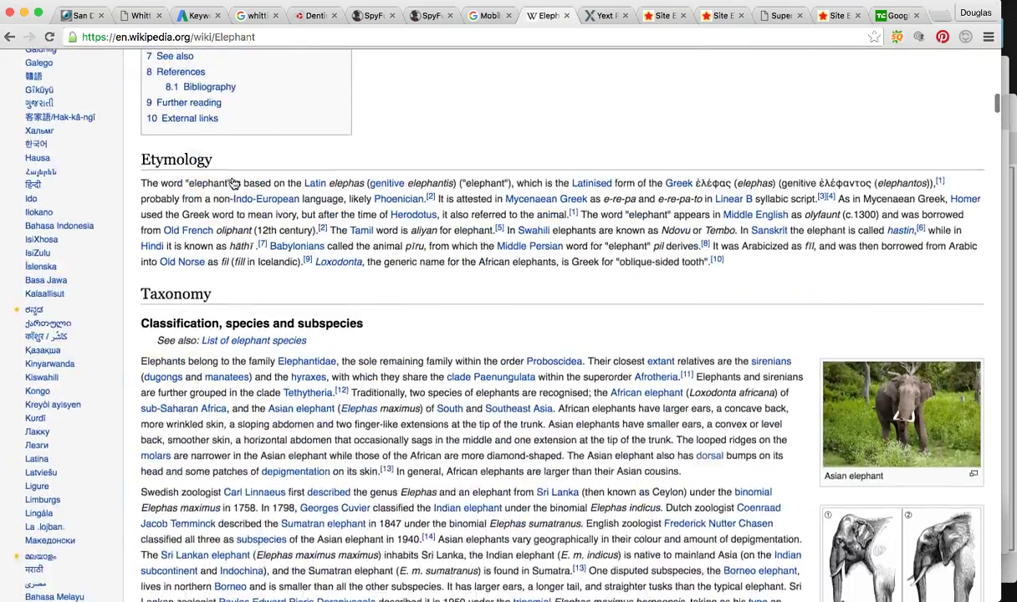
scroll(233, 182, "down", 7)
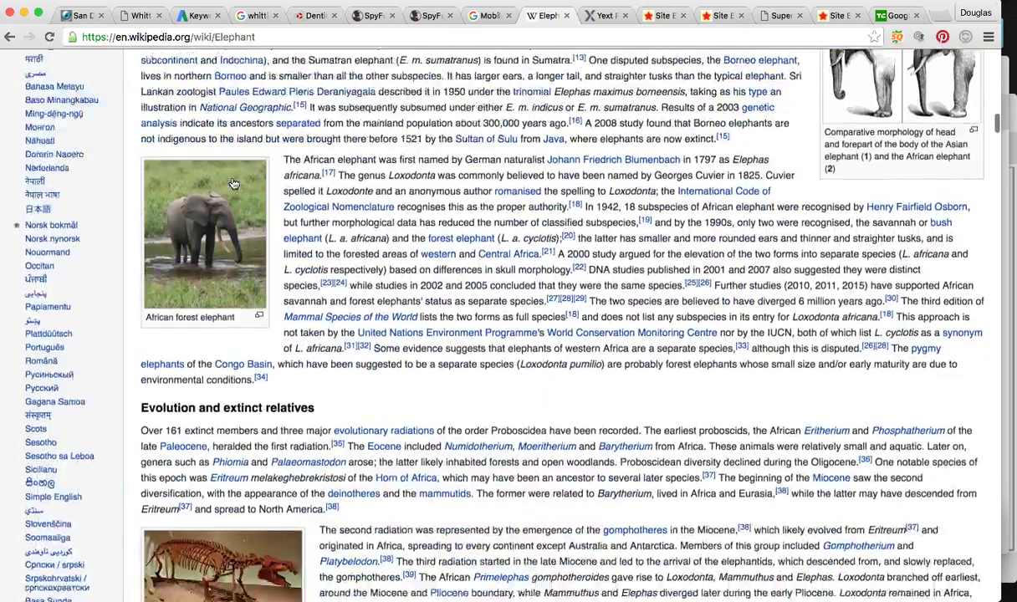
scroll(233, 184, "down", 8)
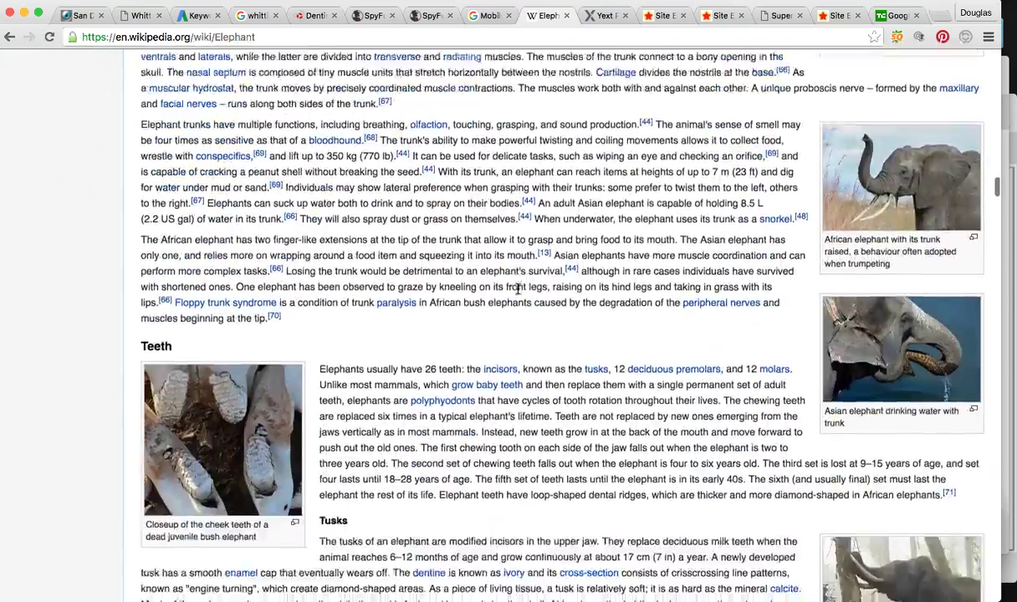
scroll(518, 288, "down", 5)
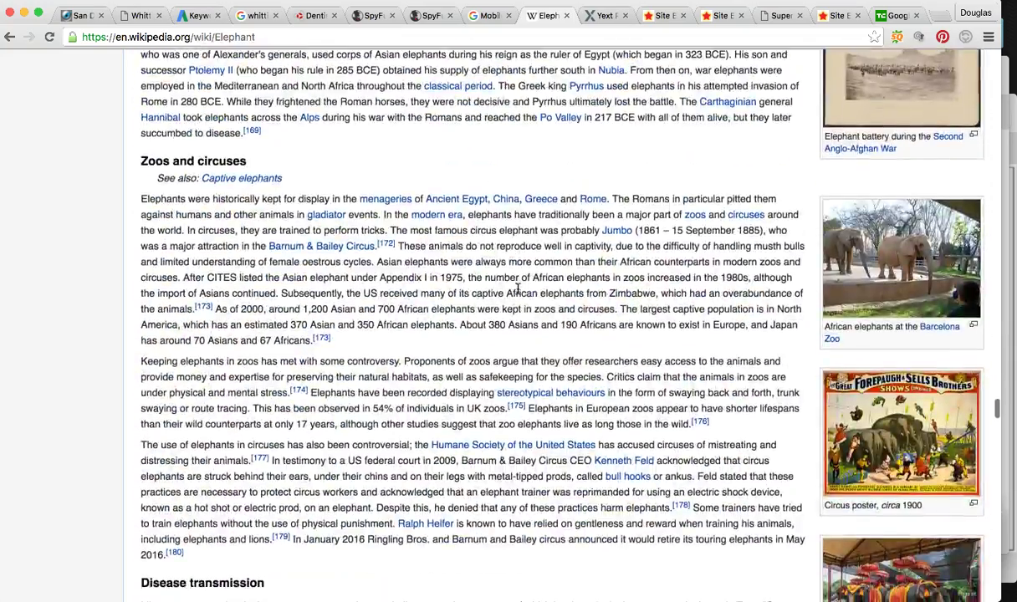
scroll(518, 289, "down", 10)
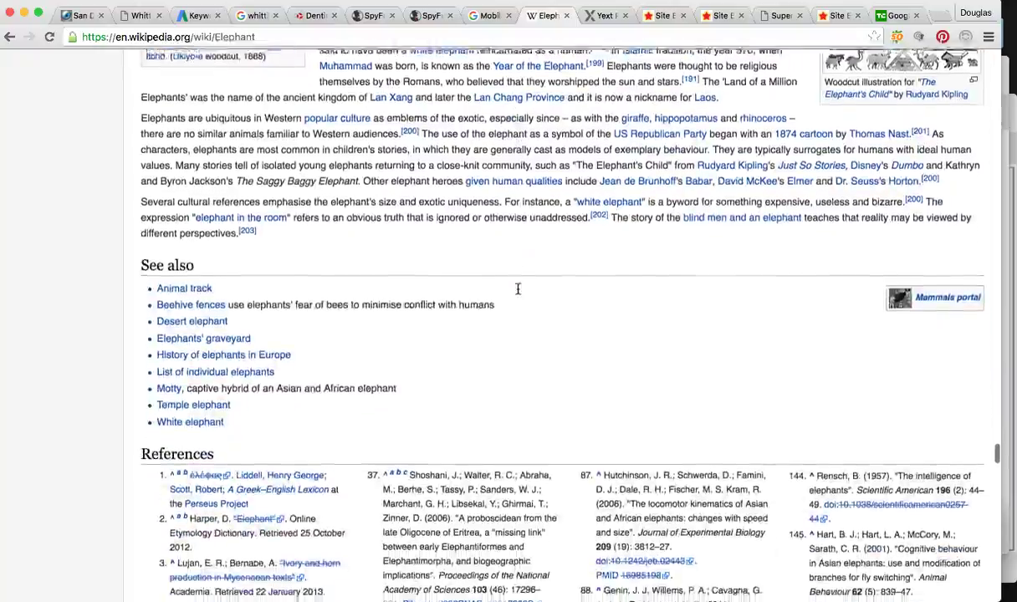
scroll(518, 288, "up", 20)
scroll(518, 289, "up", 20)
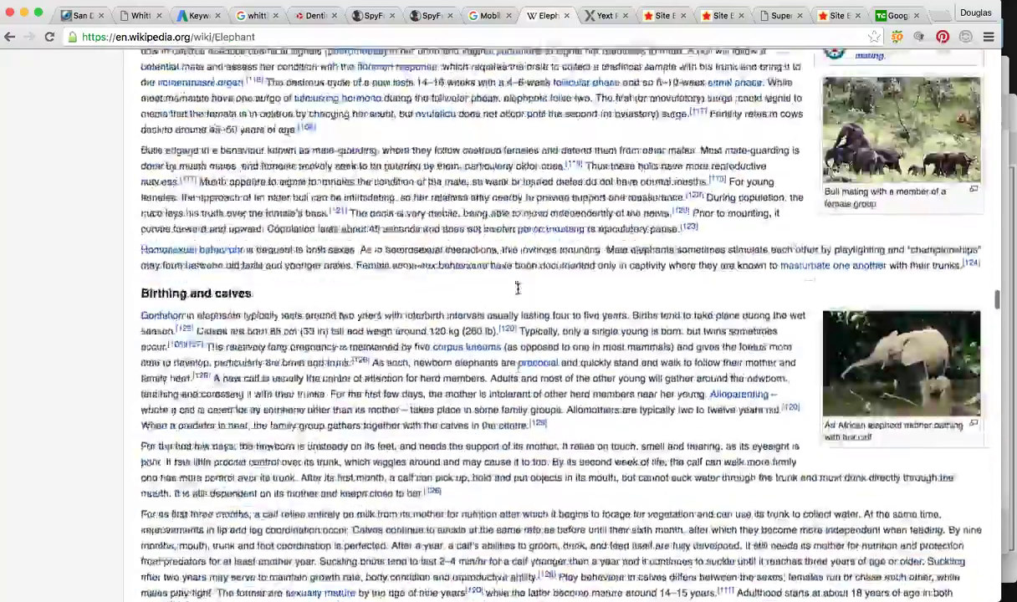
scroll(518, 290, "up", 20)
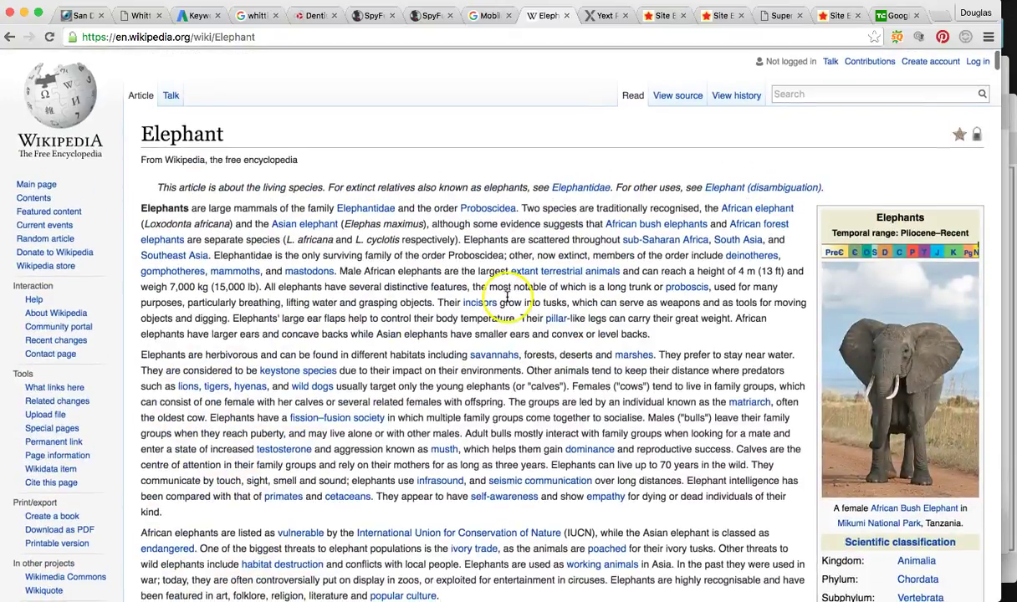
Switch to the TechCrunch article on Google's mobile search algorithm update and view its headline and opening
left_click(897, 15)
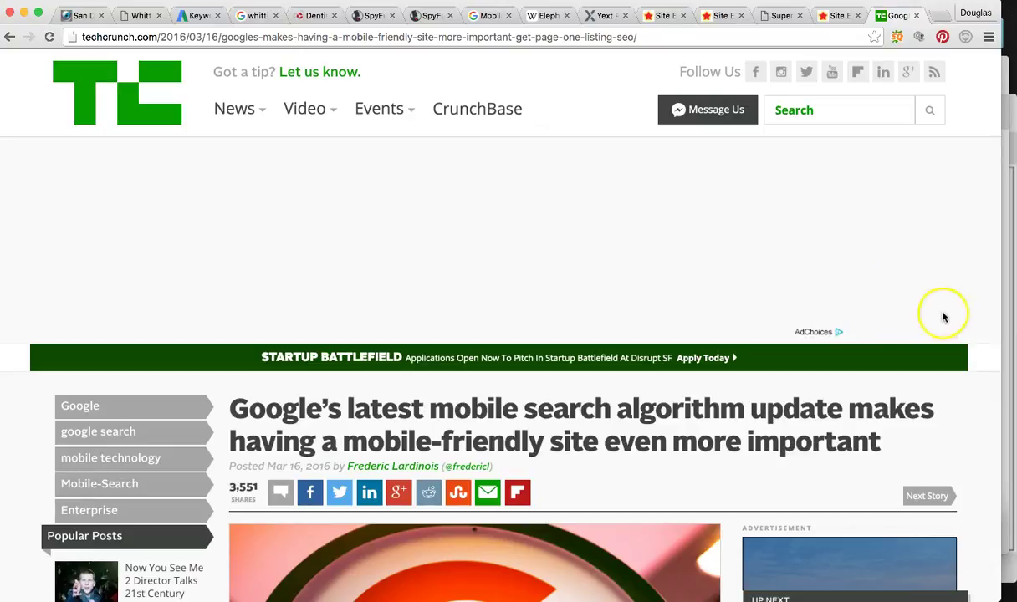
scroll(975, 398, "down", 1)
scroll(974, 397, "up", 1)
scroll(974, 397, "down", 3)
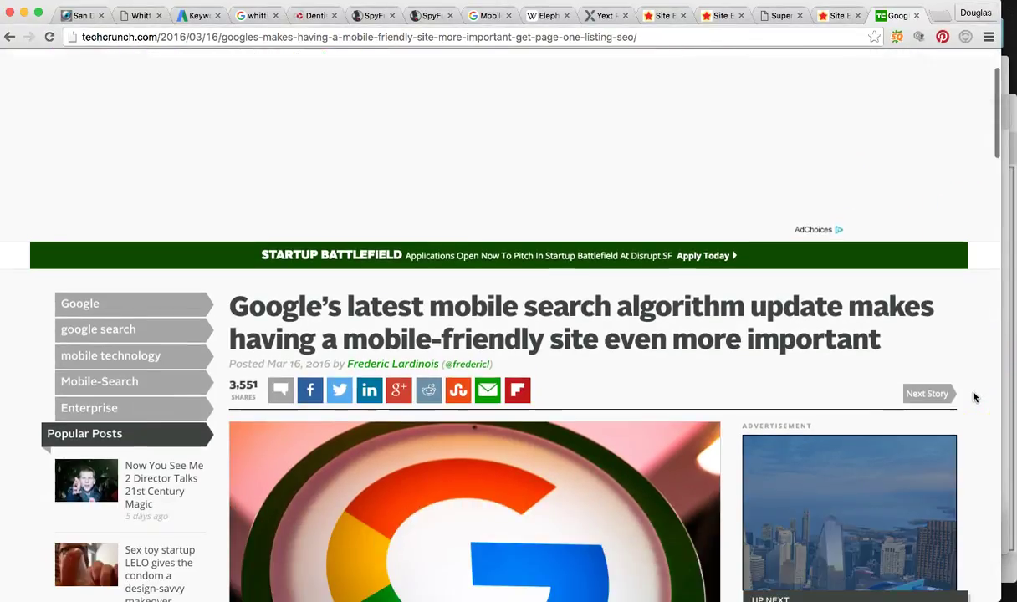
scroll(975, 397, "down", 3)
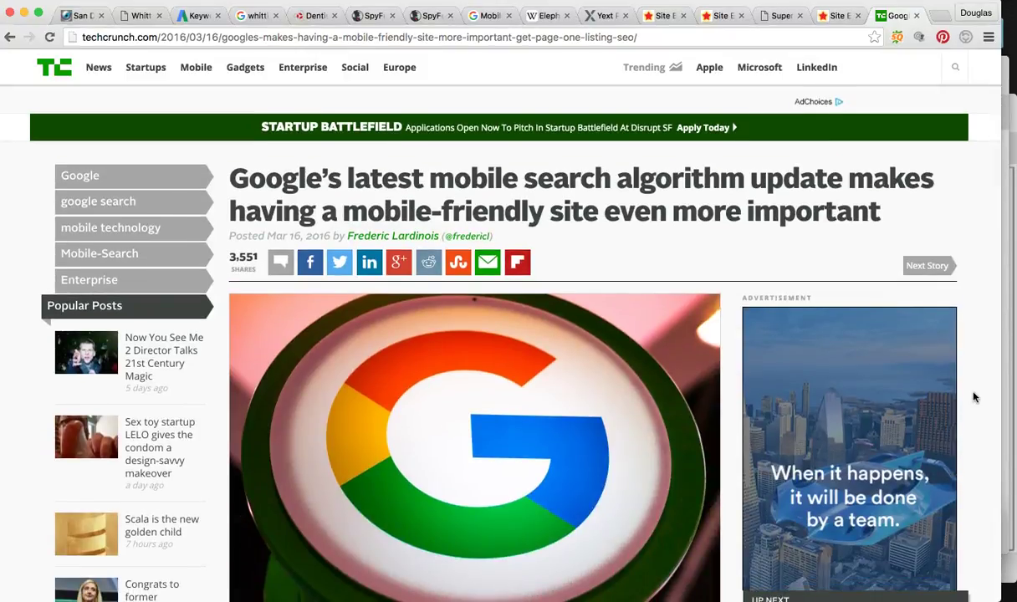
scroll(975, 397, "down", 3)
scroll(974, 398, "up", 2)
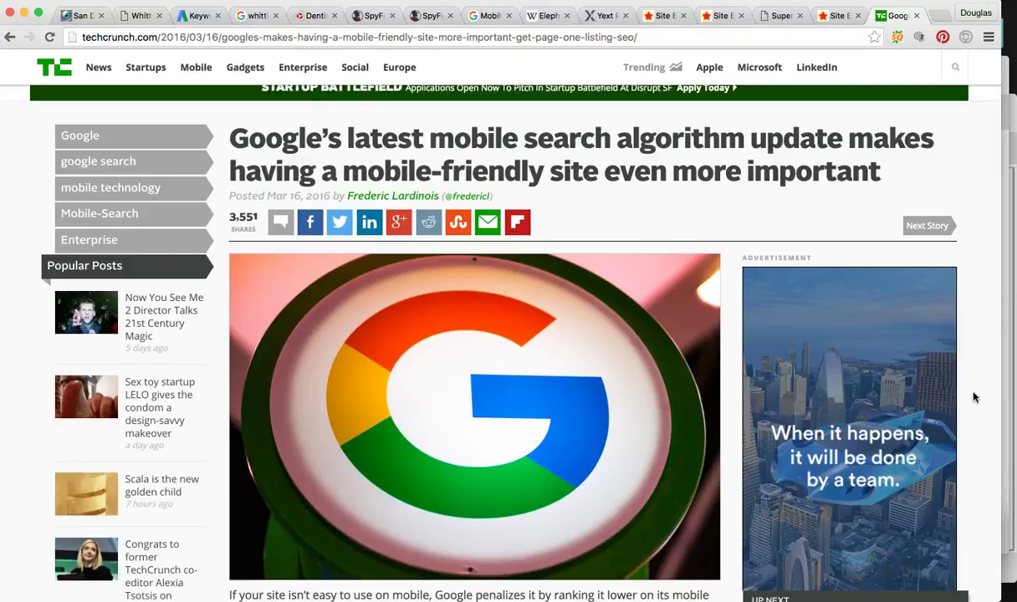
Read the TechCrunch article's text on mobile-friendly ranking and its phone layout comparison, then close the article
scroll(974, 397, "down", 10)
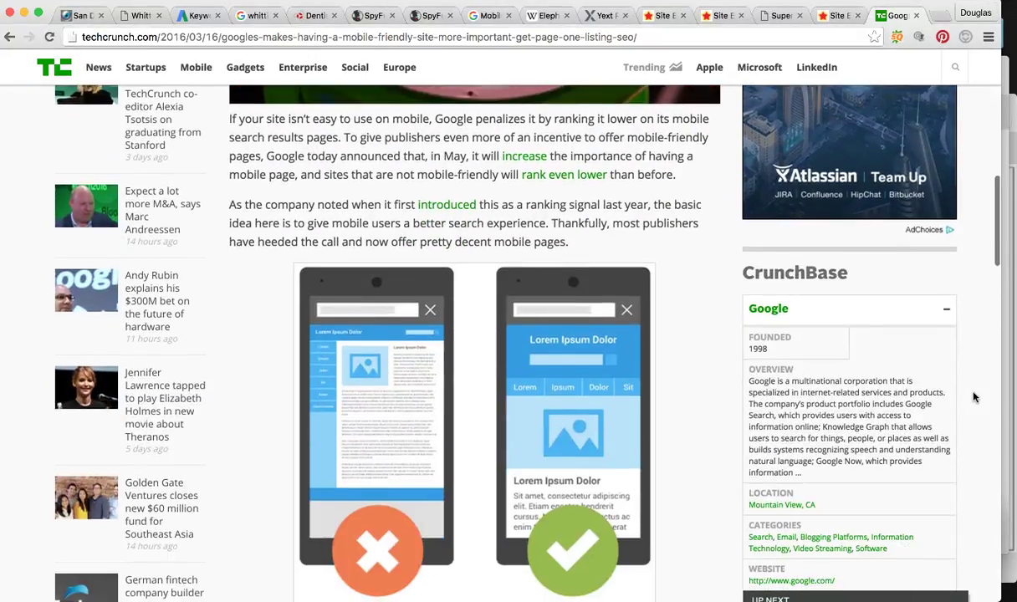
scroll(974, 397, "down", 1)
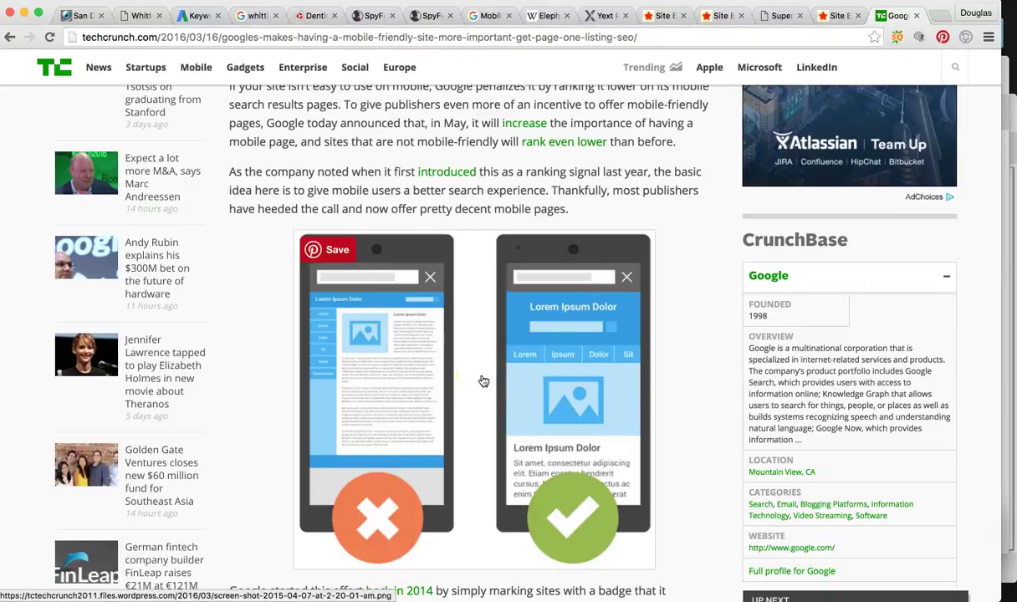
scroll(483, 382, "down", 2)
scroll(484, 382, "down", 2)
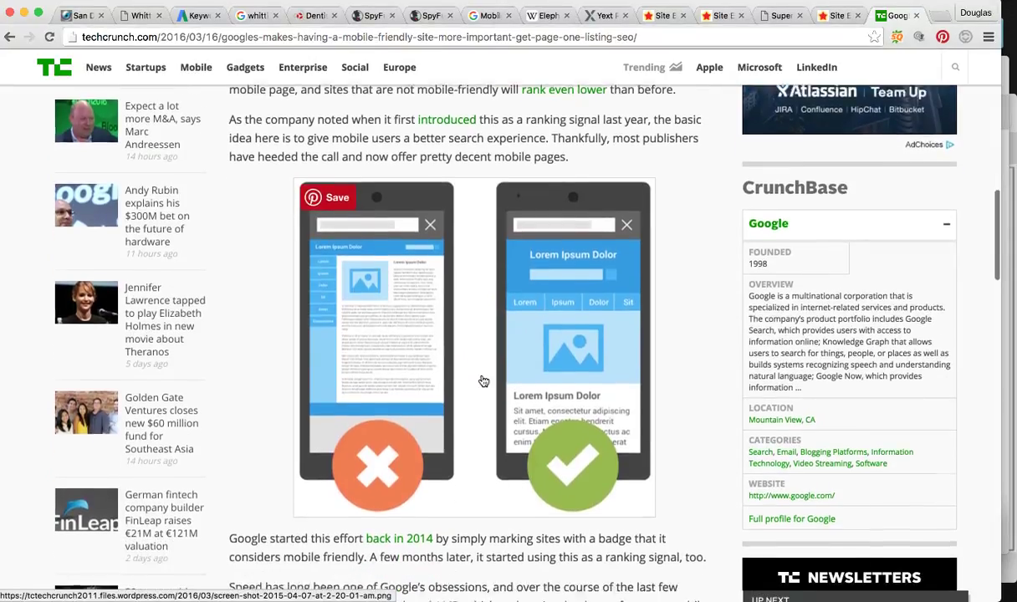
scroll(483, 381, "down", 8)
scroll(483, 381, "down", 1)
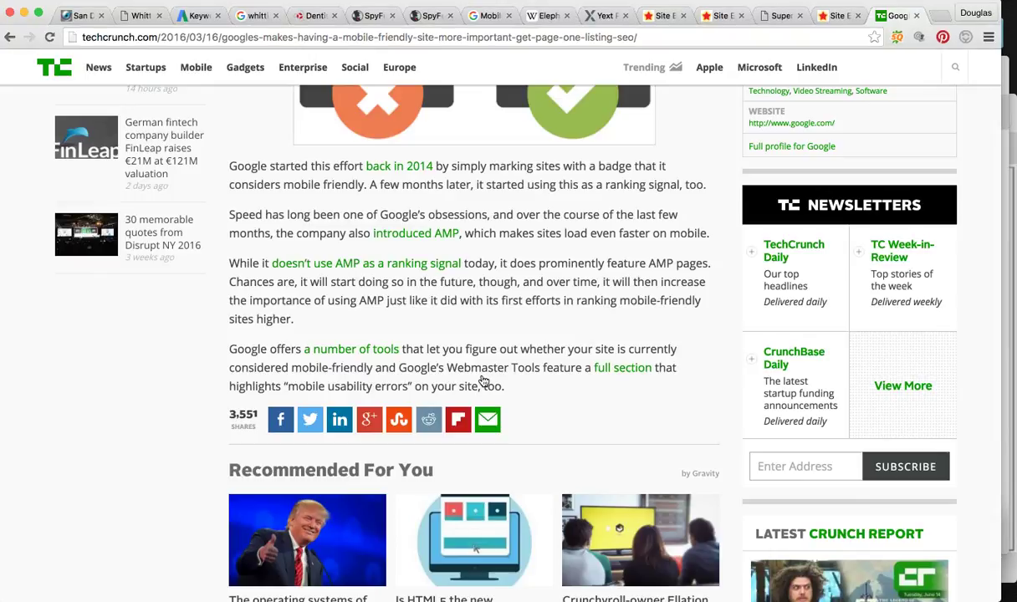
scroll(484, 382, "up", 7)
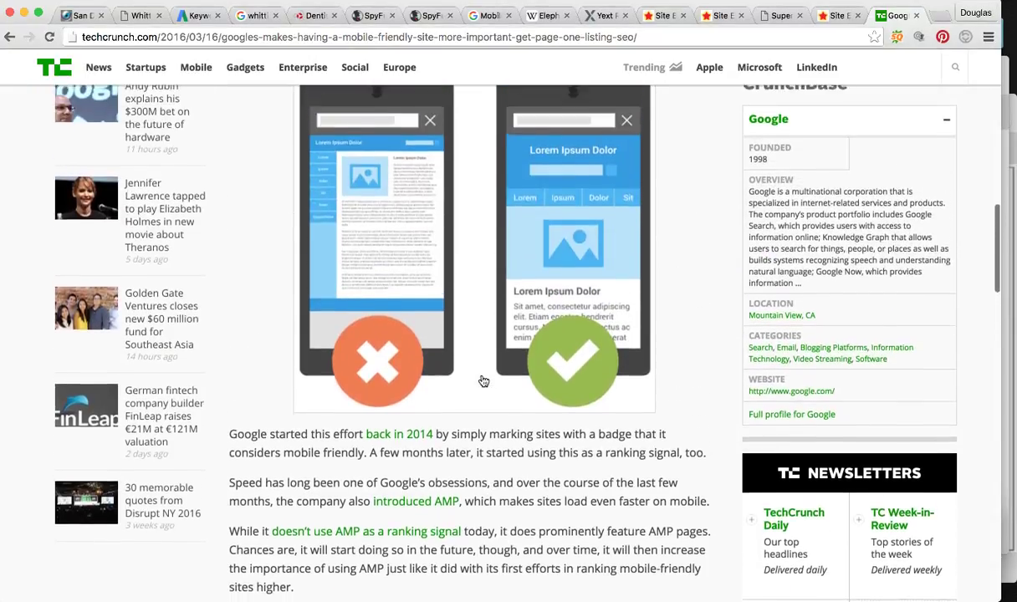
scroll(484, 382, "up", 12)
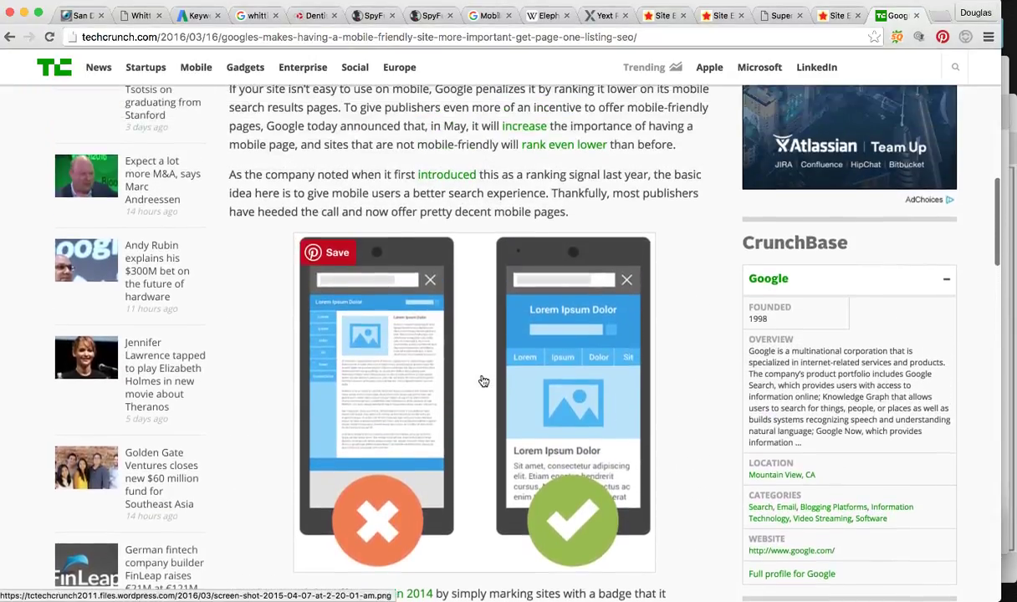
scroll(483, 381, "up", 10)
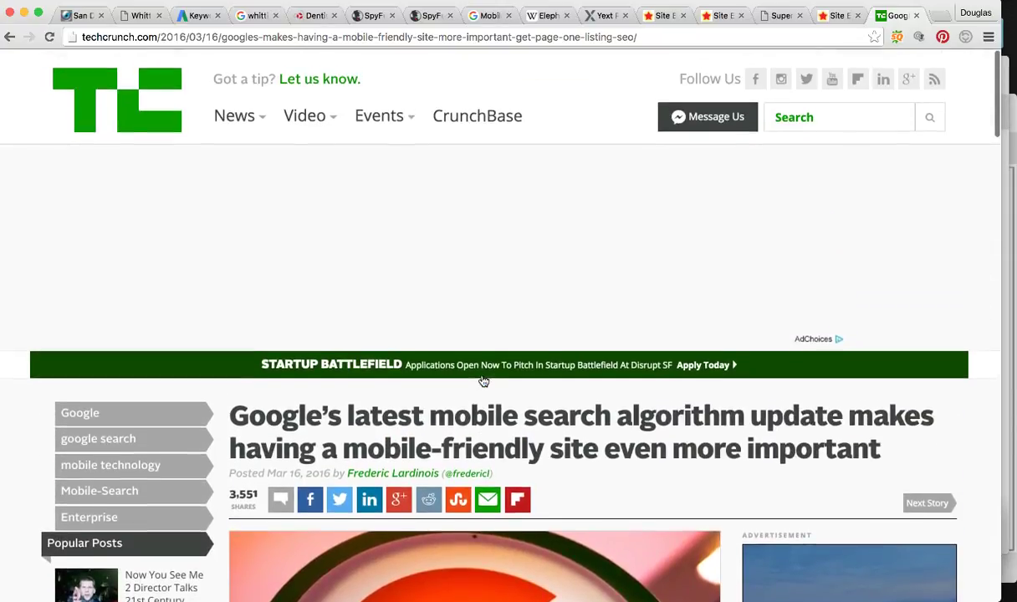
left_click(917, 19)
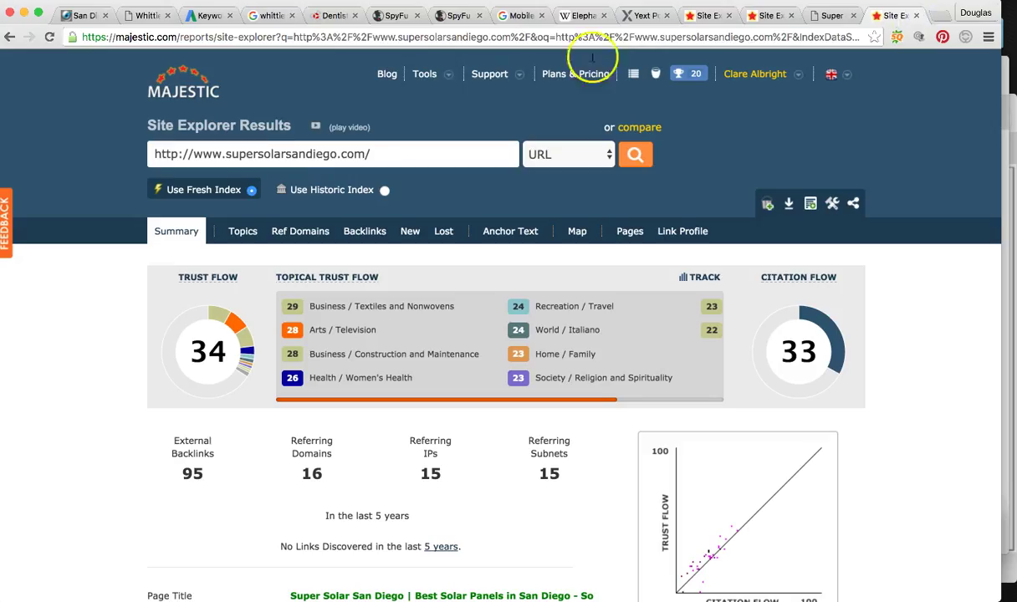
Go back to the Google results for "whittier dentist" and examine the practices in the local map listings
left_click(268, 16)
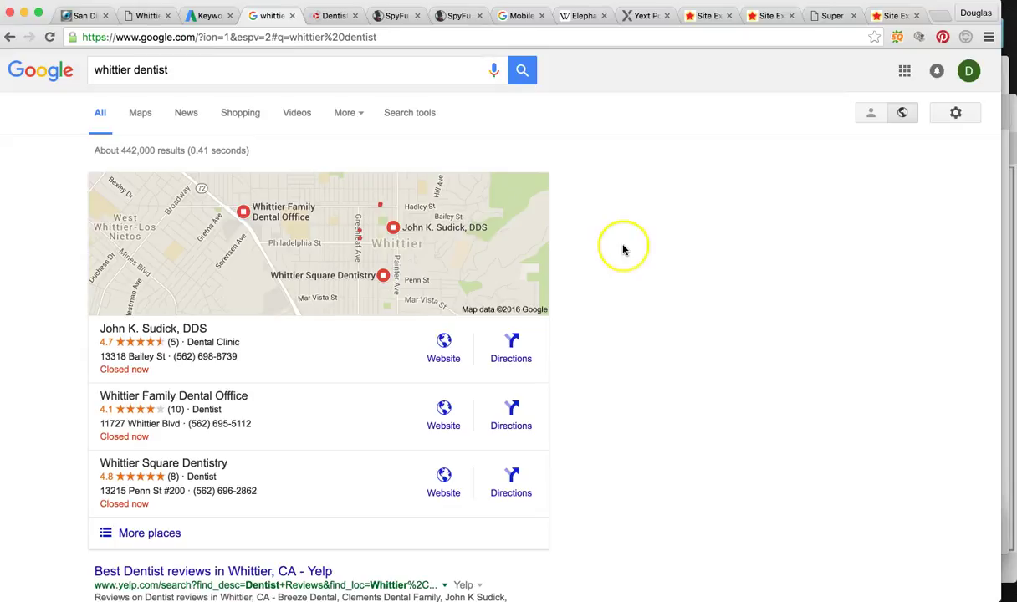
scroll(619, 247, "down", 1)
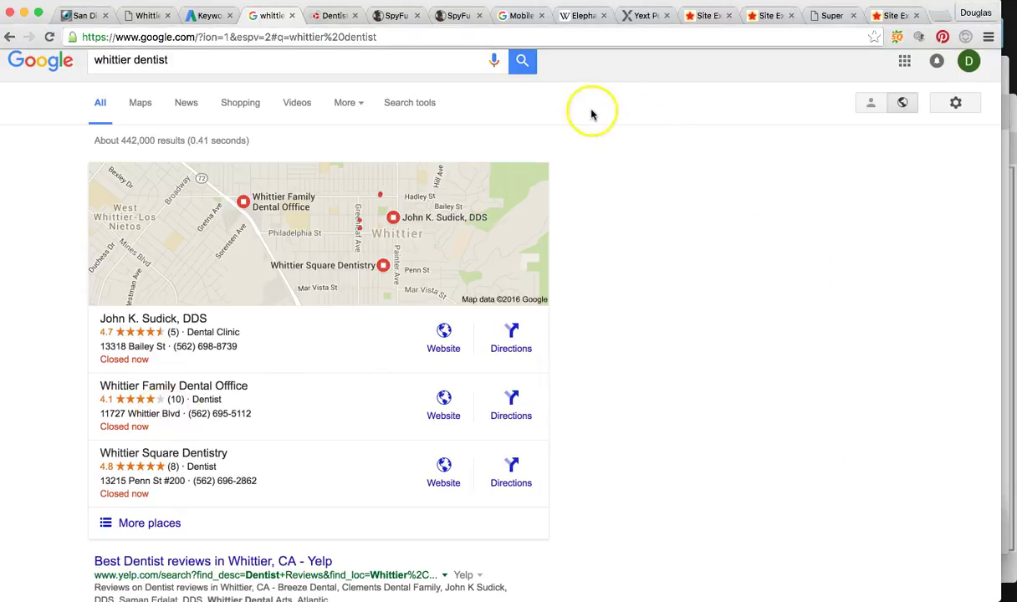
scroll(134, 384, "up", 1)
scroll(92, 373, "up", 1)
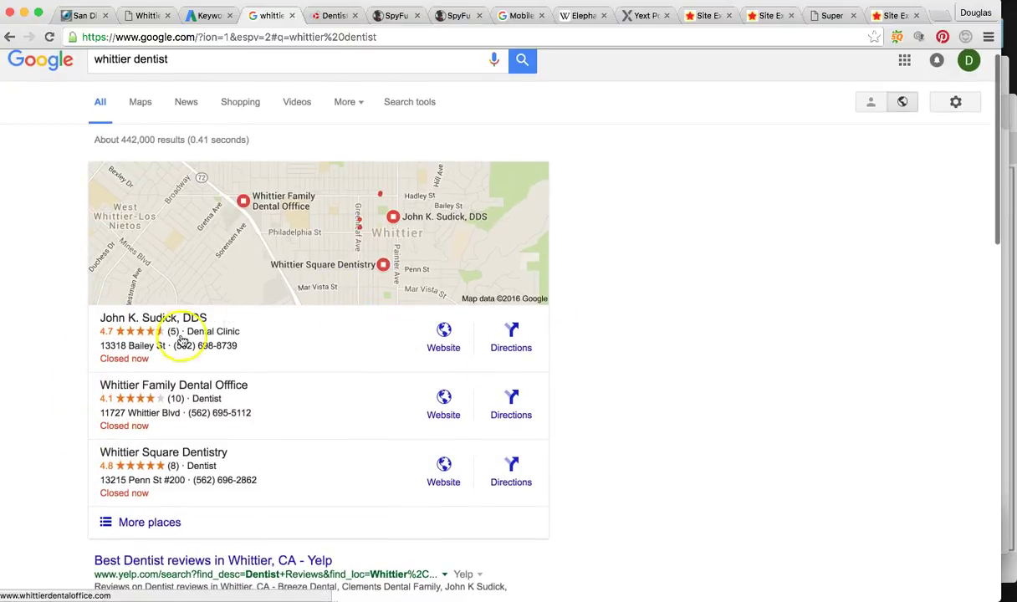
scroll(70, 333, "down", 1)
scroll(69, 333, "down", 1)
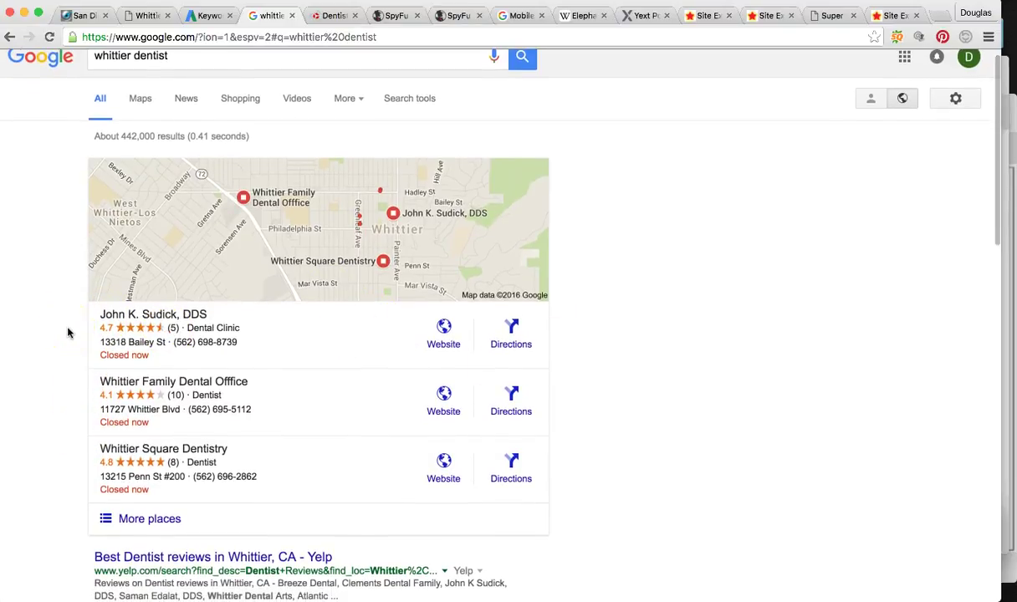
Switch to the Yext PowerListings scan for Whittier Family Dental and skim its optimization rate and directory listings
left_click(629, 20)
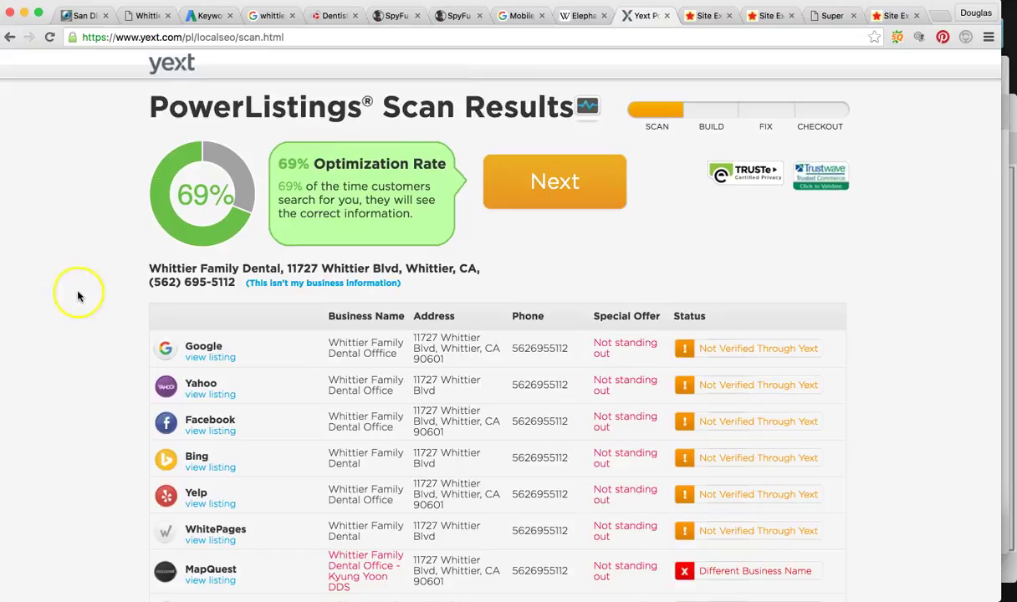
scroll(78, 295, "down", 2)
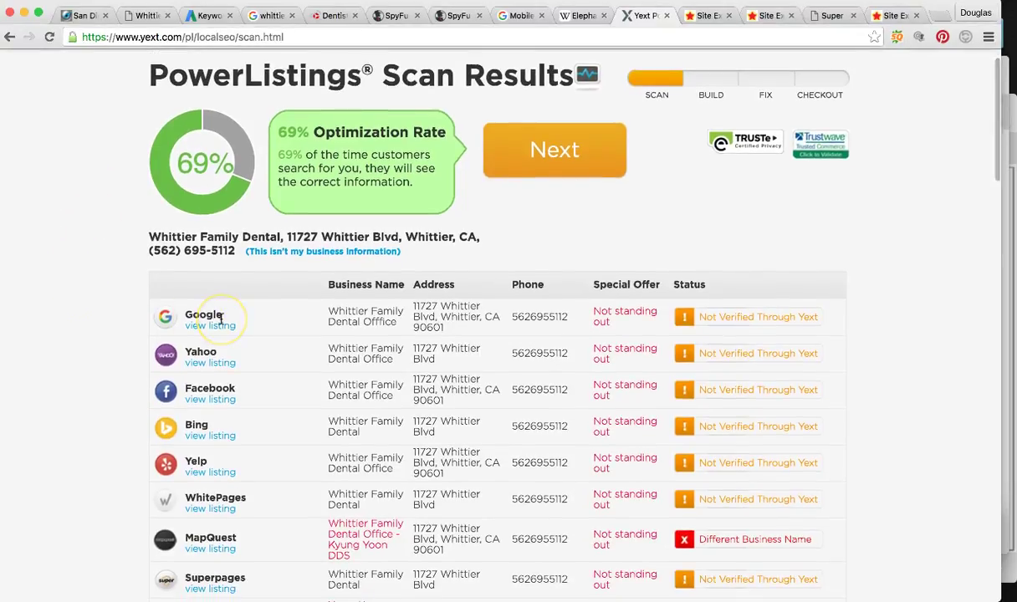
scroll(220, 318, "down", 8)
scroll(220, 317, "up", 9)
scroll(220, 318, "down", 6)
scroll(220, 317, "down", 20)
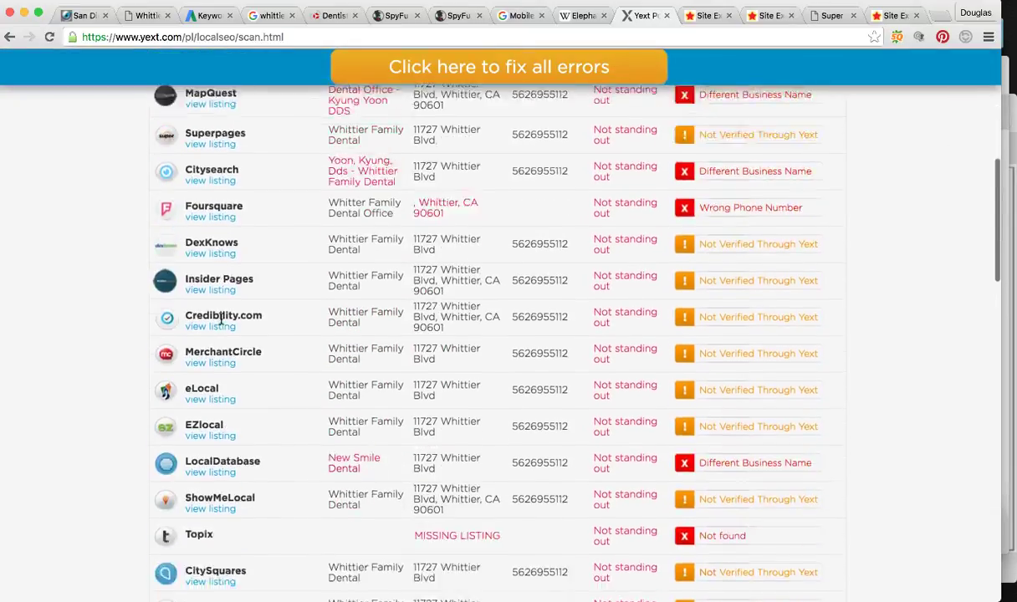
scroll(220, 318, "down", 18)
scroll(220, 318, "up", 20)
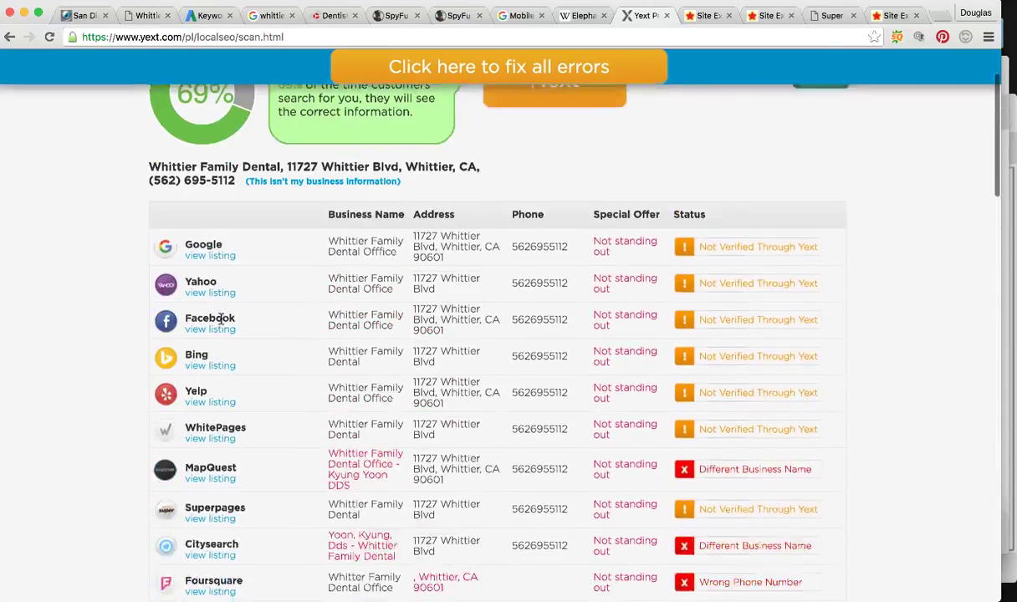
scroll(220, 318, "up", 10)
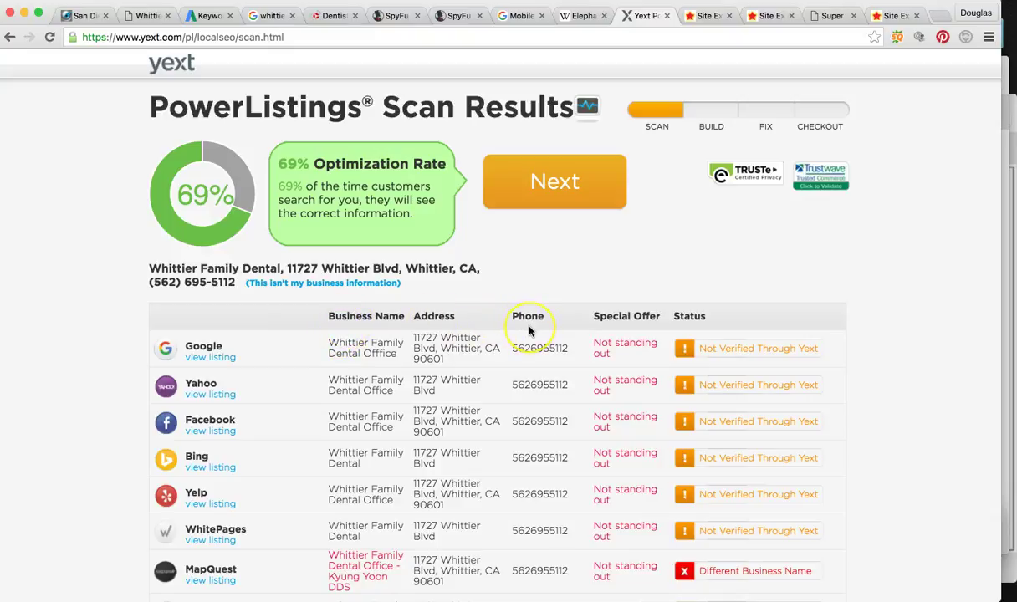
Check the scan's directory rows for inconsistent business names, addresses and phone numbers, and for missing listings
scroll(530, 331, "down", 3)
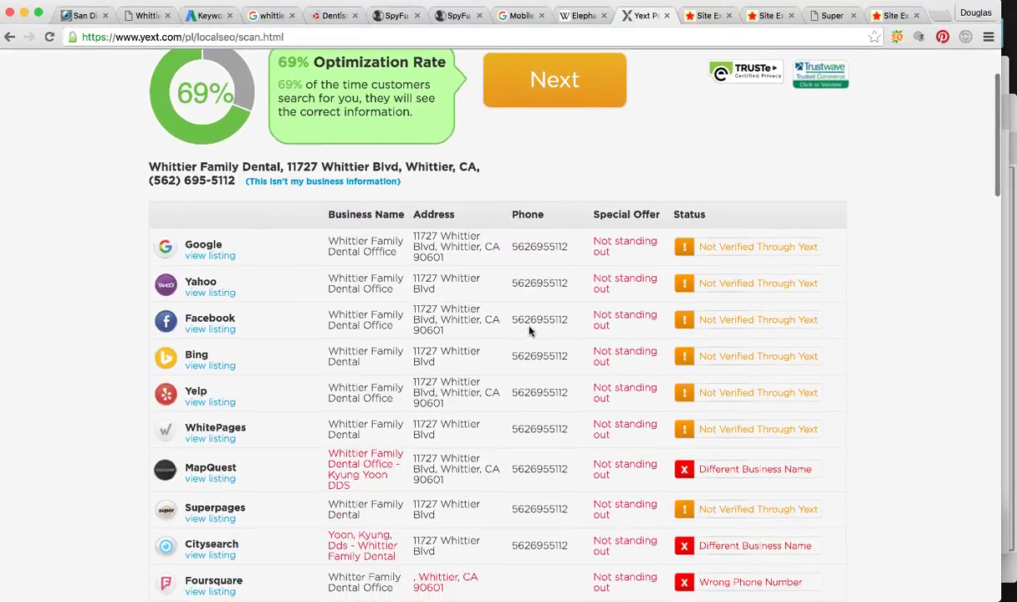
scroll(530, 332, "down", 5)
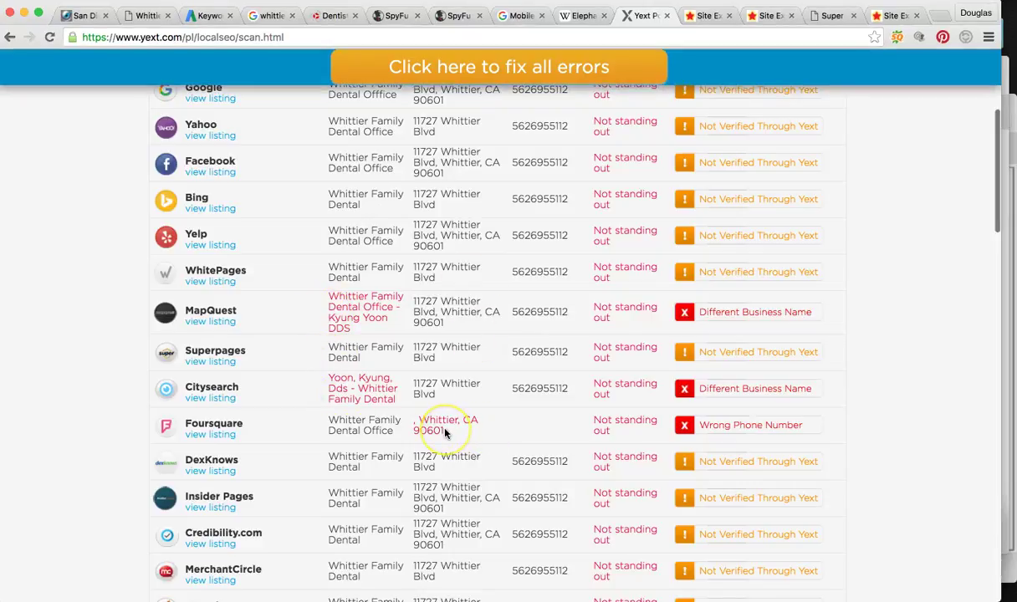
scroll(445, 432, "down", 10)
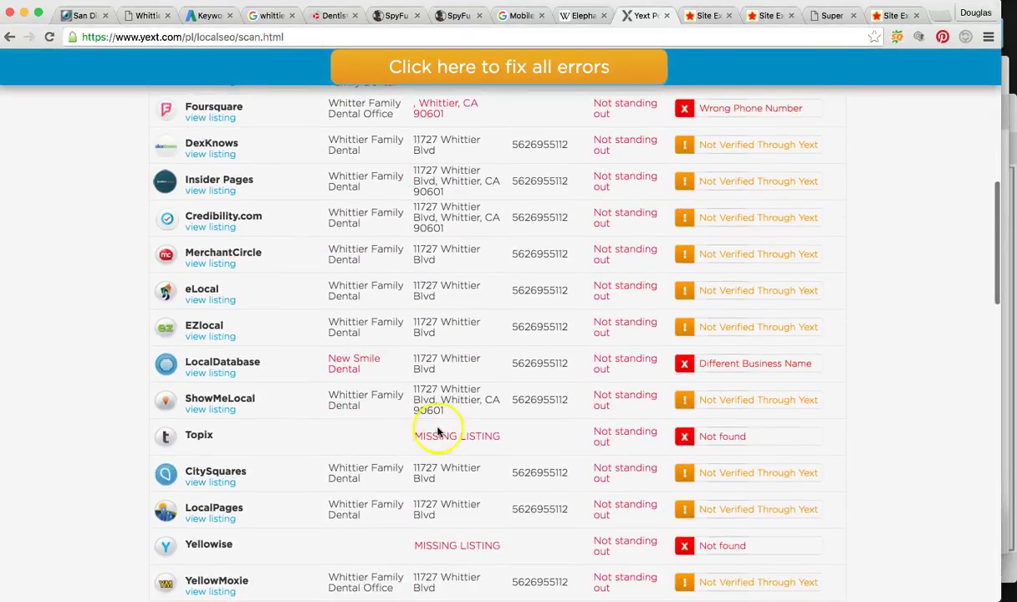
scroll(443, 433, "down", 3)
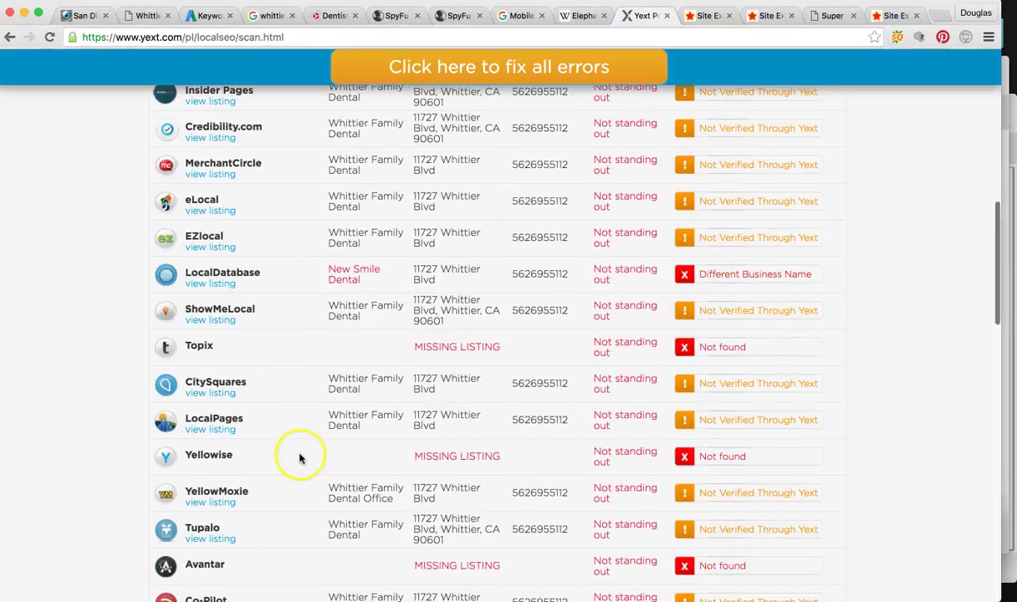
scroll(300, 457, "down", 15)
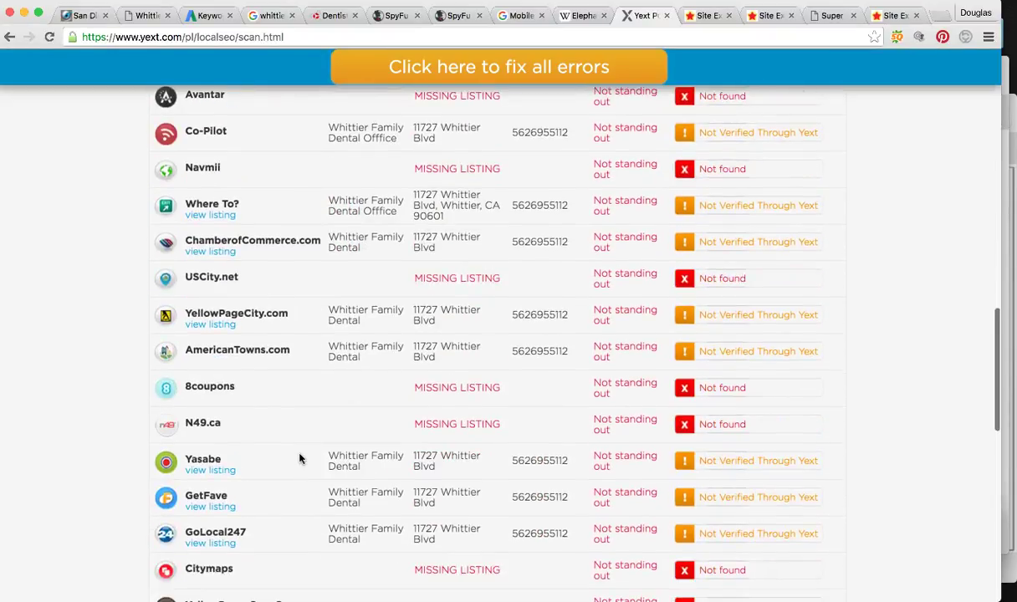
scroll(300, 457, "down", 13)
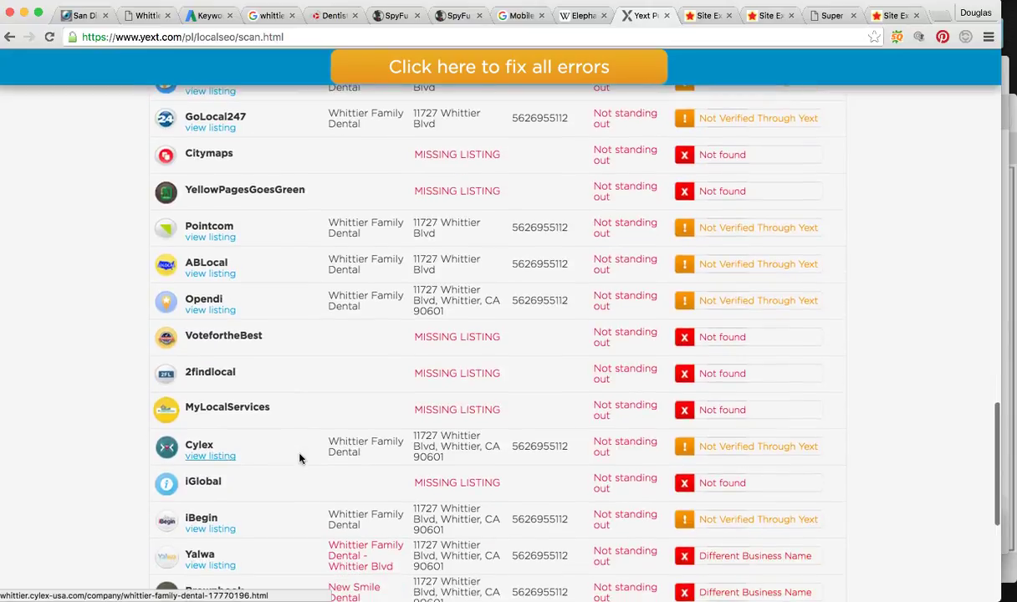
Finish reading the Yext scan's directory listings and optimization rate, then return to the Google results for "whittier dentist"
scroll(315, 512, "down", 6)
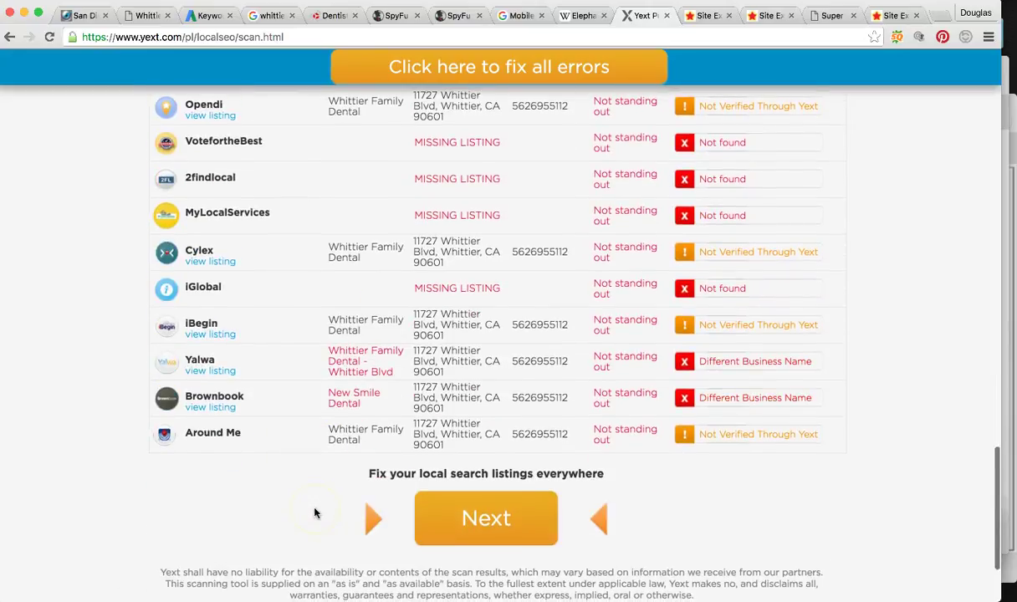
scroll(316, 513, "up", 15)
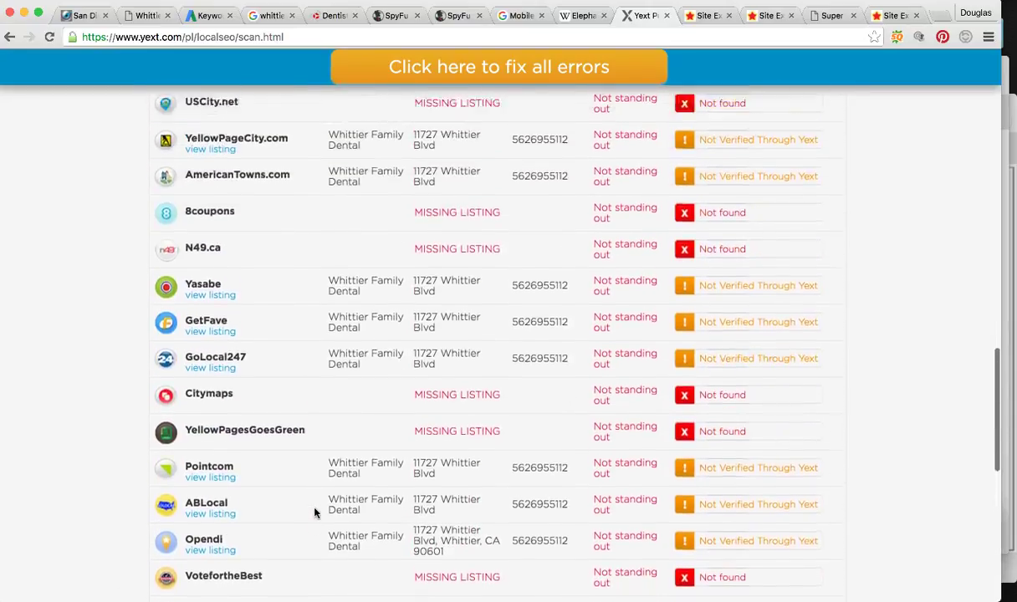
scroll(316, 513, "up", 15)
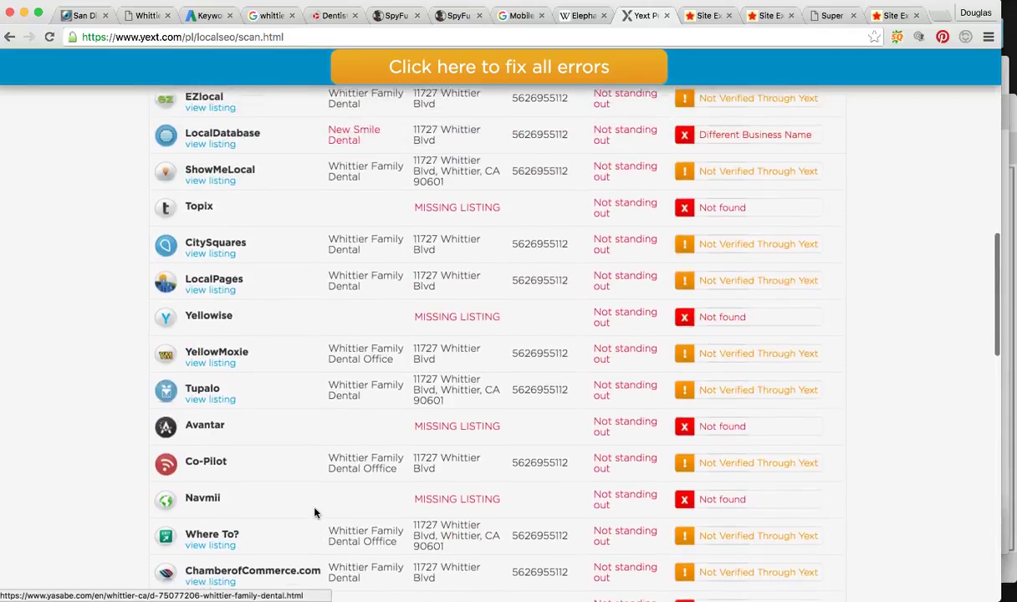
scroll(316, 513, "up", 20)
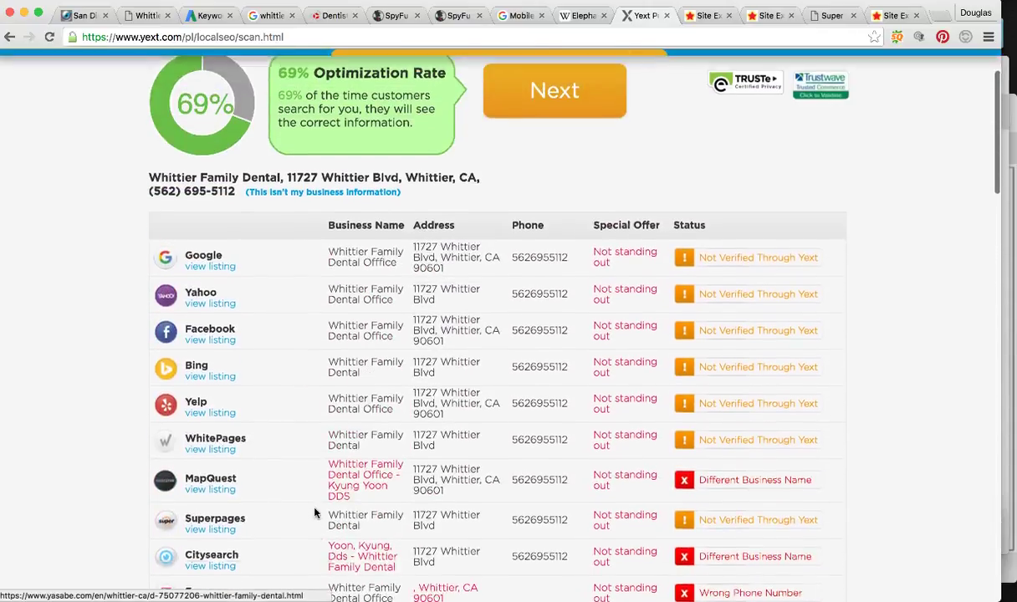
scroll(315, 512, "up", 2)
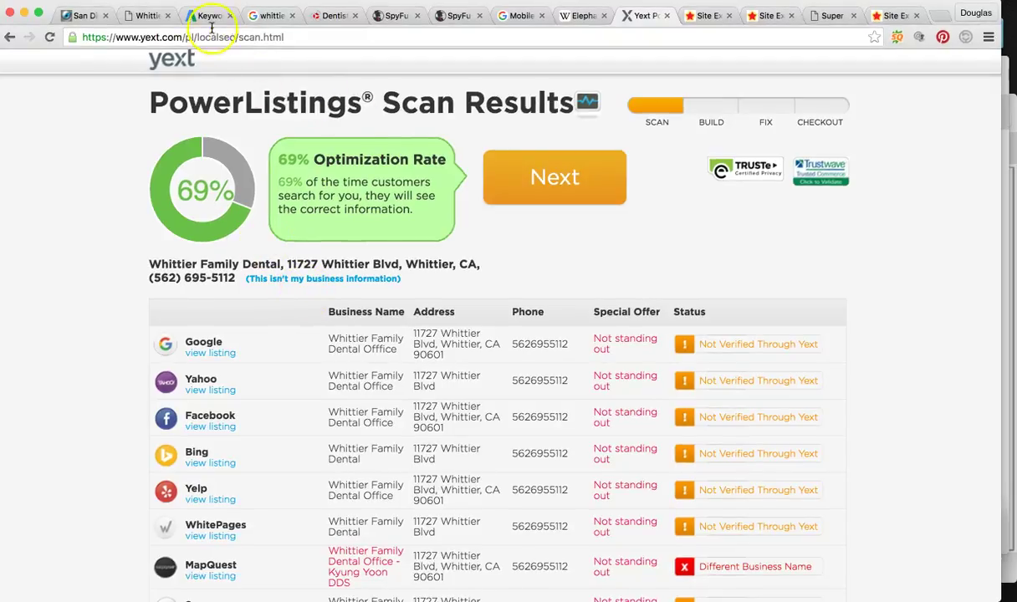
left_click(253, 19)
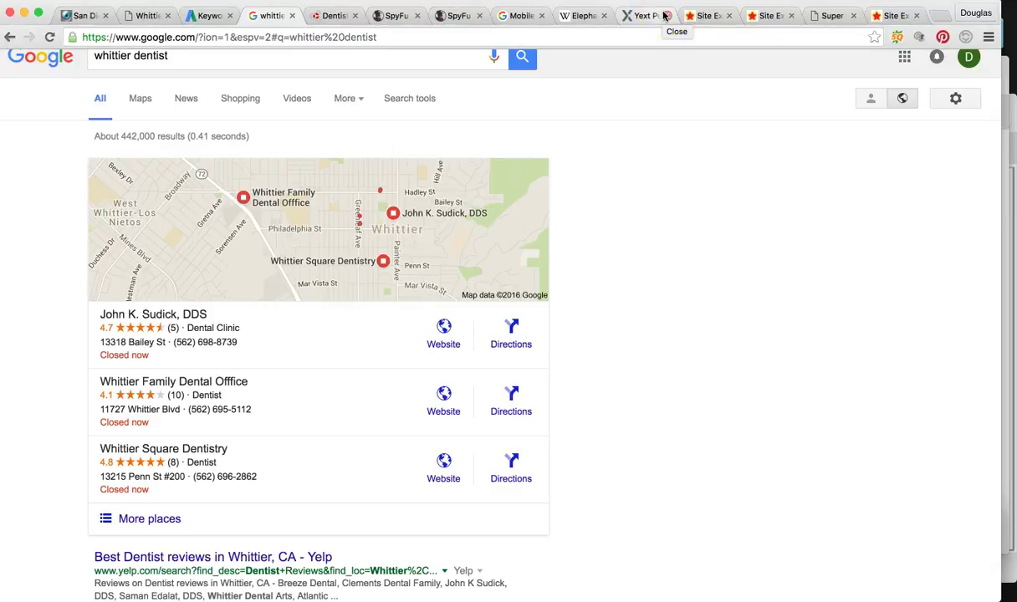
Examine the trust flow, citation flow, backlink and referring domain figures in the Majestic report for whittierfamilydental.com
left_click(698, 16)
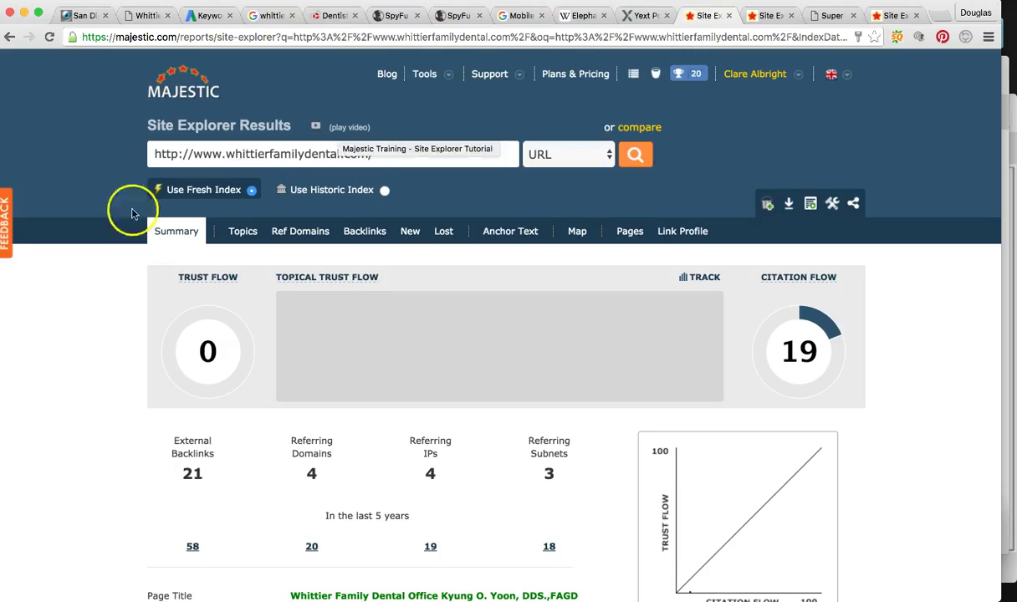
scroll(66, 269, "down", 1)
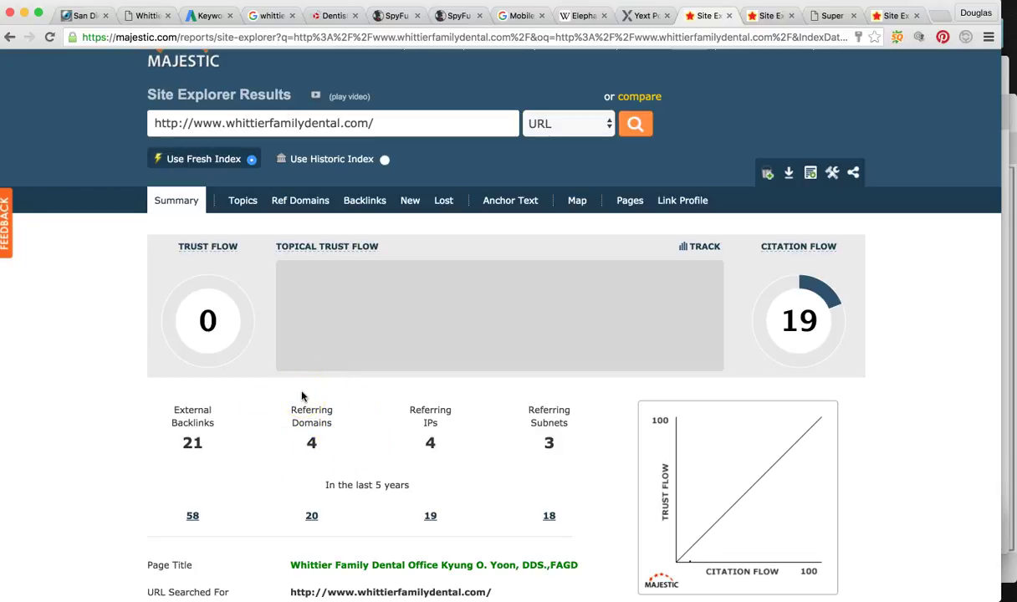
scroll(289, 393, "down", 1)
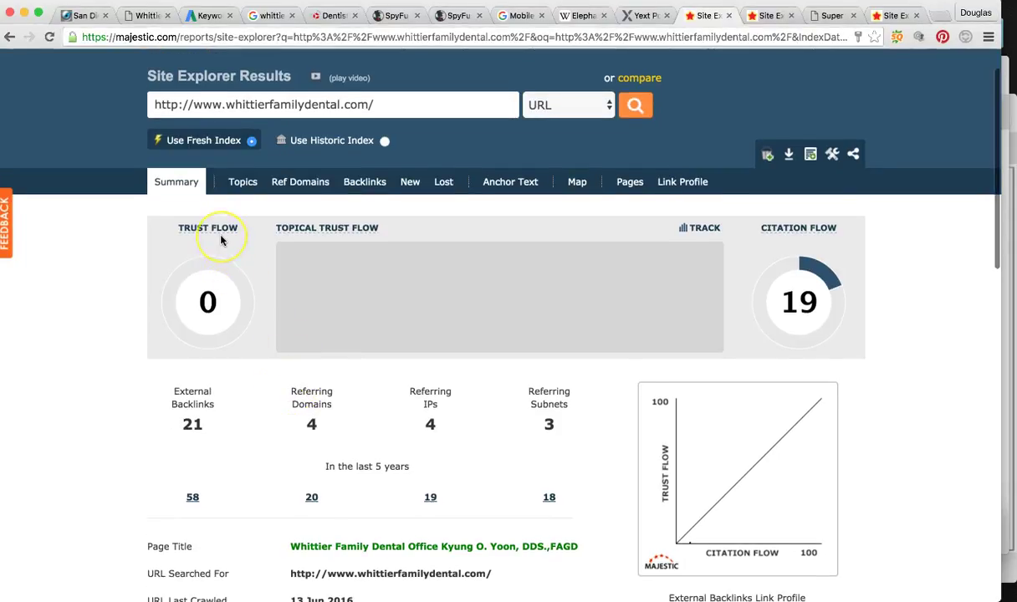
scroll(221, 240, "up", 3)
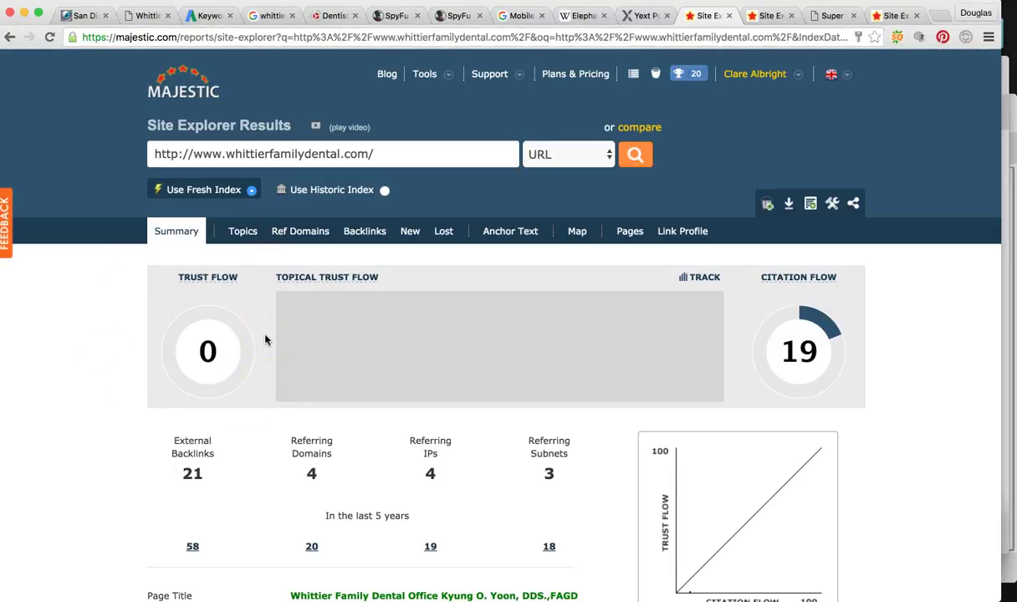
scroll(261, 341, "up", 1)
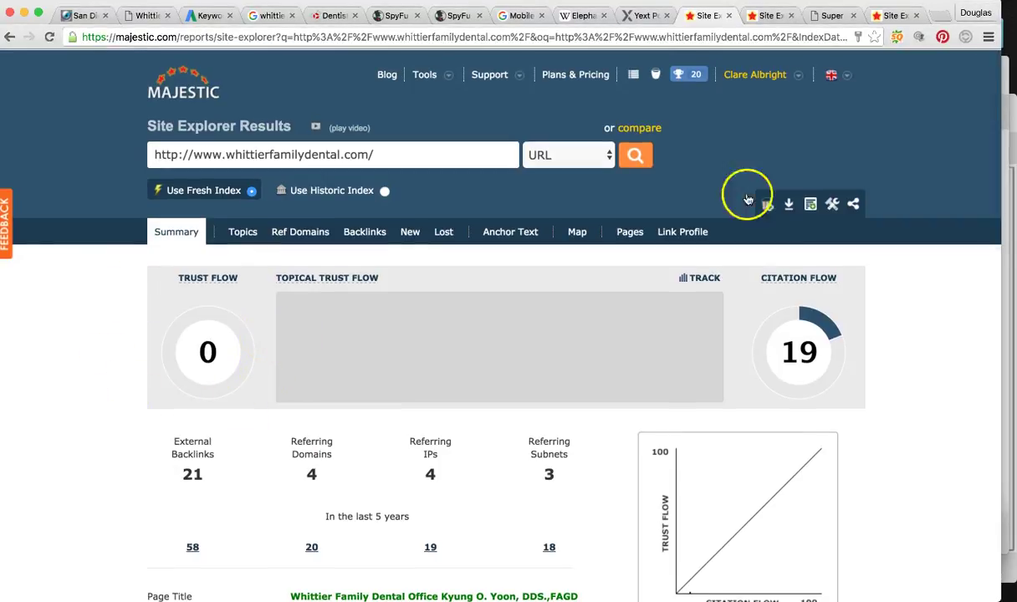
Bring up the Backlinks Trust Flow (TF) Quality Meter.png chart of links by website quality, then return to the whittierfamilydental.com report
left_click(1001, 102)
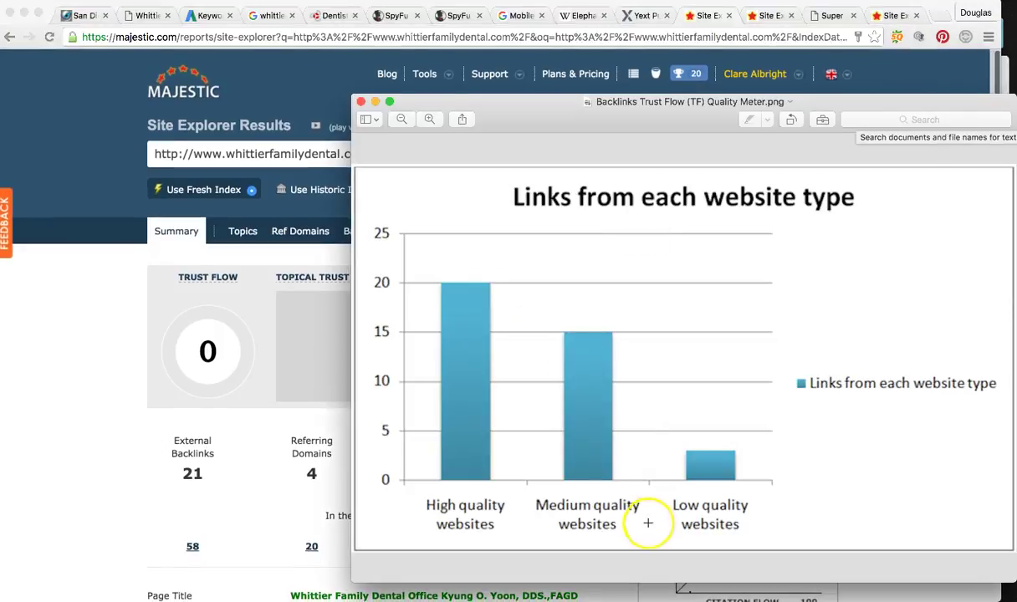
left_click(750, 521)
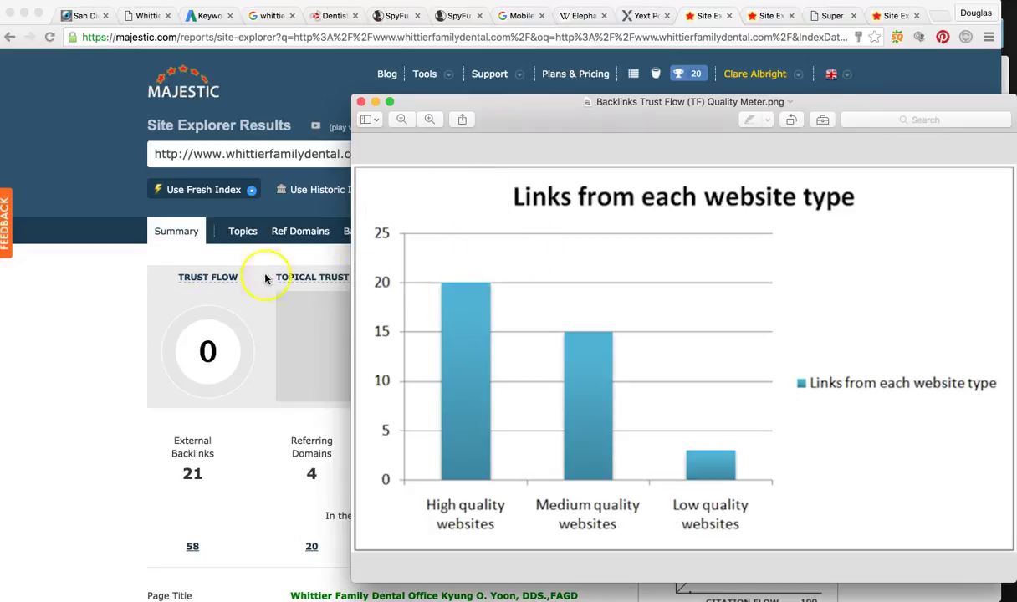
left_click(115, 293)
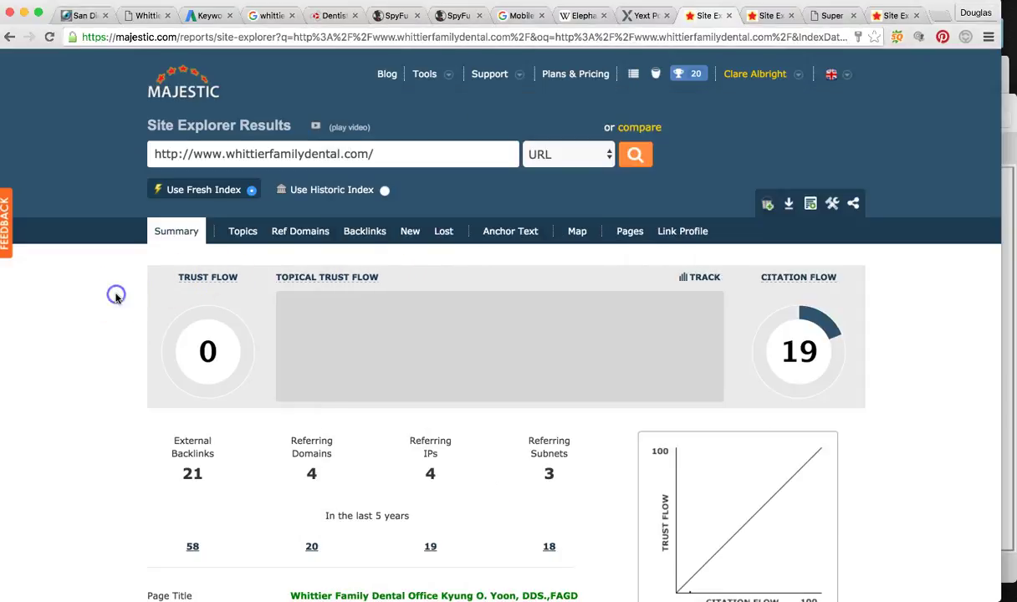
Examine the Majestic report for whittierdentaloffice.com and compare its trust flow with the Backlinks Trust Flow (TF) Quality Meter.png chart
left_click(766, 15)
scroll(678, 251, "down", 1)
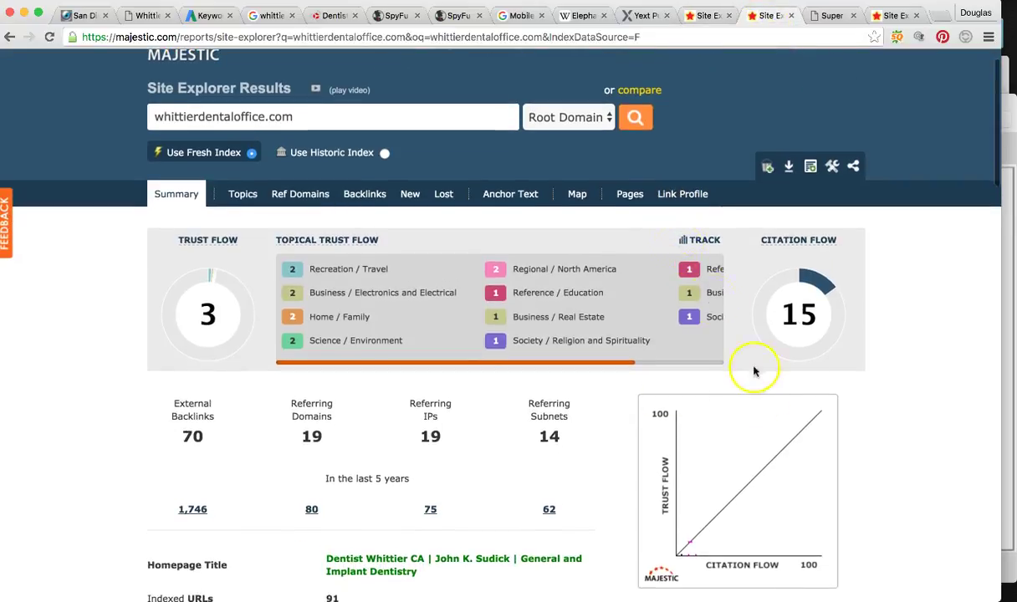
scroll(711, 400, "down", 1)
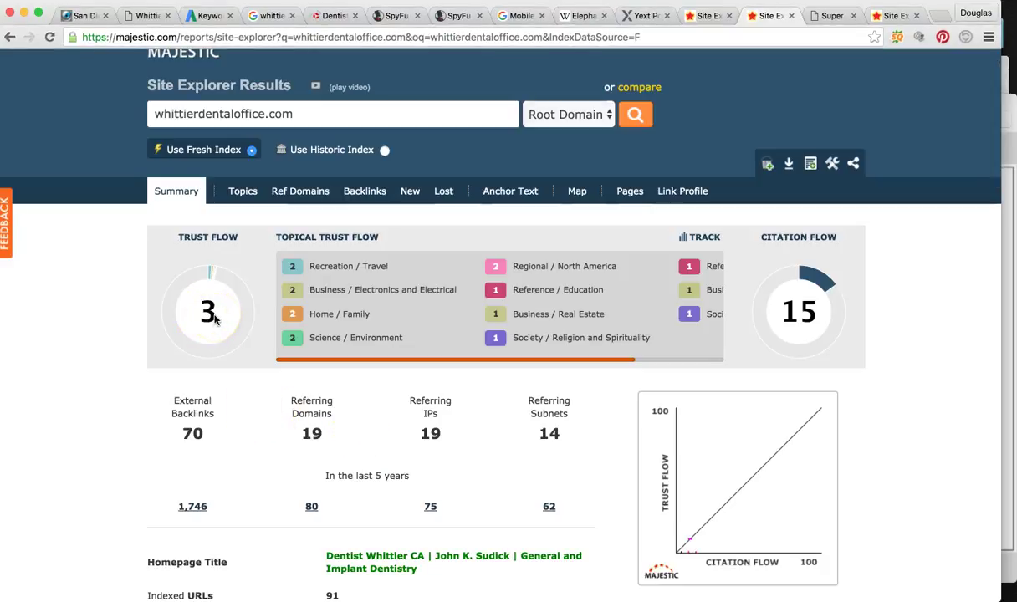
left_click(1006, 105)
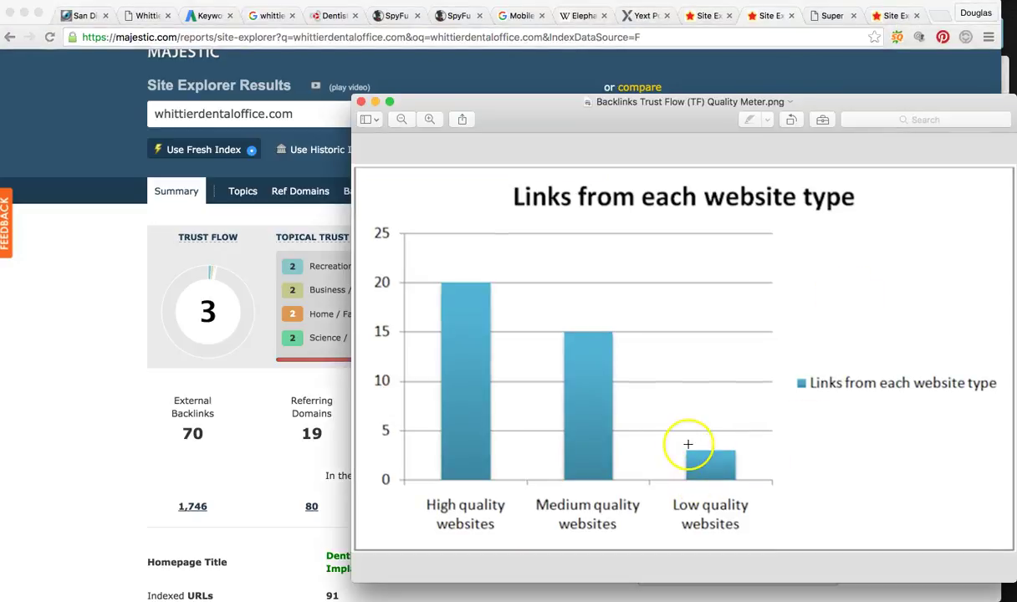
left_click(282, 471)
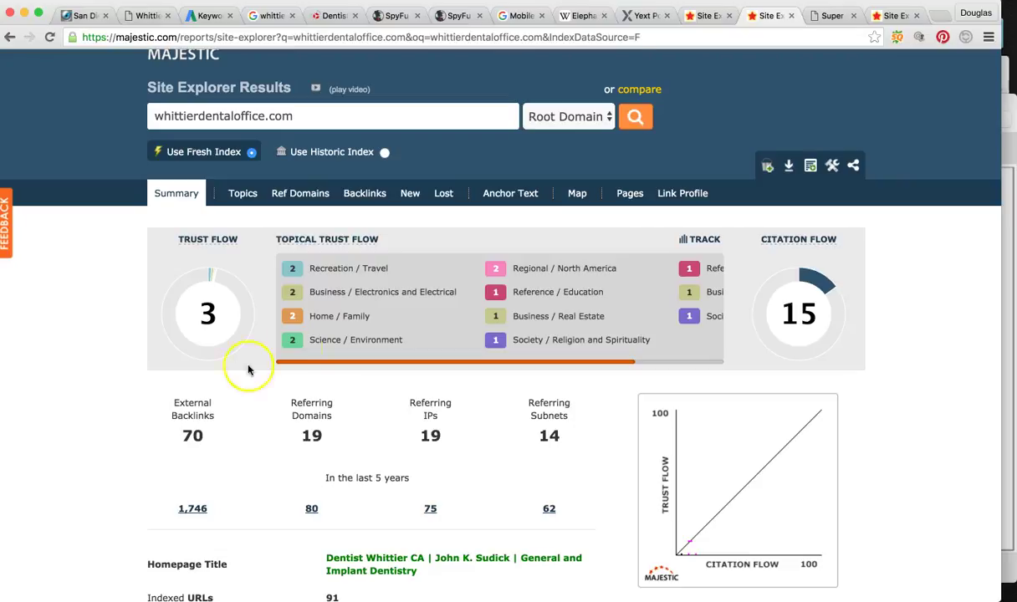
Check the "whittier dentist" map and organic results, then recheck whittierdentaloffice.com's Majestic backlinks against the link quality chart
left_click(268, 18)
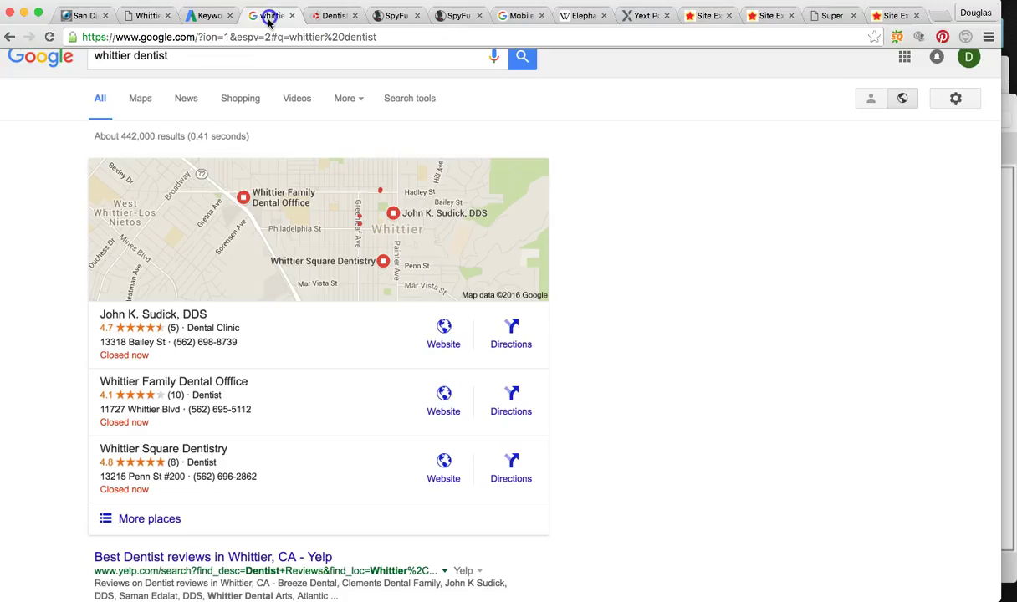
scroll(151, 360, "down", 3)
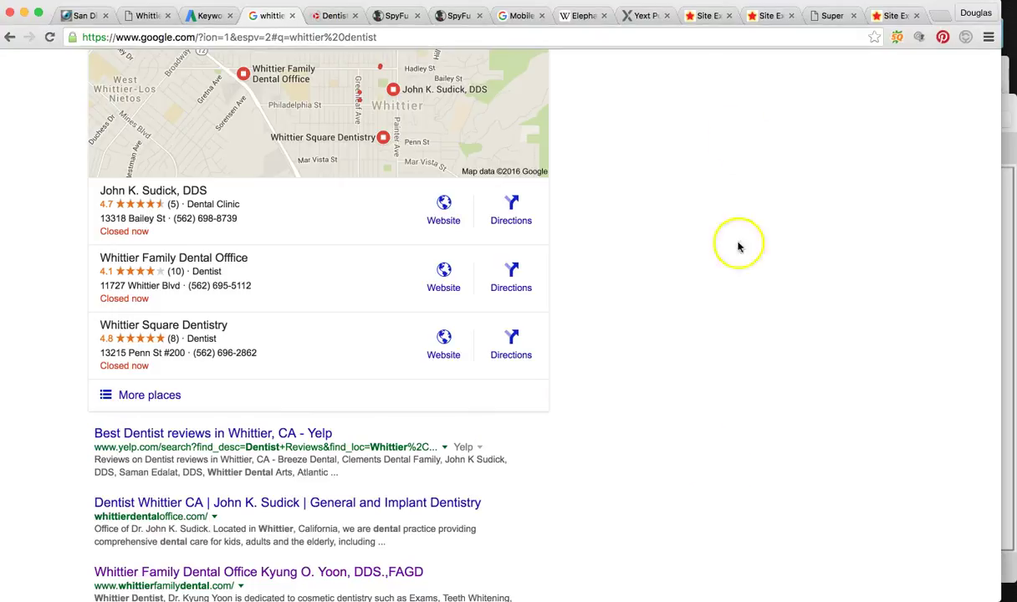
left_click(765, 16)
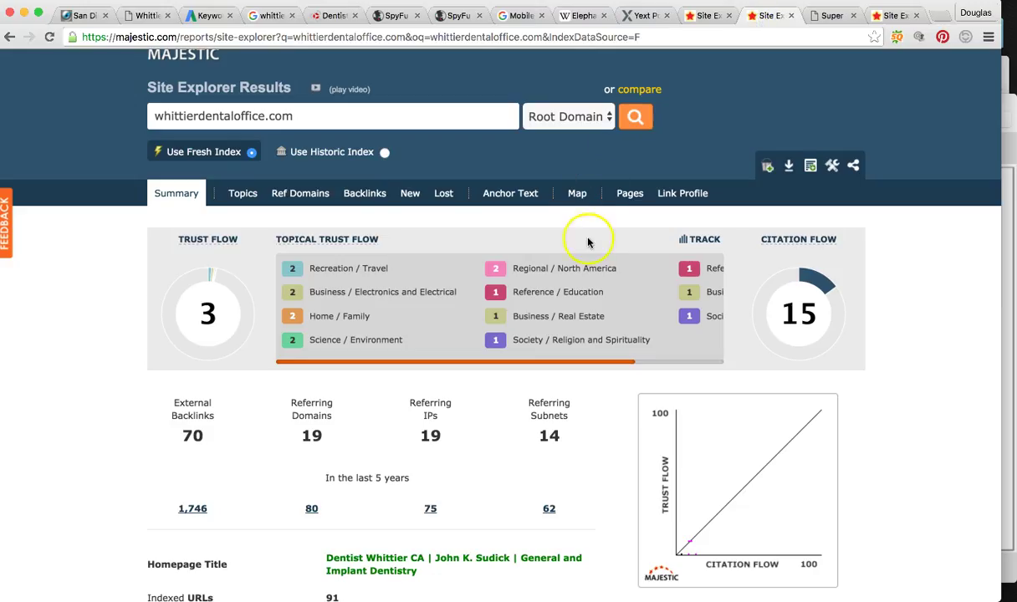
scroll(200, 423, "down", 1)
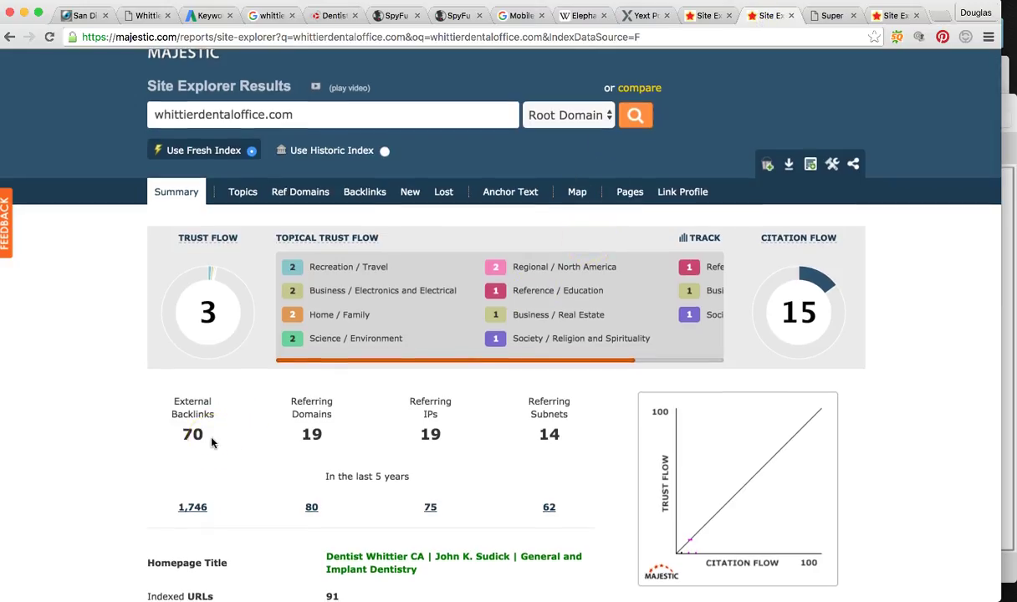
left_click(1013, 124)
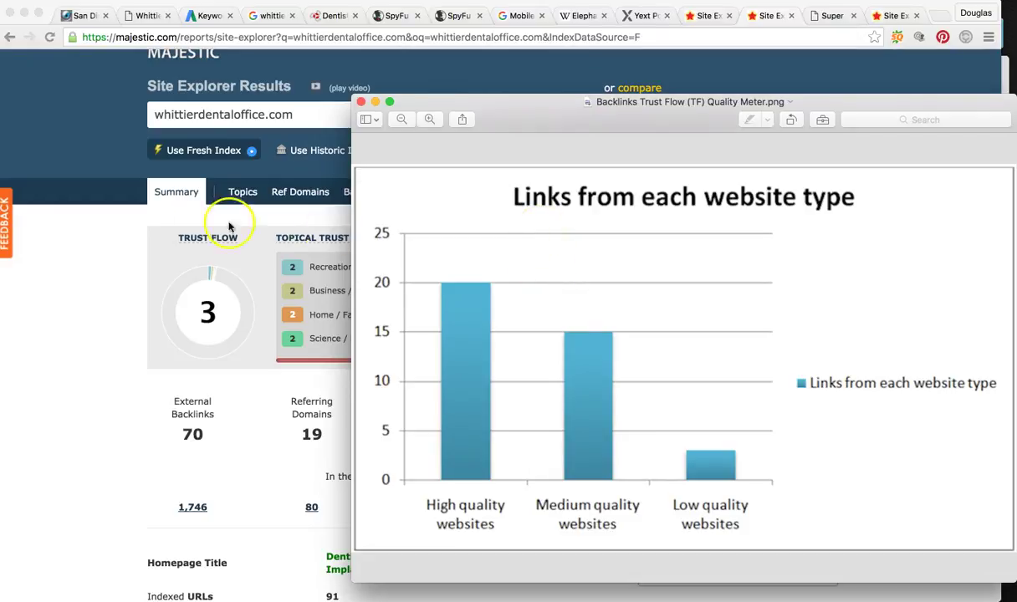
left_click(64, 288)
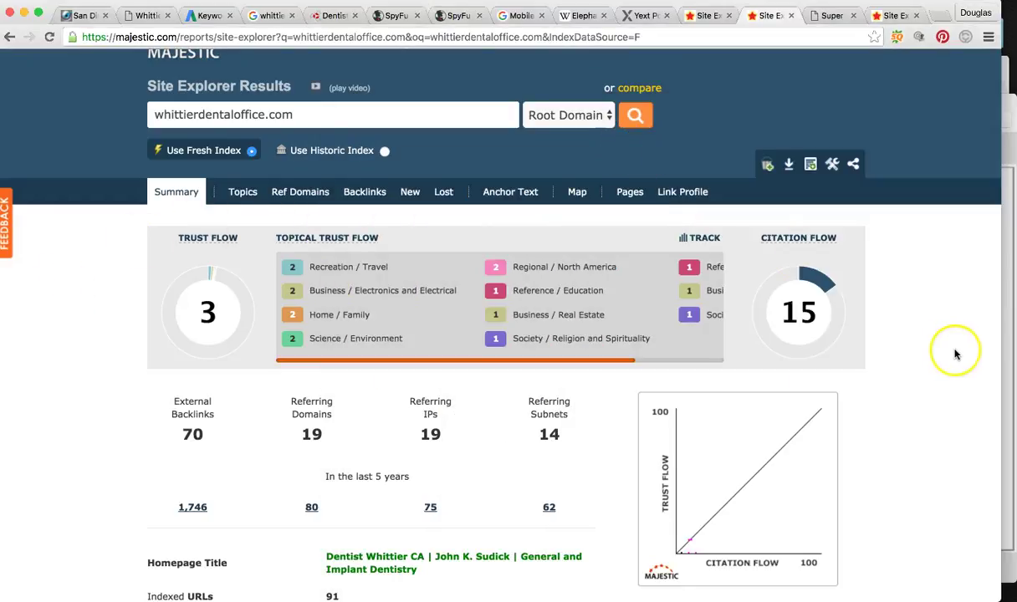
Look over the Super Solar San Diego website's home page, including its banner, introductory text and free energy analysis form
left_click(827, 15)
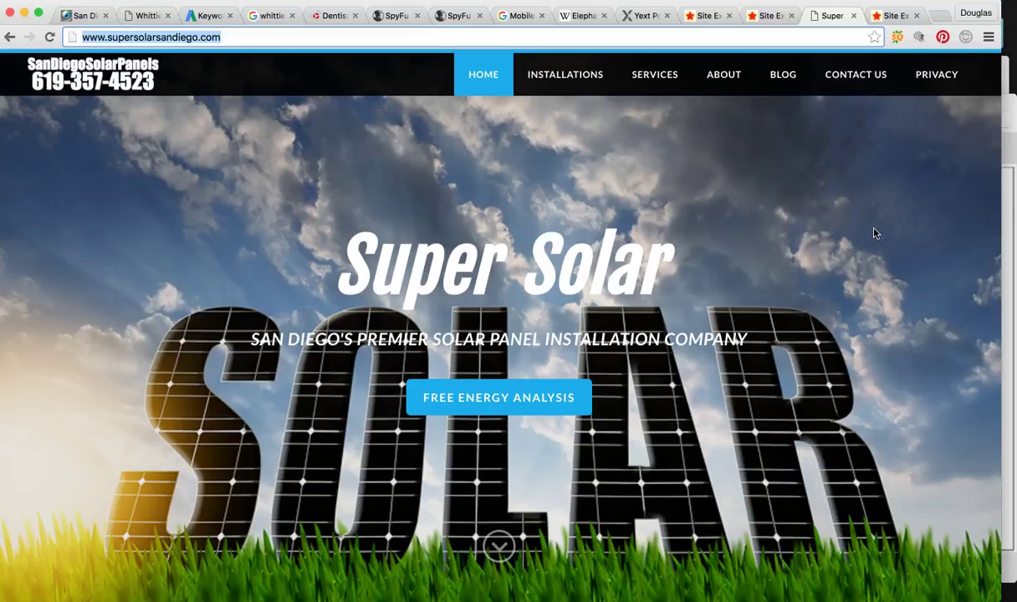
scroll(723, 399, "down", 2)
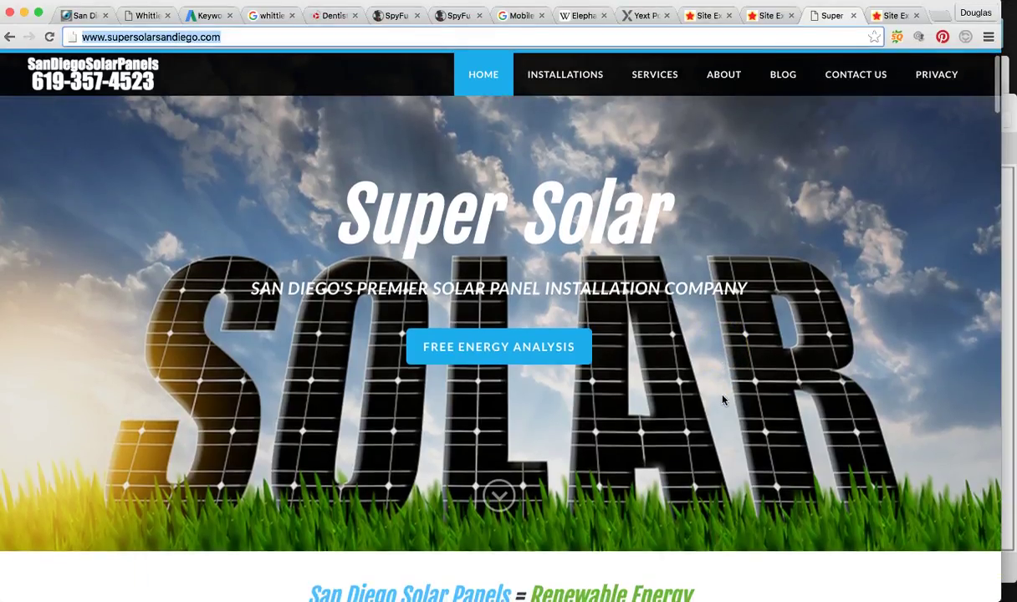
scroll(722, 399, "down", 9)
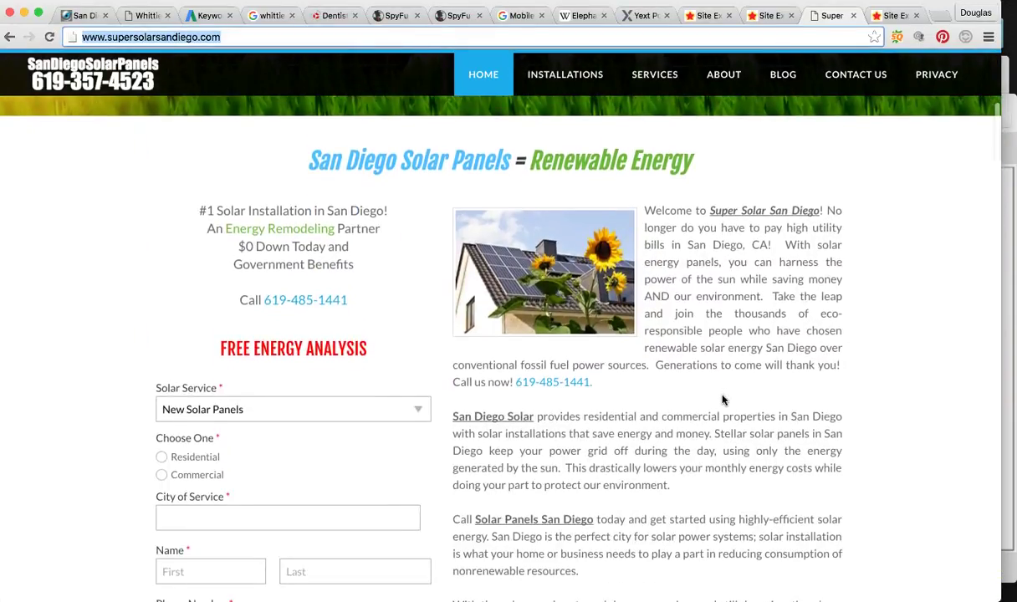
scroll(723, 399, "down", 3)
scroll(723, 399, "up", 15)
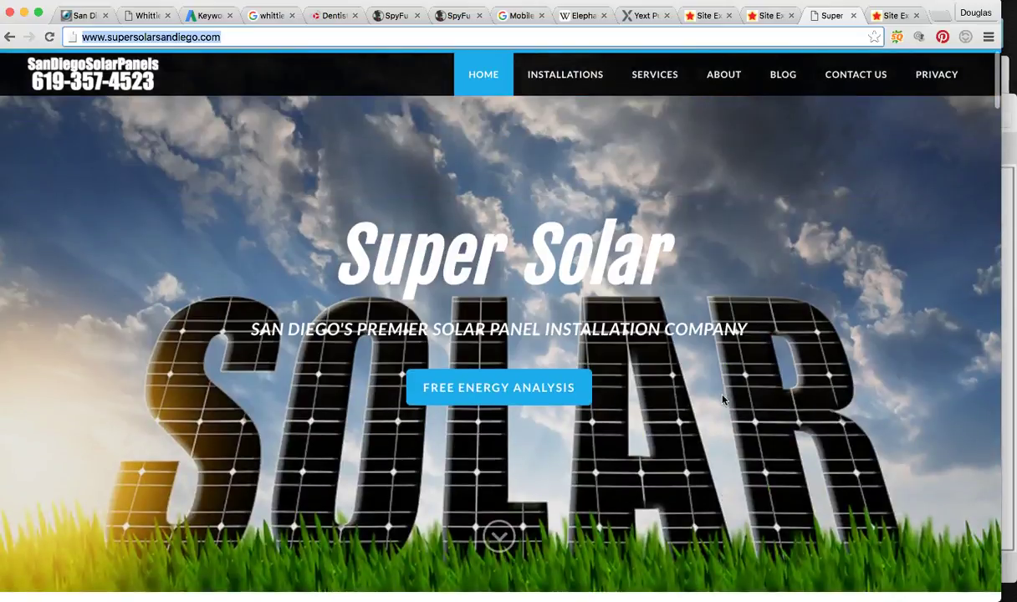
scroll(723, 399, "down", 3)
scroll(722, 399, "down", 5)
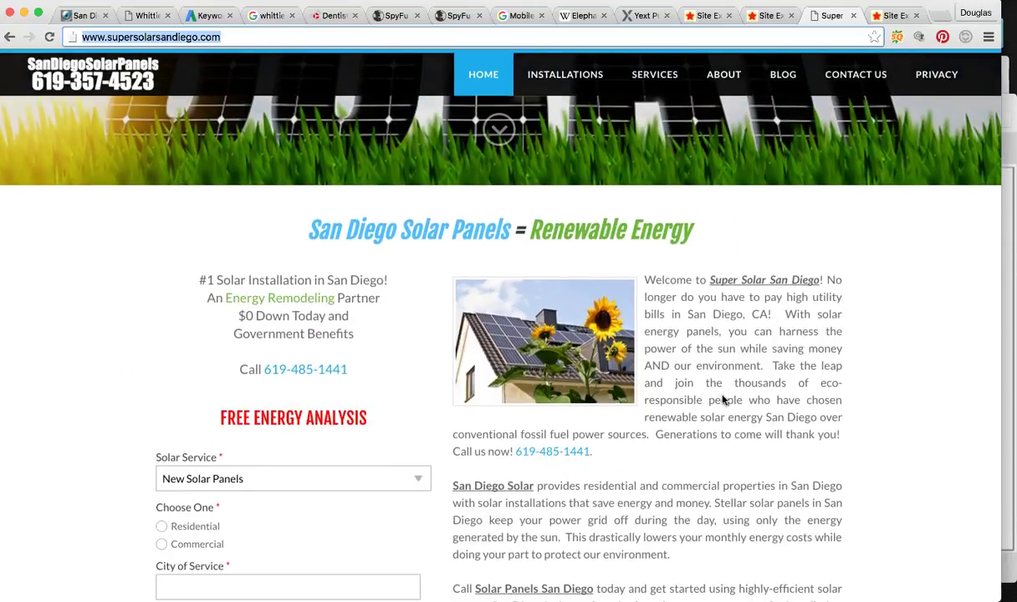
scroll(869, 376, "up", 10)
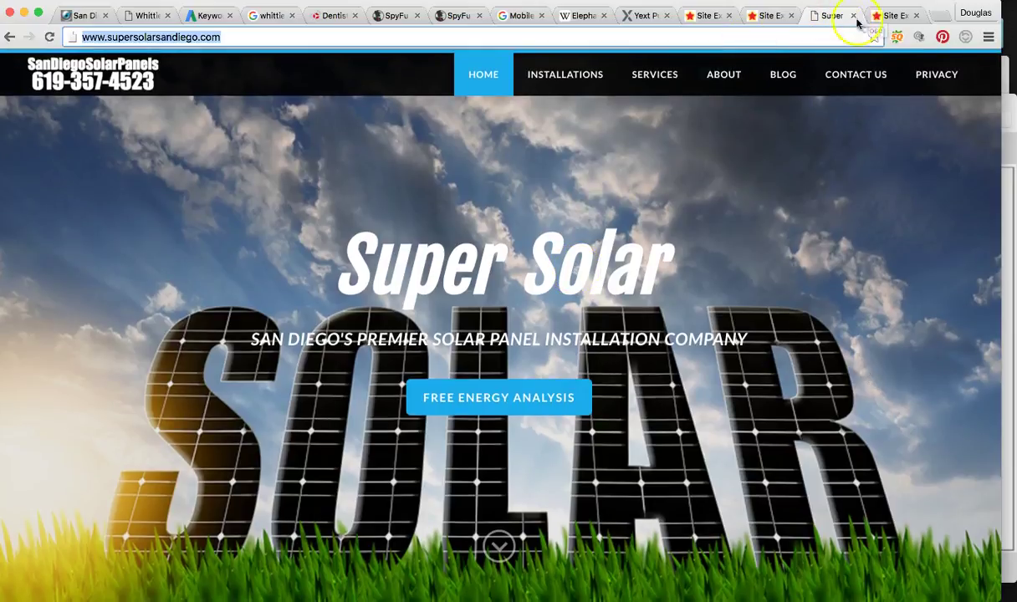
Examine the trust flow and backlink figures in the Majestic report for supersolarsandiego.com and compare them with the link quality chart
left_click(895, 16)
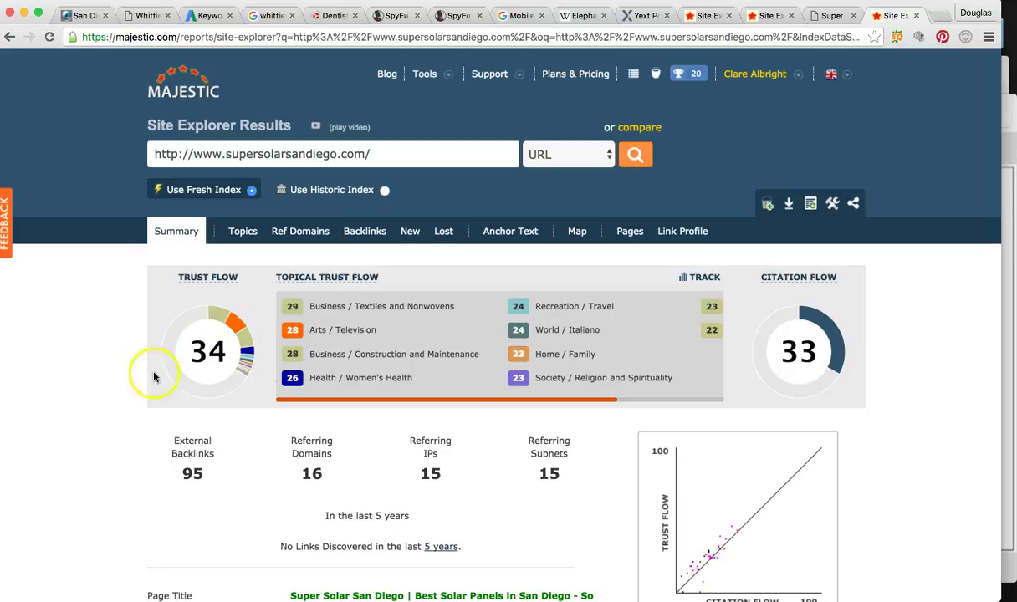
scroll(381, 400, "down", 1)
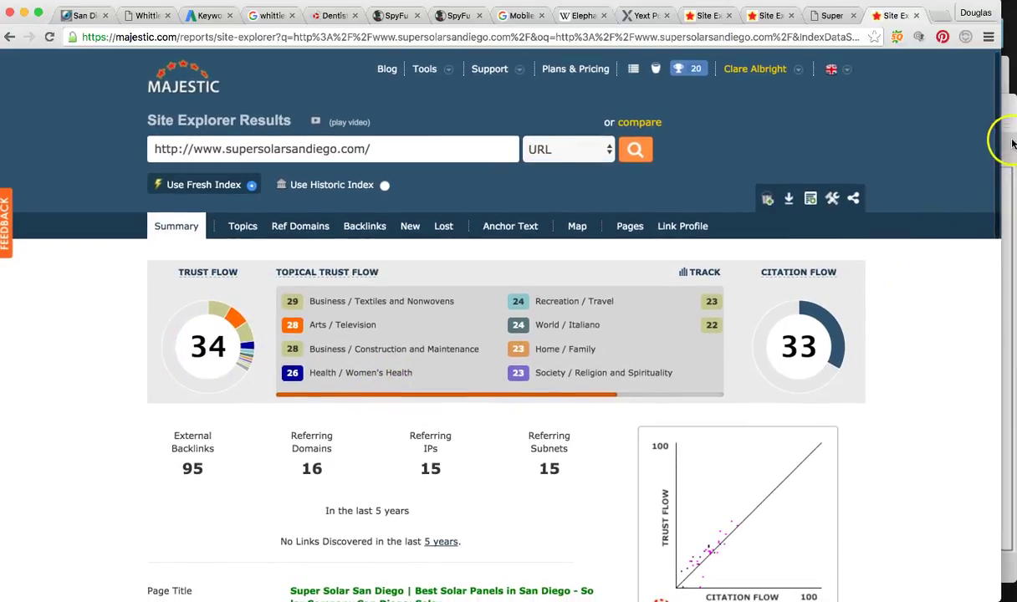
left_click(1008, 96)
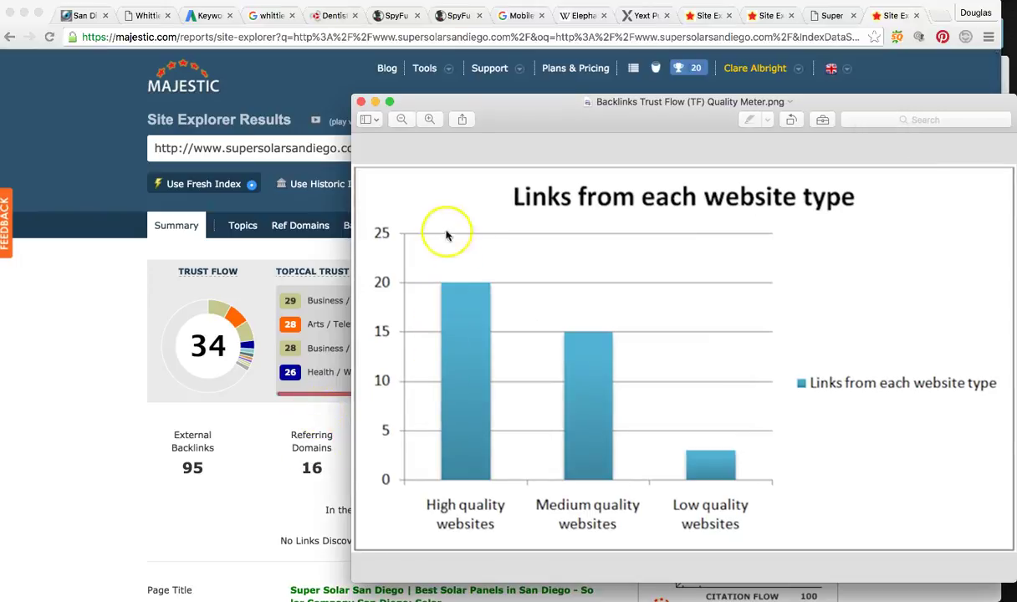
left_click(66, 316)
scroll(63, 317, "down", 2)
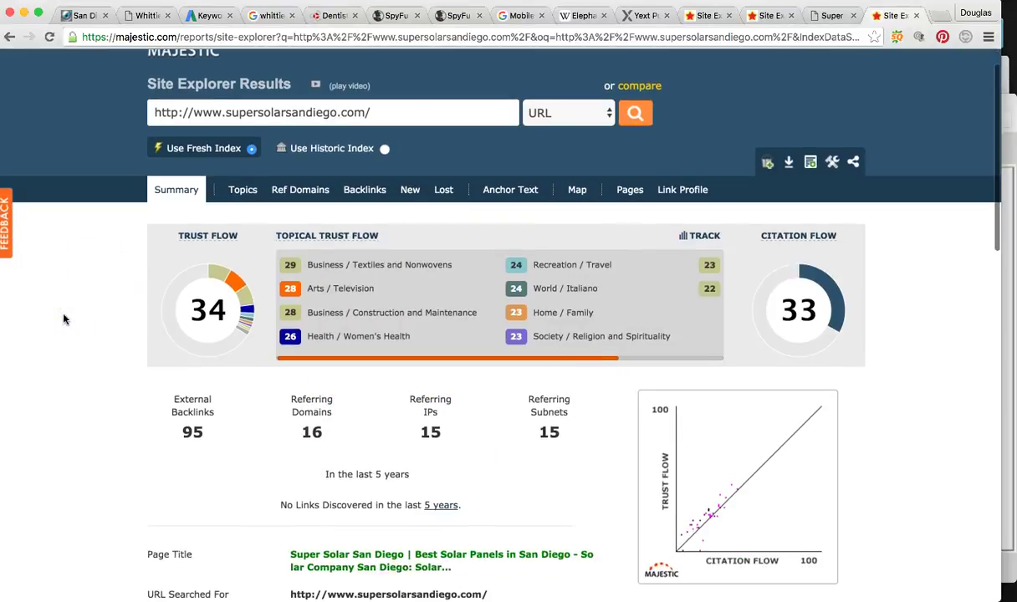
left_click(228, 380)
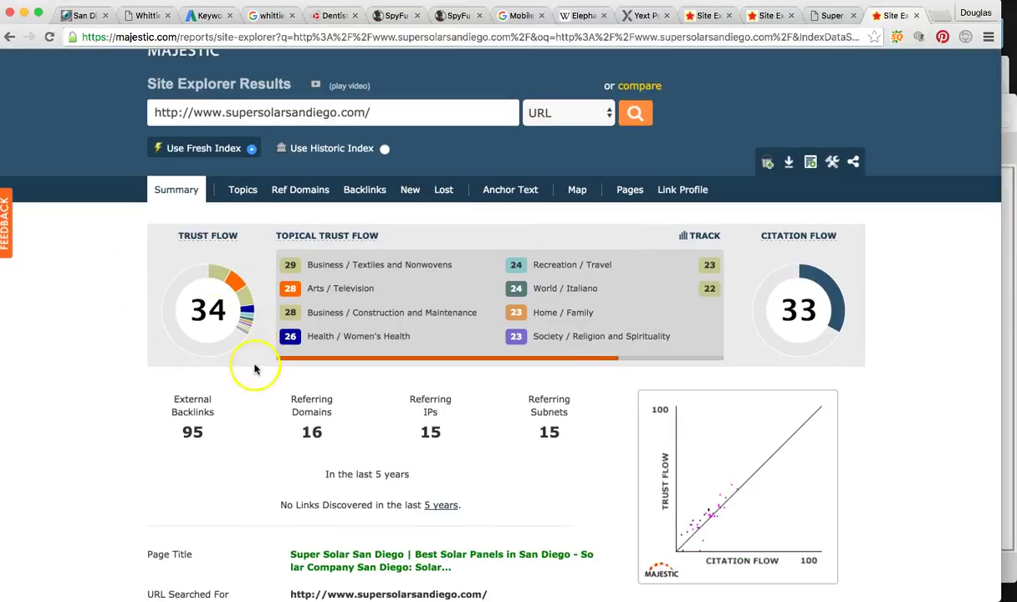
Recheck the Majestic backlink figures for whittierfamilydental.com, and review the "whittier dentist" map and organic results alongside the link quality chart
left_click(702, 16)
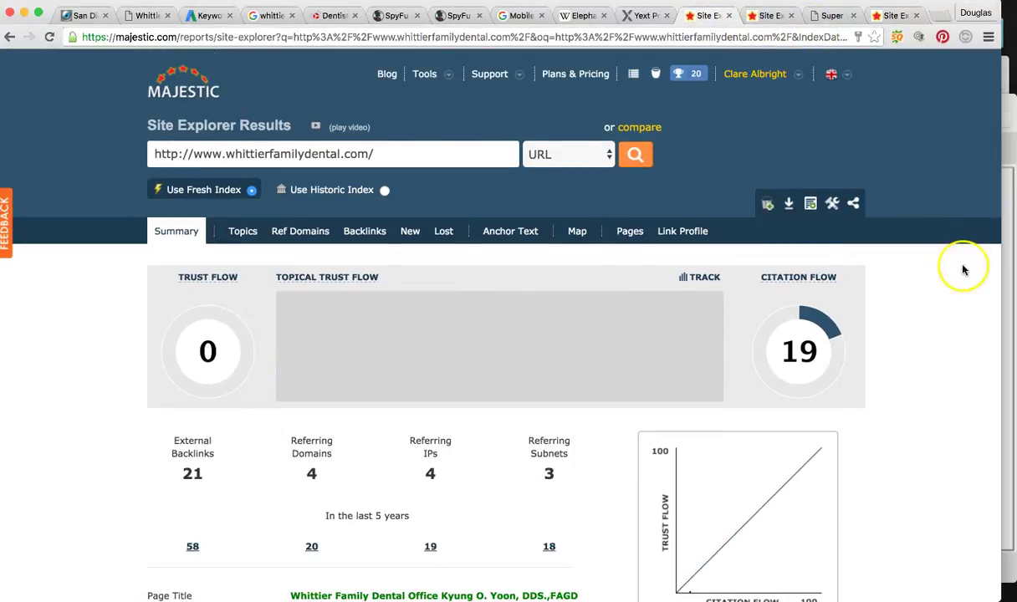
scroll(949, 273, "down", 1)
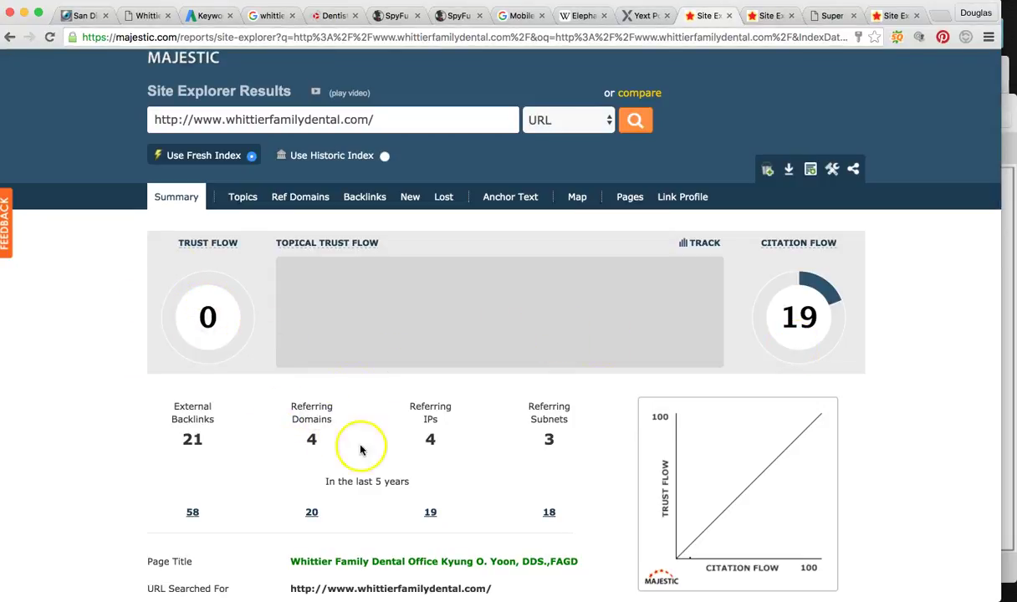
left_click(244, 15)
scroll(245, 277, "down", 1)
scroll(245, 290, "down", 2)
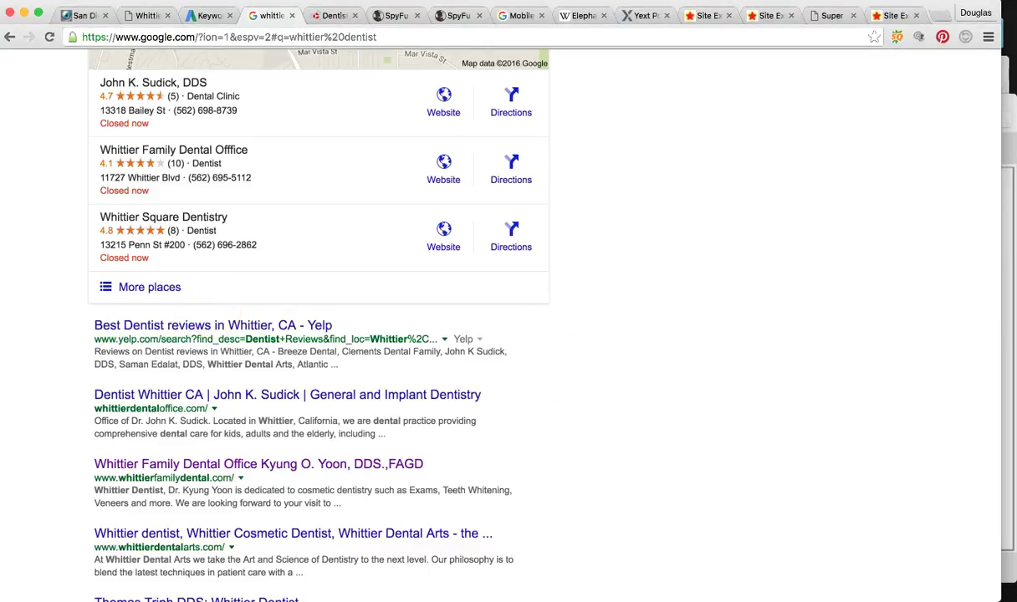
left_click(1010, 102)
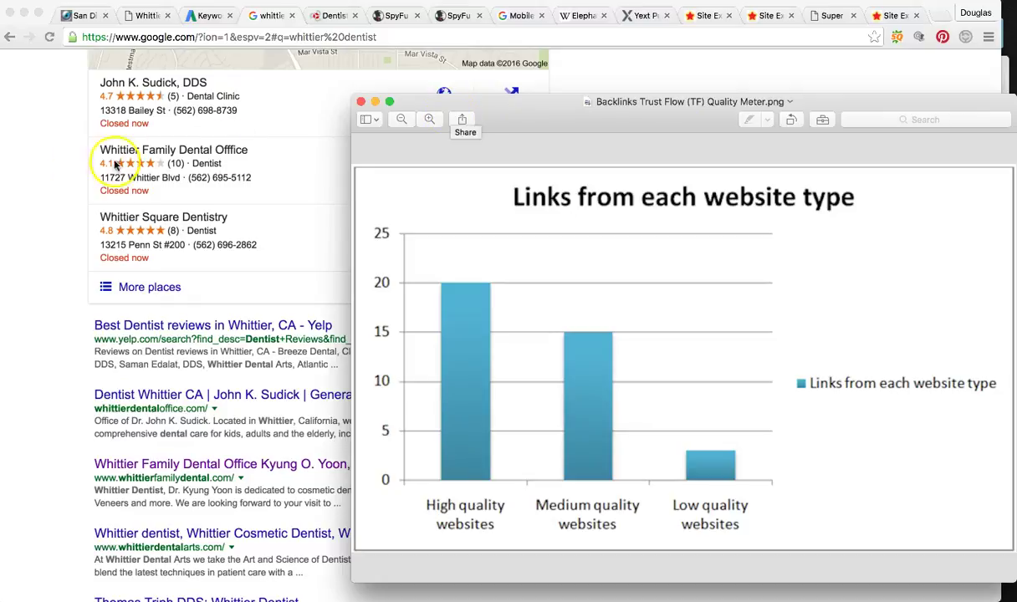
left_click(67, 165)
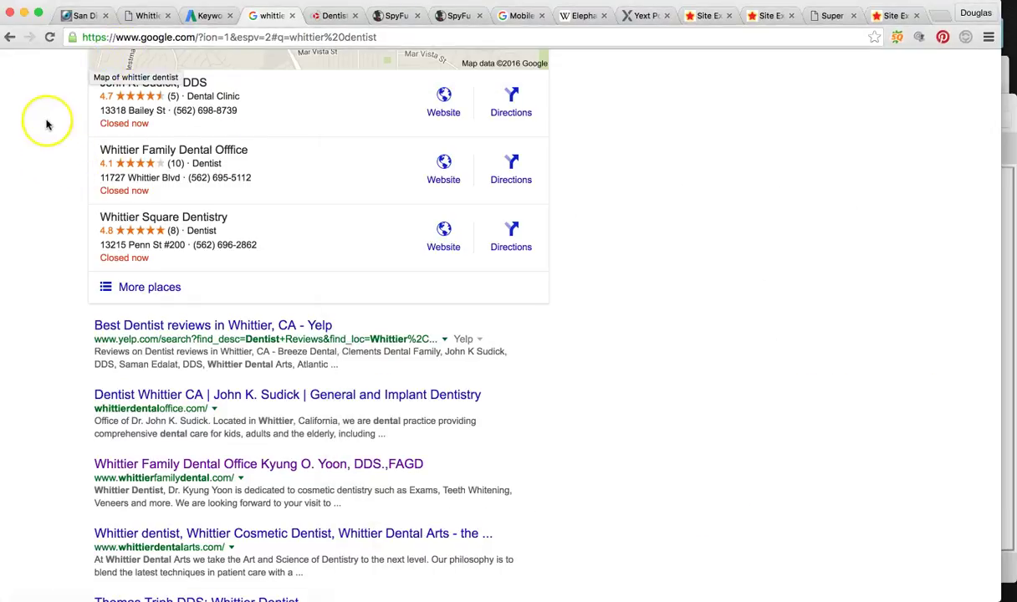
scroll(45, 120, "up", 3)
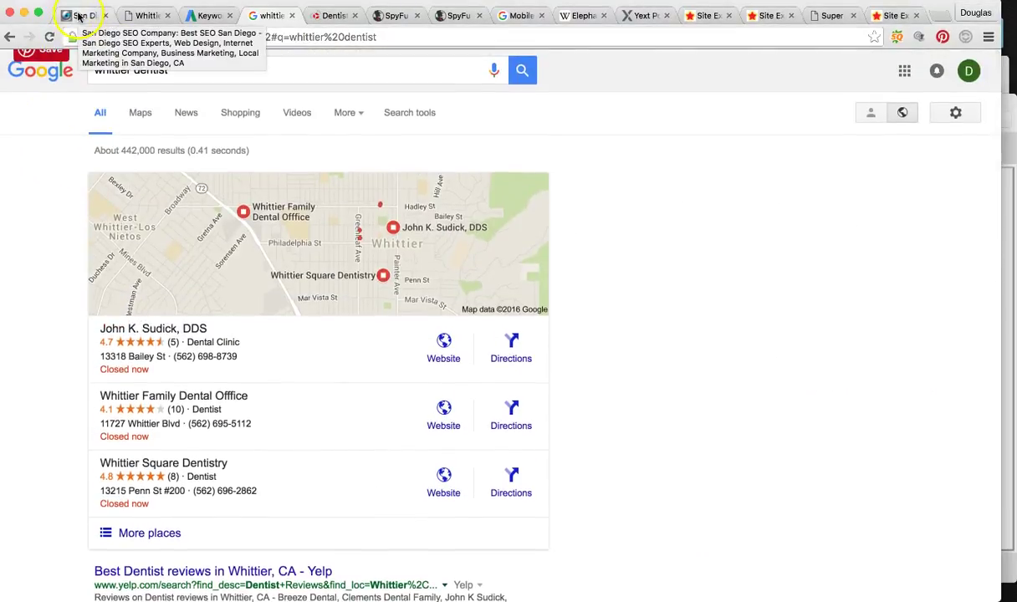
Open the Contact Us page on the Amped Local website and look over its inquiry form, contact details and office map
left_click(79, 17)
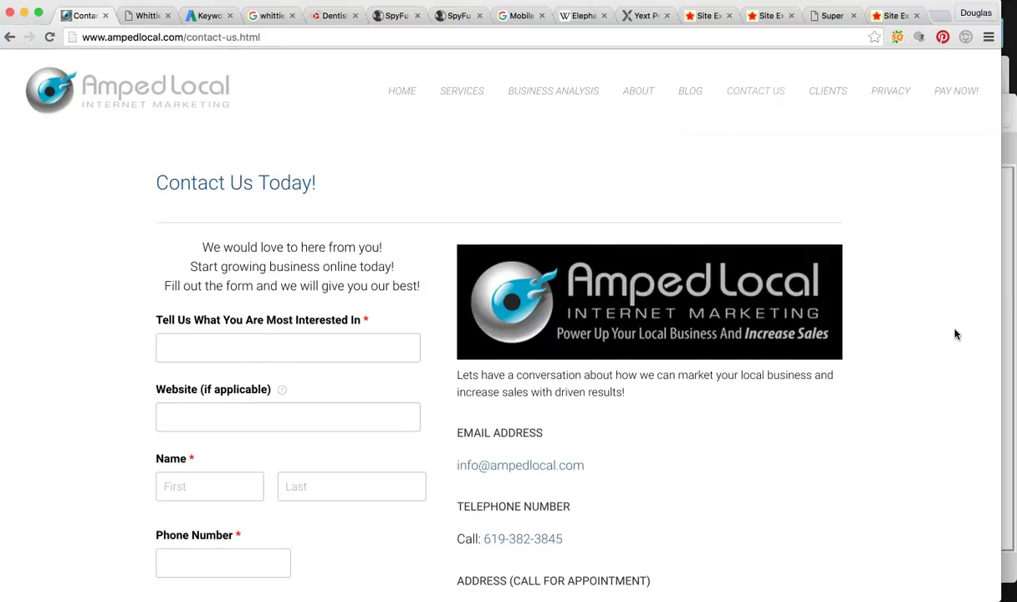
scroll(956, 335, "down", 3)
scroll(956, 335, "down", 2)
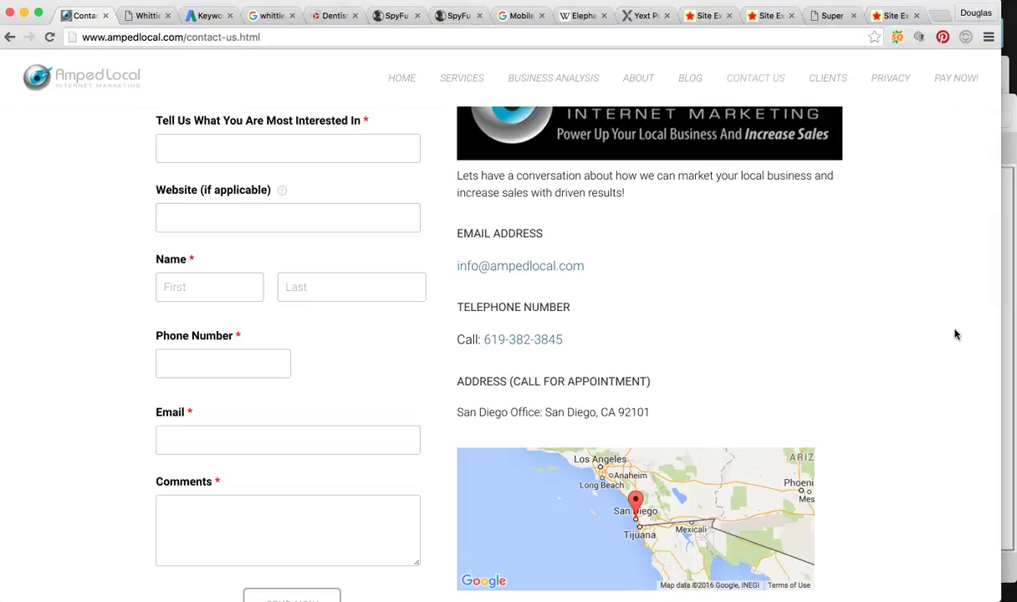
scroll(952, 335, "up", 2)
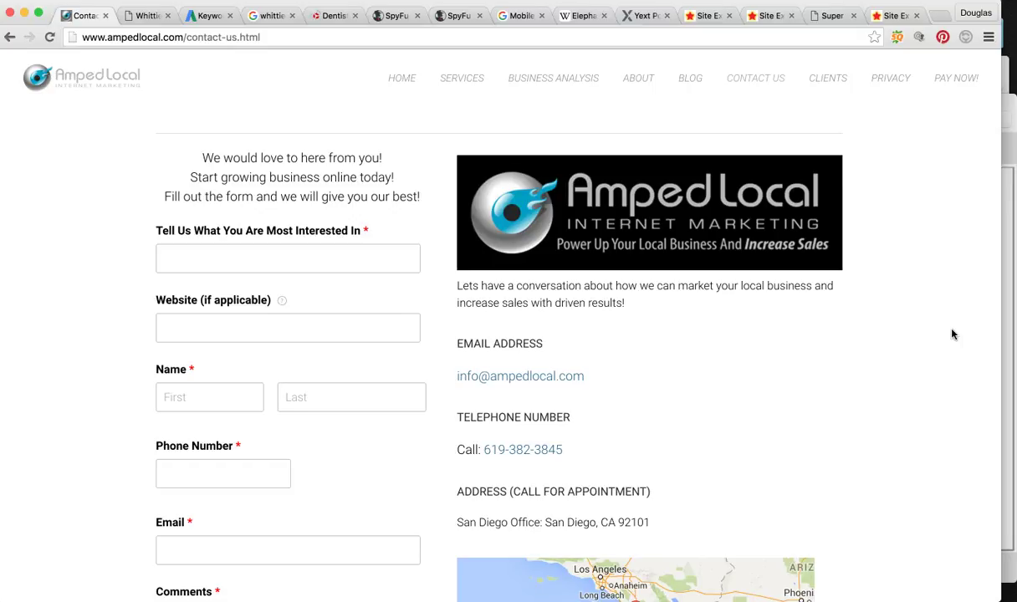
left_click(939, 333)
scroll(501, 393, "down", 1)
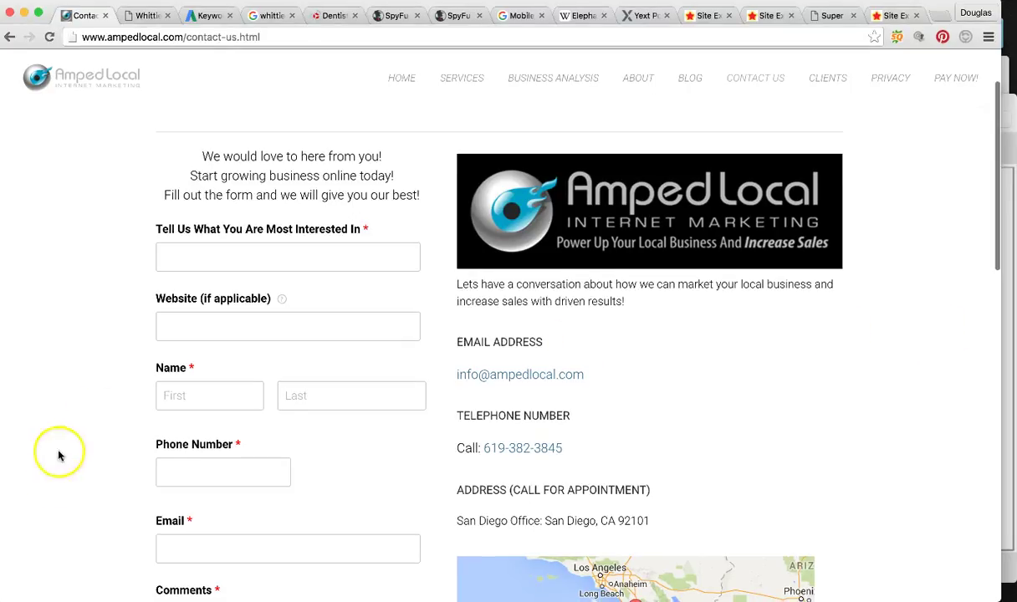